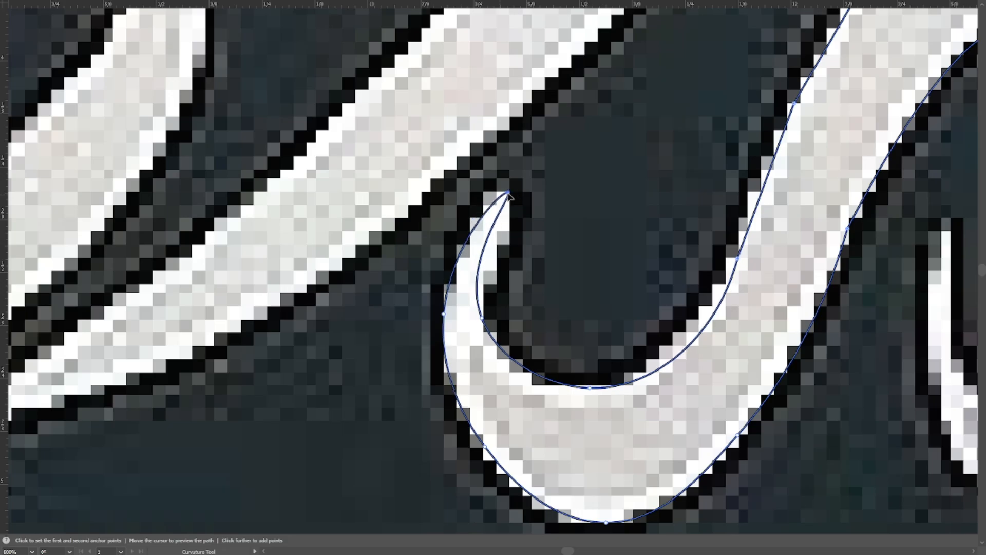
left_click_drag(492, 232, 502, 235)
left_click_drag(482, 317, 483, 321)
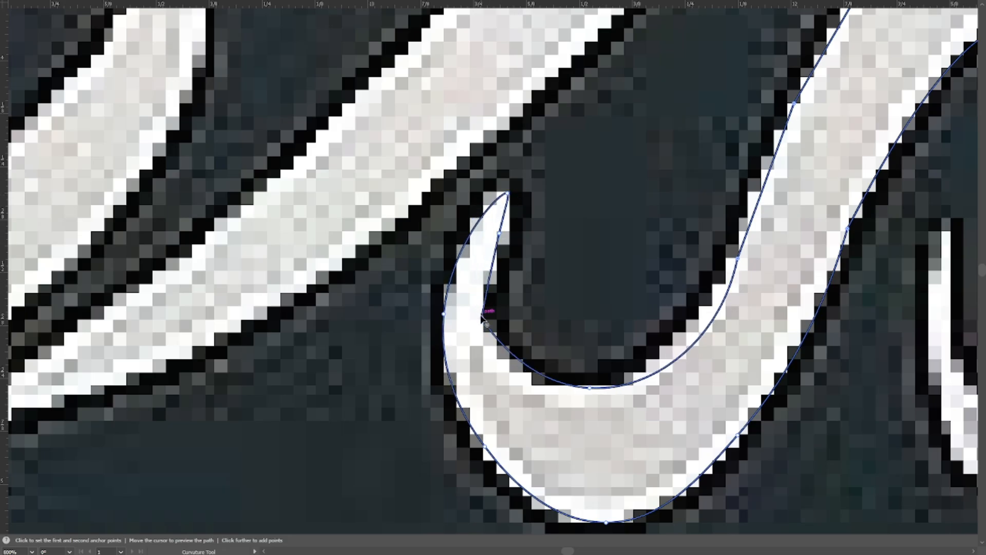
key("ctrl+z")
key("ctrl+z")
Smooth and reposition the anchor points along the inner edge of the stroke rising from the hook.
scroll(653, 267, "right", 2)
scroll(650, 308, "up", 1)
double_click(639, 316)
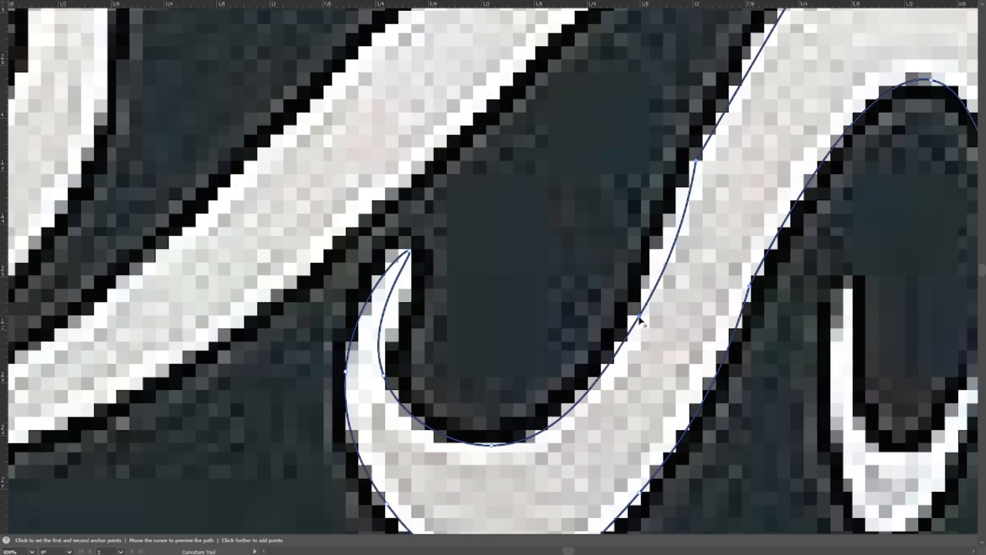
left_click_drag(699, 175, 614, 309)
double_click(610, 294)
Convert the anchor points at the peak and both shoulders of the arch to smooth curves matching the lettering.
scroll(611, 190, "down", 1)
left_click_drag(611, 190, 395, 243)
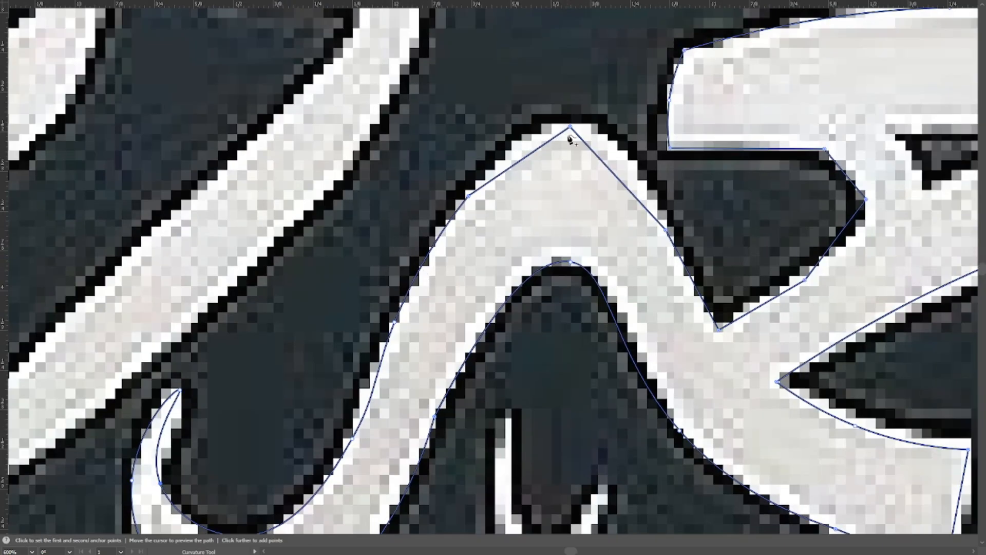
double_click(571, 128)
left_click(468, 196)
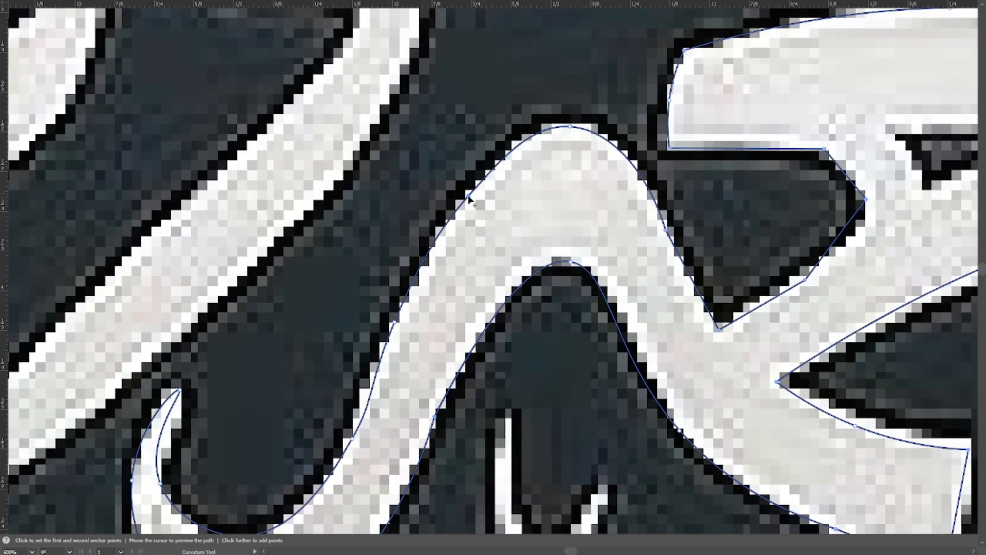
left_click(666, 231)
Round the path around the dark notch beside the arch, shifting its upper and lower points onto the letter's edge.
double_click(806, 281)
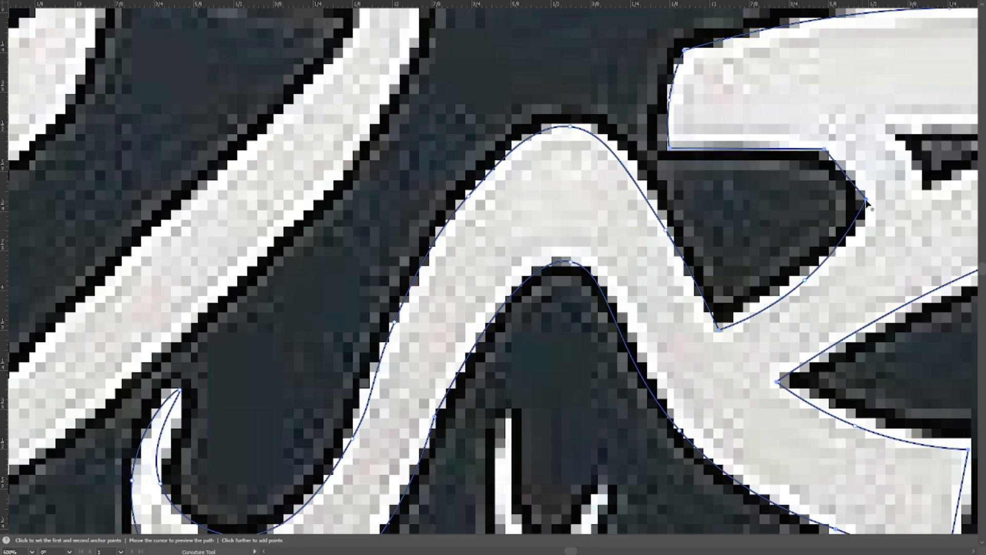
double_click(866, 200)
double_click(824, 149)
left_click_drag(824, 150, 831, 167)
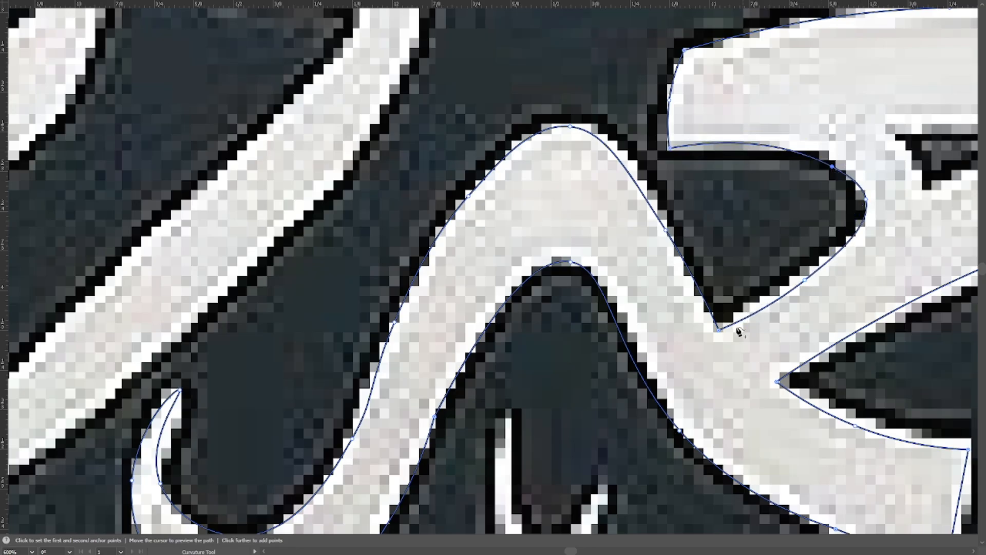
left_click_drag(805, 281, 804, 277)
Switch to outline view and smooth the anchor points on the lower edge between the arch and the hook.
key("ctrl+minus")
left_click_drag(599, 150, 548, 223)
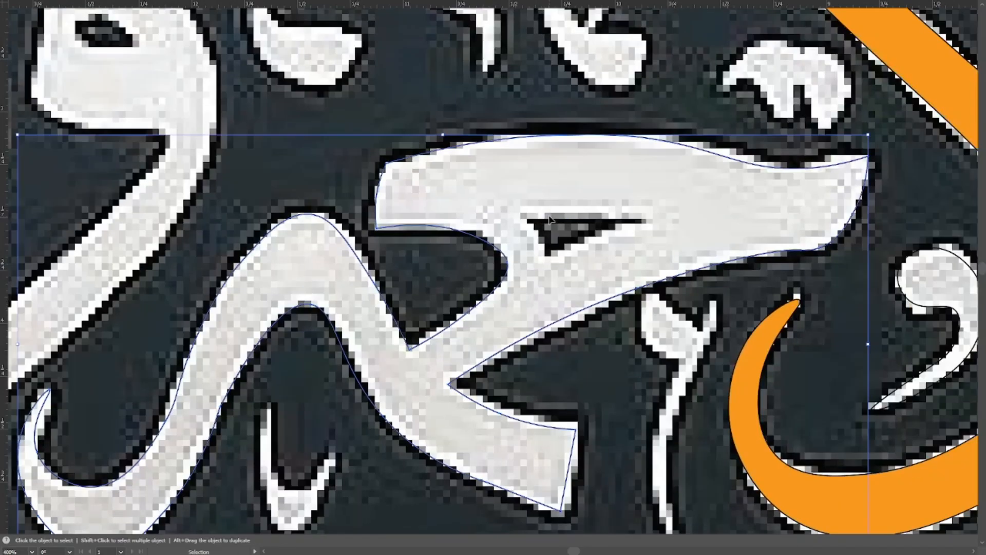
key("ctrl+y")
key("ctrl+equal")
left_click_drag(260, 223, 608, 192)
left_click_drag(520, 304, 485, 331)
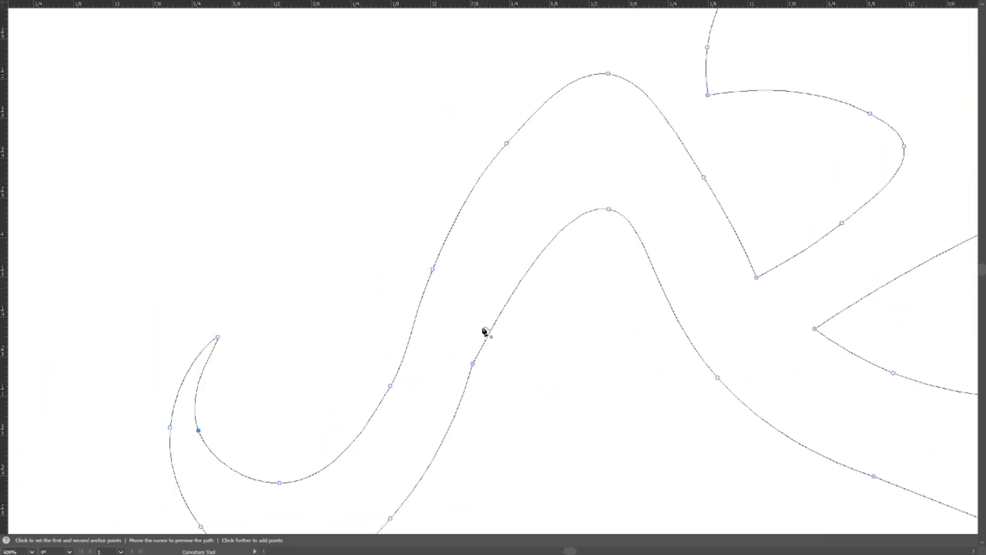
double_click(472, 363)
left_click_drag(442, 420, 524, 235)
double_click(471, 337)
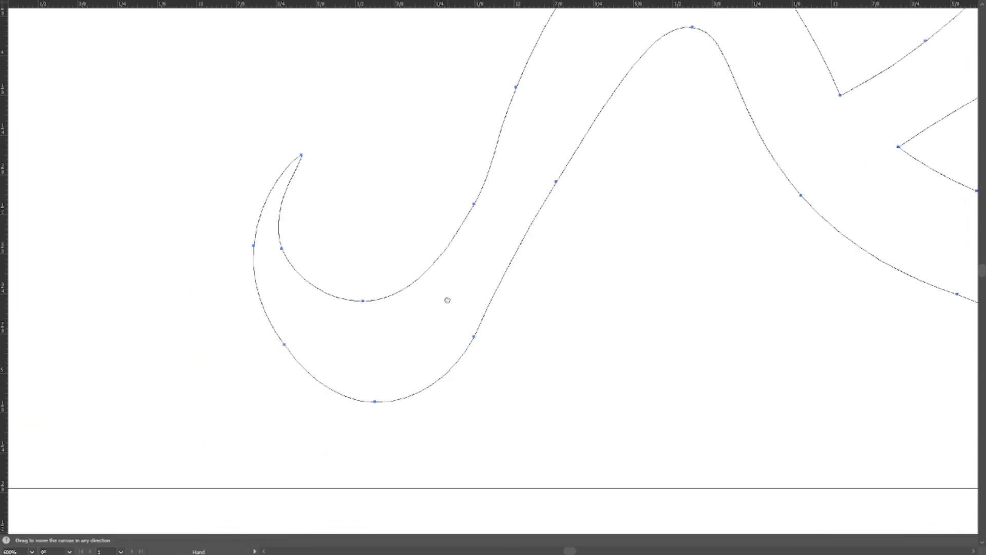
Reposition the lowest anchor point of the hook to even out its outer curve.
left_click_drag(447, 300, 522, 311)
left_click_drag(399, 442, 399, 431)
left_click_drag(458, 341, 444, 299)
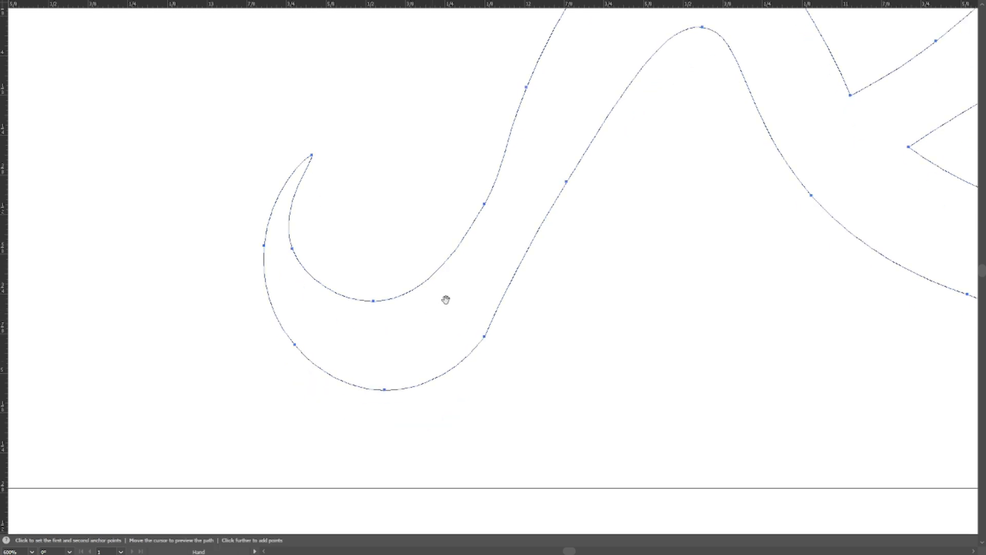
left_click_drag(269, 187, 390, 325)
left_click_drag(416, 385, 429, 392)
left_click_drag(429, 391, 399, 284)
Examine the traced letter's outline for smoothness, deselect it and return to preview view.
key("ctrl+minus")
left_click_drag(553, 240, 447, 343)
left_click_drag(480, 275, 422, 273)
left_click_drag(445, 162, 359, 251)
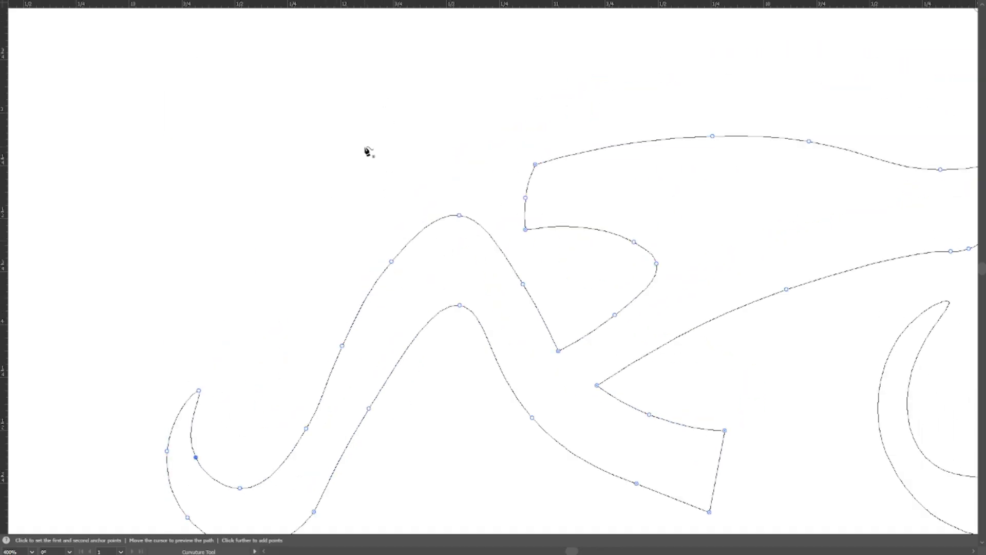
left_click_drag(561, 208, 515, 101)
key("a")
left_click(359, 176)
left_click_drag(359, 176, 419, 295)
left_click_drag(521, 168, 554, 196)
left_click(492, 132)
key("ctrl+y")
Trace the small dark triangular opening inside the letter as a closed path with the Pen tool.
left_click_drag(950, 212, 594, 251)
scroll(331, 296, "up", 2)
left_click_drag(332, 296, 393, 345)
key("p")
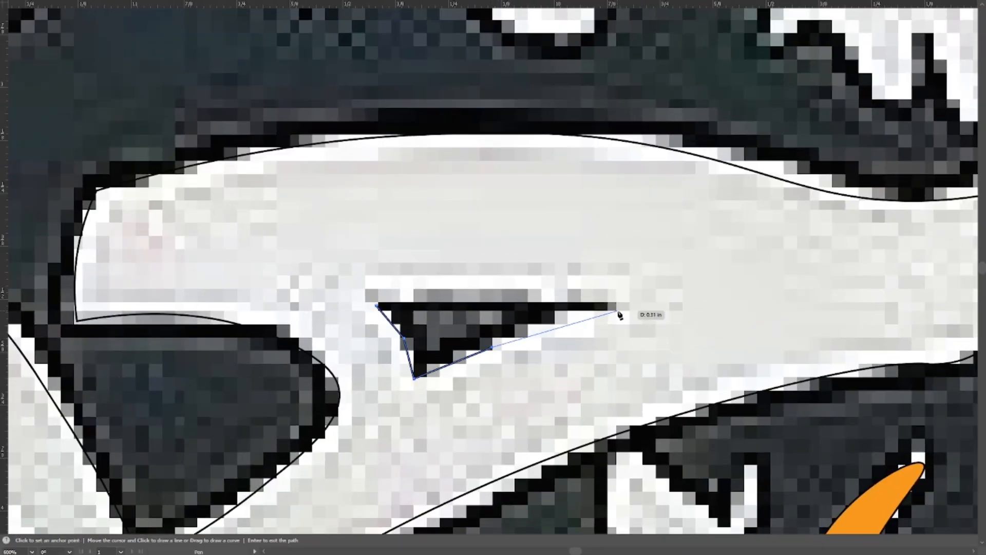
left_click(622, 309)
left_click(377, 306)
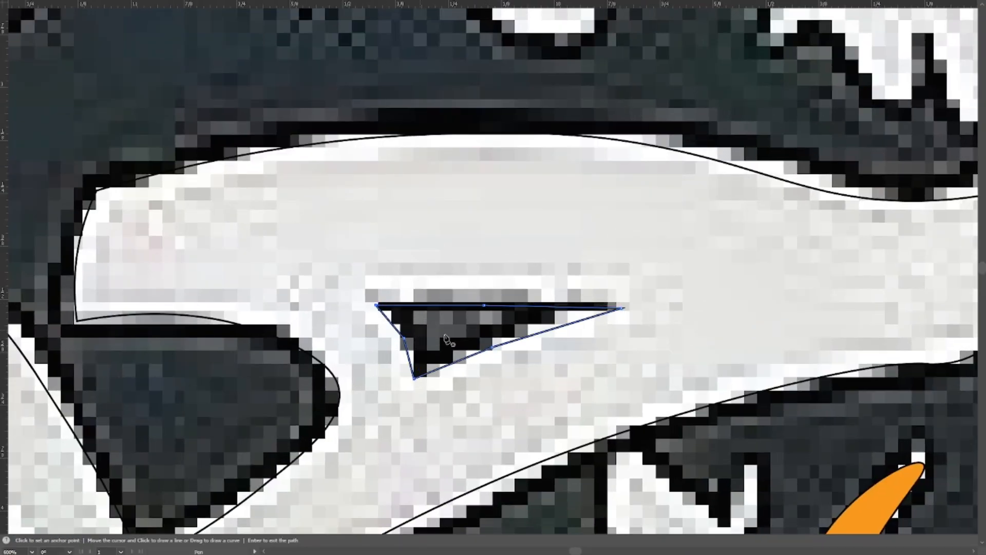
Curve the lower and left edges of the triangular opening to fit the image with the Curvature tool.
left_click(492, 348)
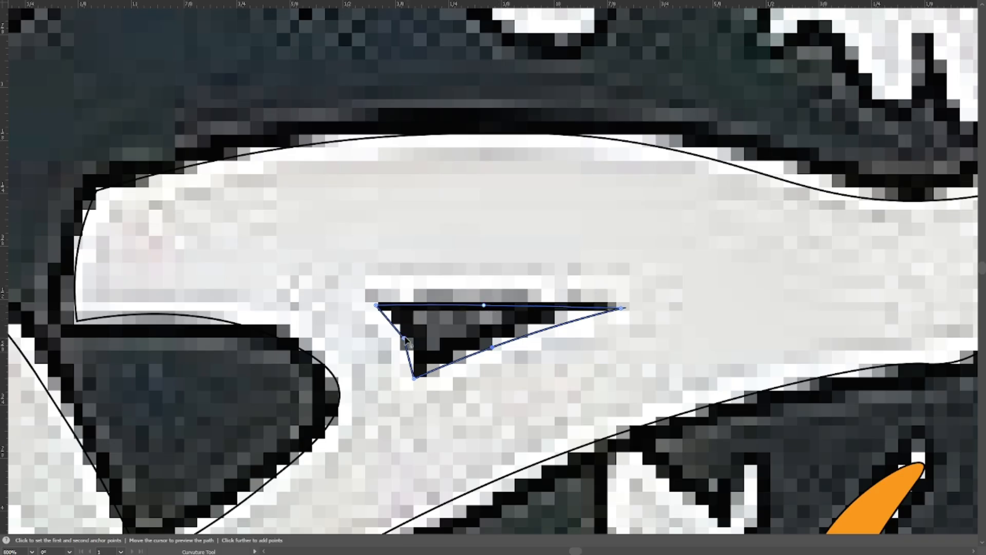
left_click_drag(436, 335, 511, 318)
double_click(696, 293)
left_click_drag(477, 280, 559, 337)
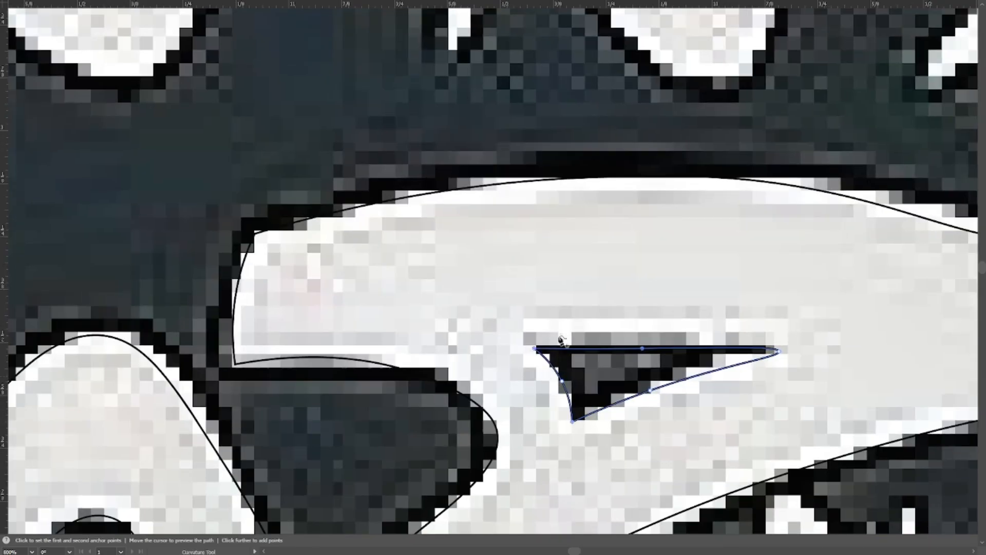
left_click(559, 337, "ctrl")
left_click(514, 288, "ctrl+alt")
left_click(513, 287, "ctrl+alt")
left_click(513, 287, "ctrl+alt")
Apply the neighbouring letter's orange fill and black stroke to the traced letter and its opening with the Eyedropper.
left_click_drag(523, 376, 521, 406)
left_click_drag(485, 309, 296, 309)
key("i")
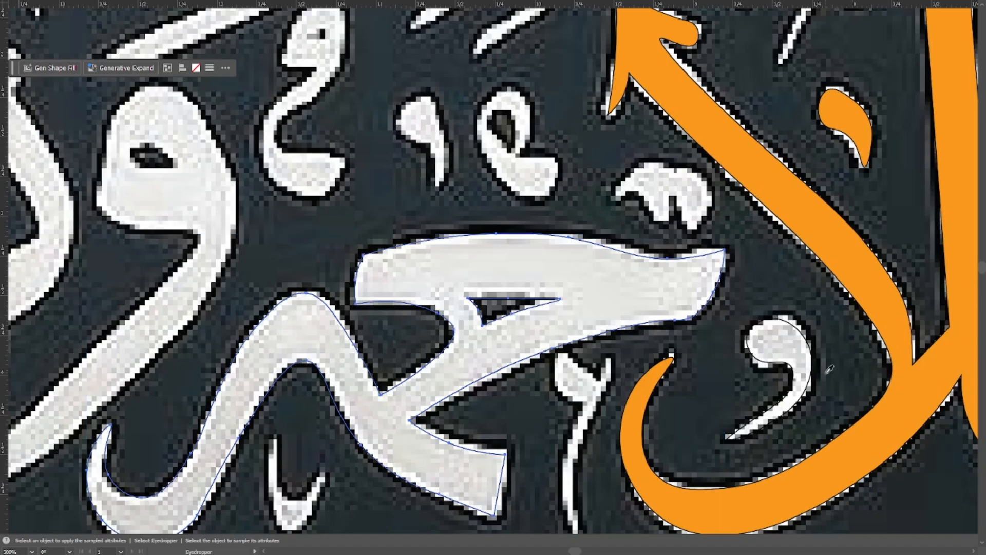
left_click(857, 269)
Cut the triangular opening out of the orange letter with the Shape Builder tool and deselect the result.
key("v")
key("shift+m")
left_click(504, 308, "alt")
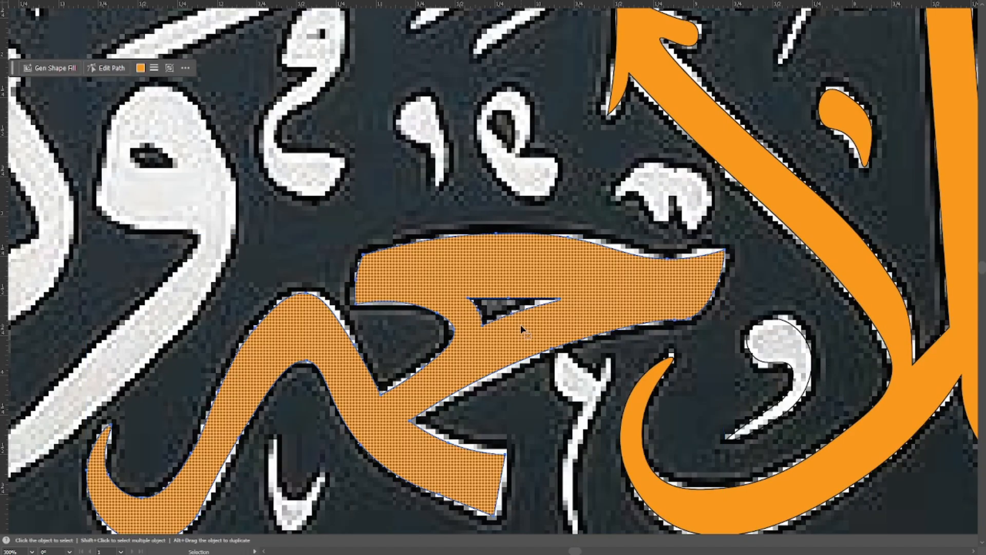
key("v")
left_click(564, 217)
Start a Pen path at the tail tip of the adjacent round-headed letter and trace up its outer edge.
left_click_drag(564, 218, 576, 192)
left_click_drag(496, 280, 627, 394)
scroll(420, 313, "down", 1)
left_click_drag(388, 309, 381, 163)
scroll(402, 125, "up", 2)
left_click_drag(435, 233, 426, 191)
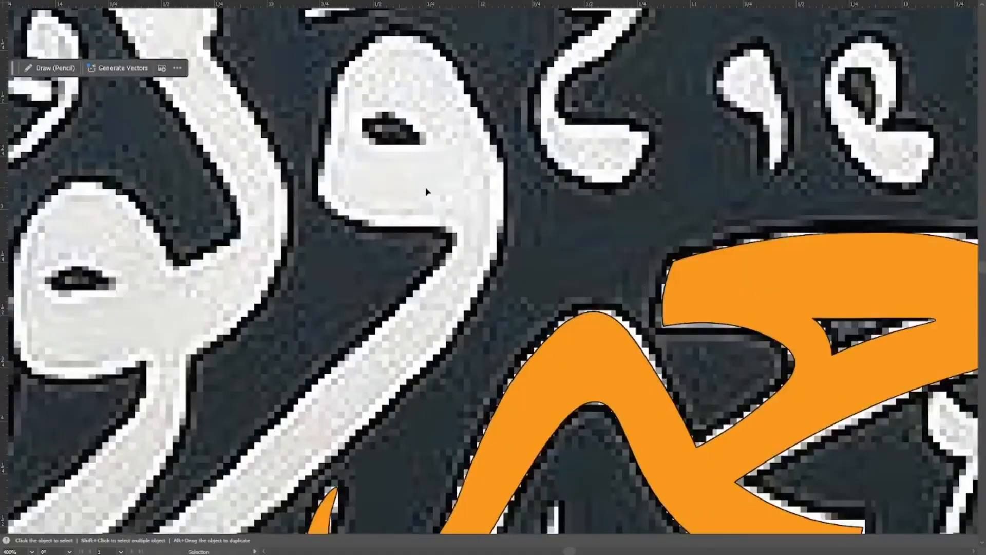
key("p")
left_click_drag(339, 308, 504, 163)
scroll(504, 163, "down", 1)
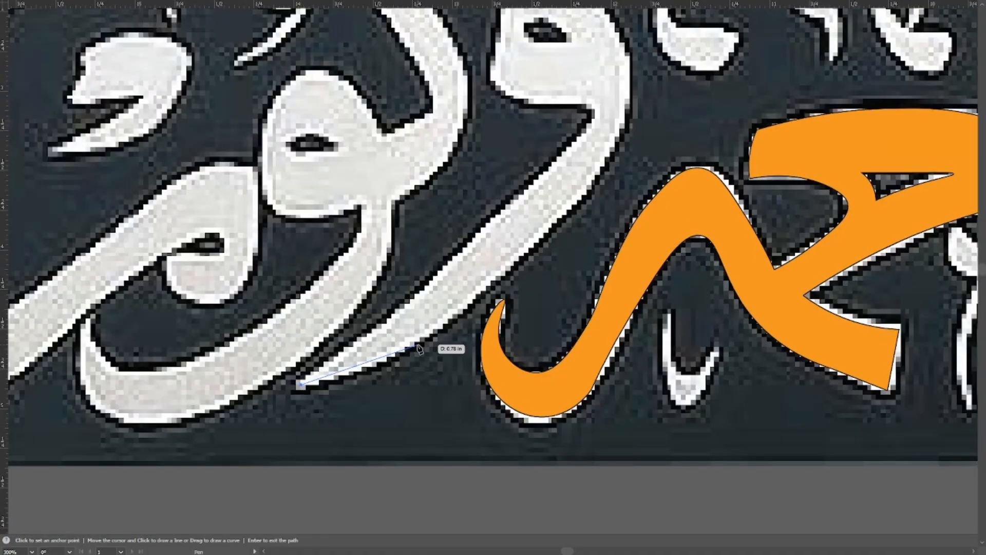
scroll(551, 289, "up", 2)
left_click(538, 286)
scroll(582, 279, "up", 3)
scroll(600, 278, "up", 3)
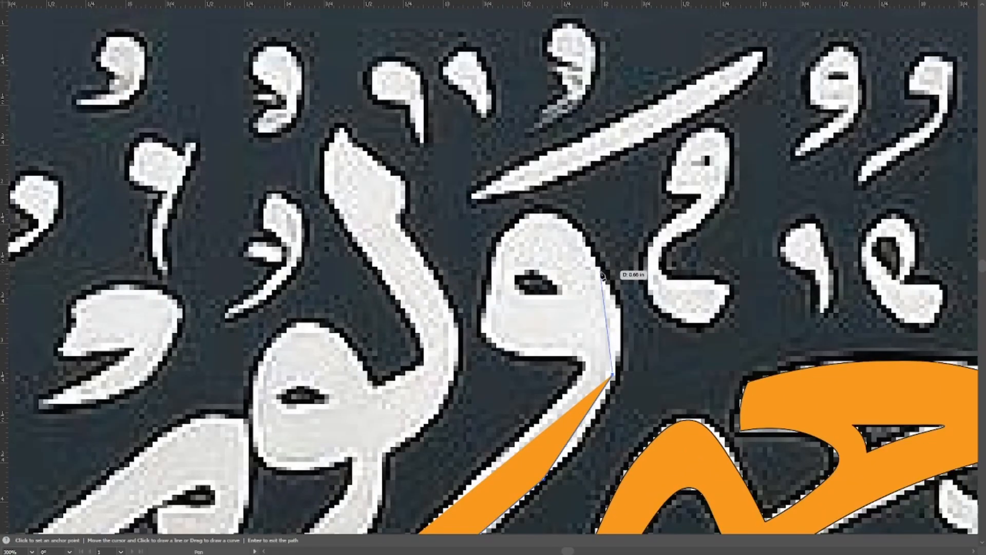
Continue the path up the outer side of the letter's head and over its top.
left_click(620, 301)
scroll(631, 308, "up", 2)
left_click(660, 332)
scroll(622, 288, "down", 2)
left_click(619, 247)
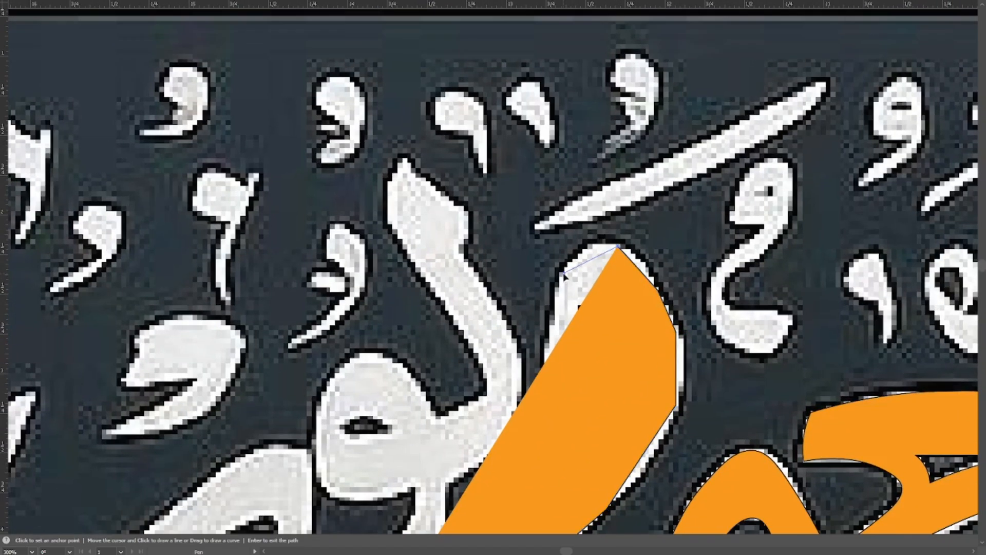
left_click(562, 272)
Set the path's fill to none and trace down the inner side of the letter's head.
key("F6")
left_click(690, 150)
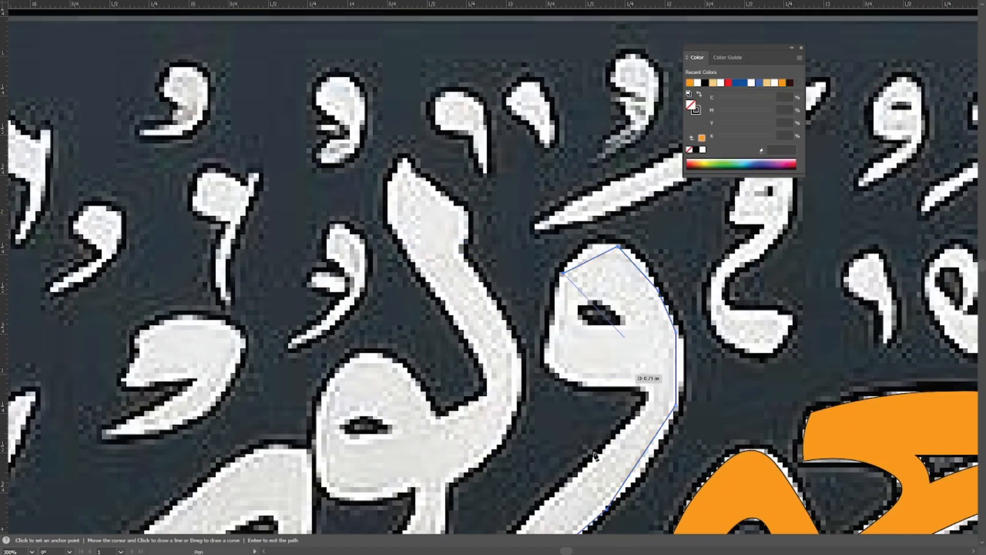
scroll(616, 370, "up", 1)
scroll(564, 263, "up", 1)
left_click(276, 316)
left_click_drag(277, 316, 324, 189)
left_click(307, 255)
left_click_drag(307, 254, 235, 154)
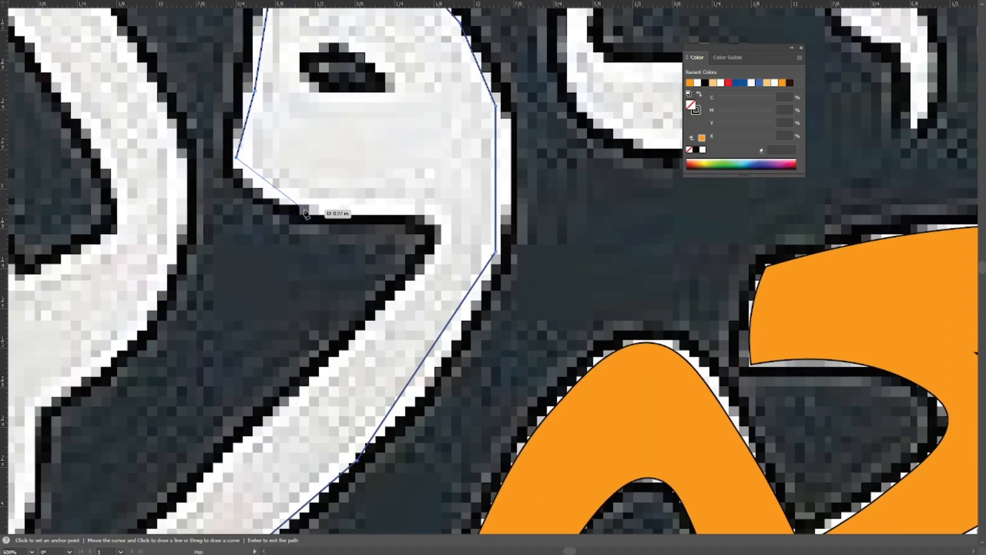
Trace the head's underside and the tail's inner edge, closing the path at the tail tip.
left_click(293, 201)
left_click_drag(293, 201, 161, 177)
left_click(305, 198)
left_click_drag(305, 197, 455, 115)
left_click(345, 253)
scroll(345, 253, "down", 1)
mouse_move(345, 253)
left_mouse_down()
mouse_move(554, 207)
mouse_move(548, 189)
left_mouse_up()
left_click(454, 277)
left_click_drag(454, 278, 421, 196)
left_click(318, 292)
left_click(191, 391)
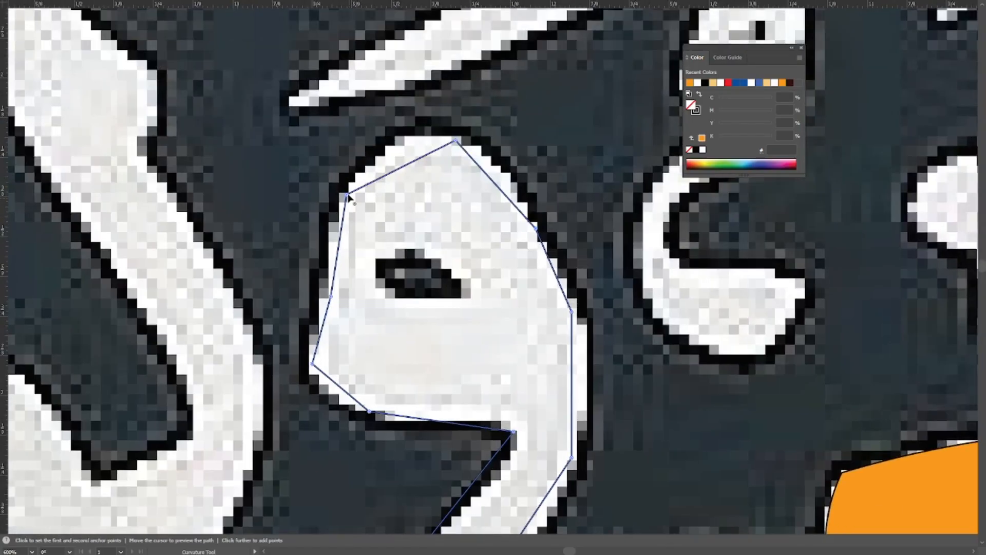
Smooth the anchor points around the upper part of the letter's head with the Curvature tool.
double_click(347, 195)
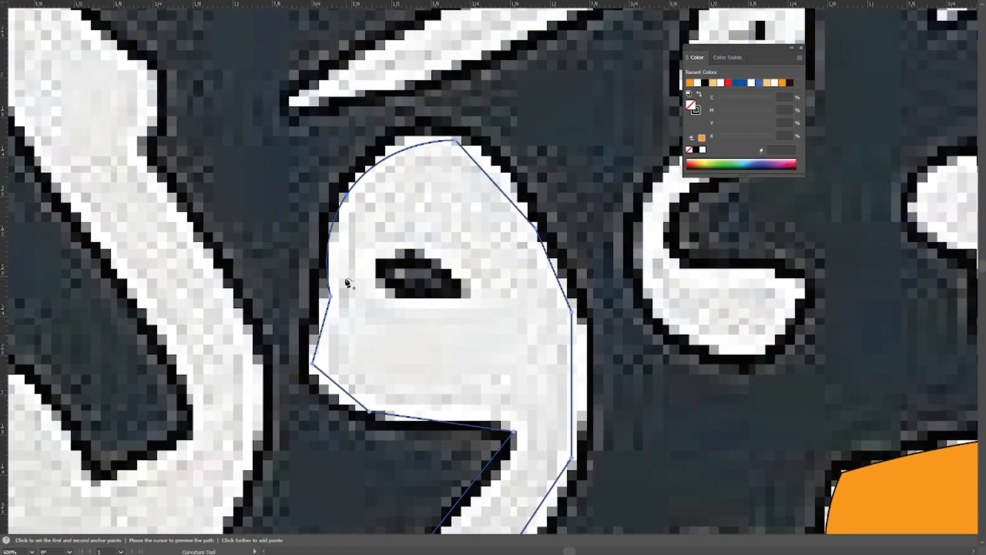
double_click(331, 297)
double_click(456, 141)
left_click_drag(426, 190, 372, 109)
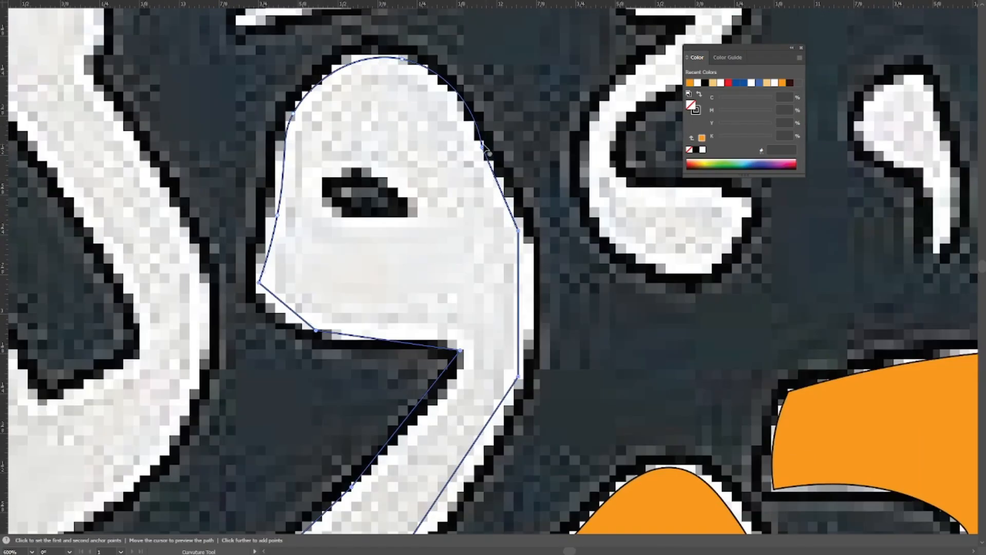
double_click(482, 148)
left_click_drag(517, 230, 488, 151)
double_click(487, 150)
Smooth the anchor points along the outer edge from the letter's neck down its tail.
left_click_drag(488, 299, 497, 194)
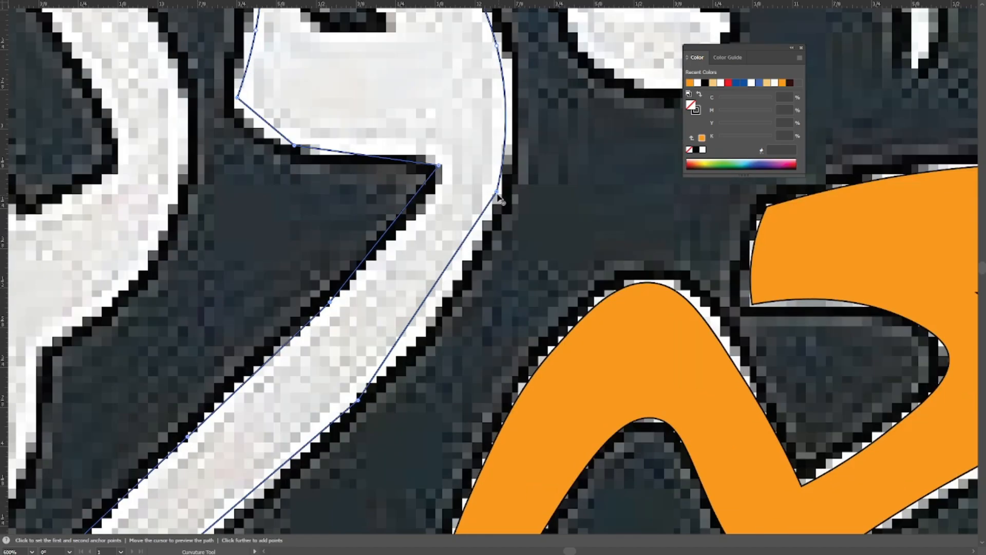
double_click(497, 194)
left_click_drag(356, 422, 410, 245)
double_click(412, 223)
left_click_drag(183, 427, 260, 285)
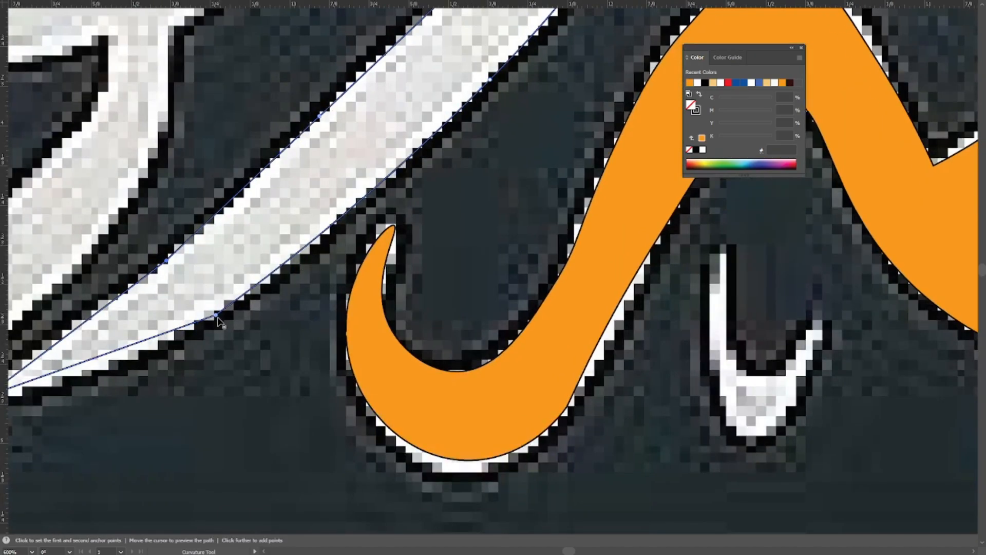
double_click(217, 315)
Round the tail tip and smooth the anchor points along the tail's inner edge.
left_click_drag(114, 318, 390, 224)
double_click(262, 303)
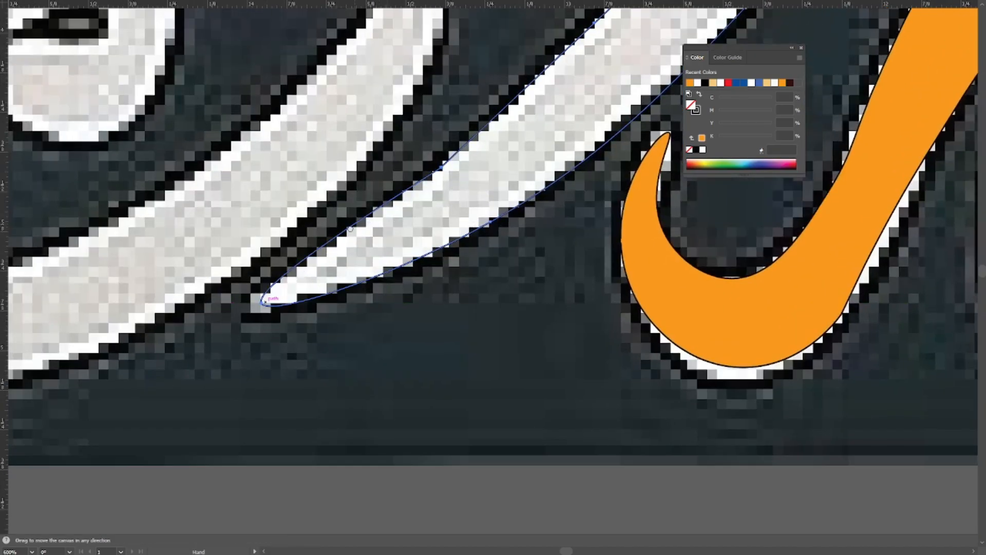
left_click_drag(435, 169, 325, 269)
double_click(333, 269)
left_click_drag(484, 133, 332, 284)
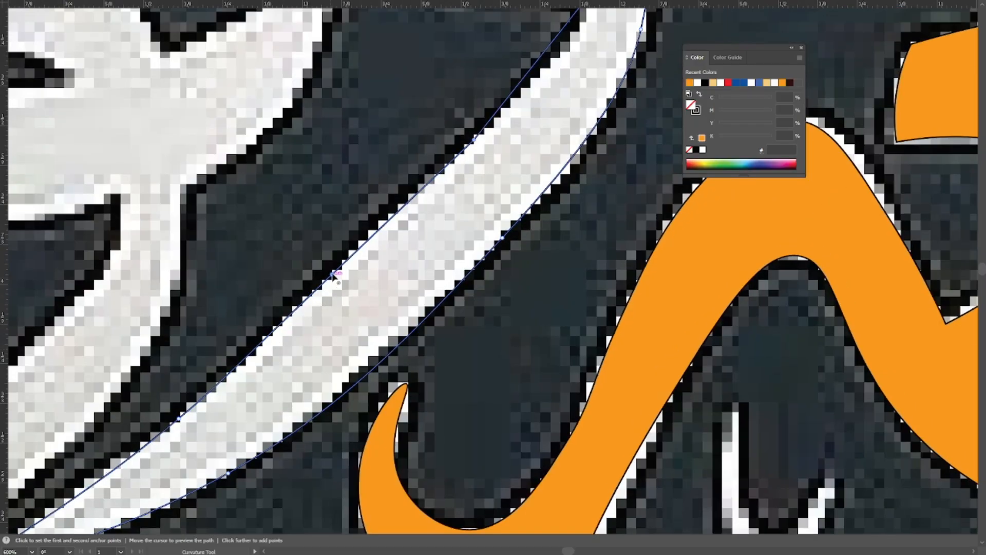
left_click_drag(484, 132, 380, 252)
double_click(381, 251)
Smooth the points at the neck corner, head underside and inner side, then check the path in outline view.
double_click(480, 122)
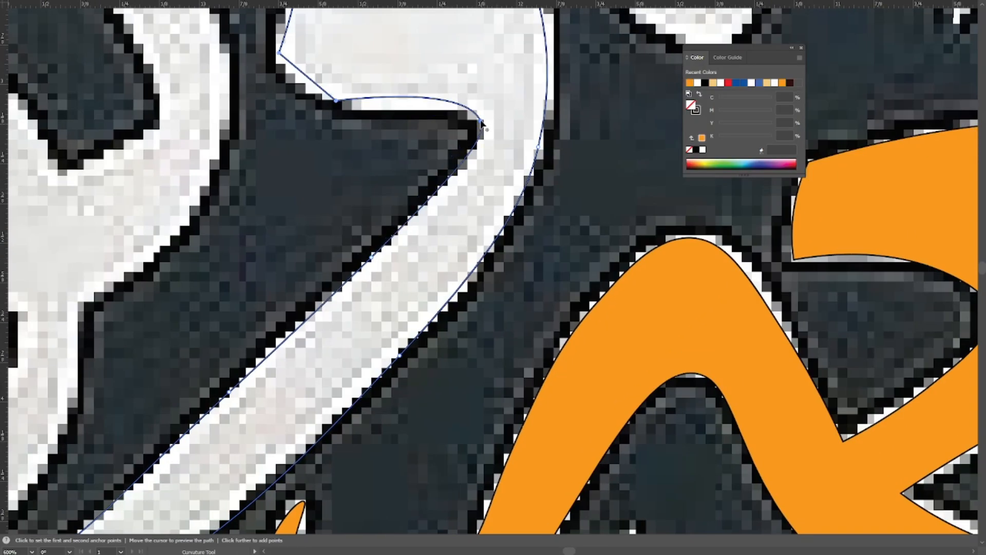
left_click_drag(337, 103, 326, 190)
double_click(325, 190)
left_click_drag(270, 144, 459, 267)
double_click(456, 264)
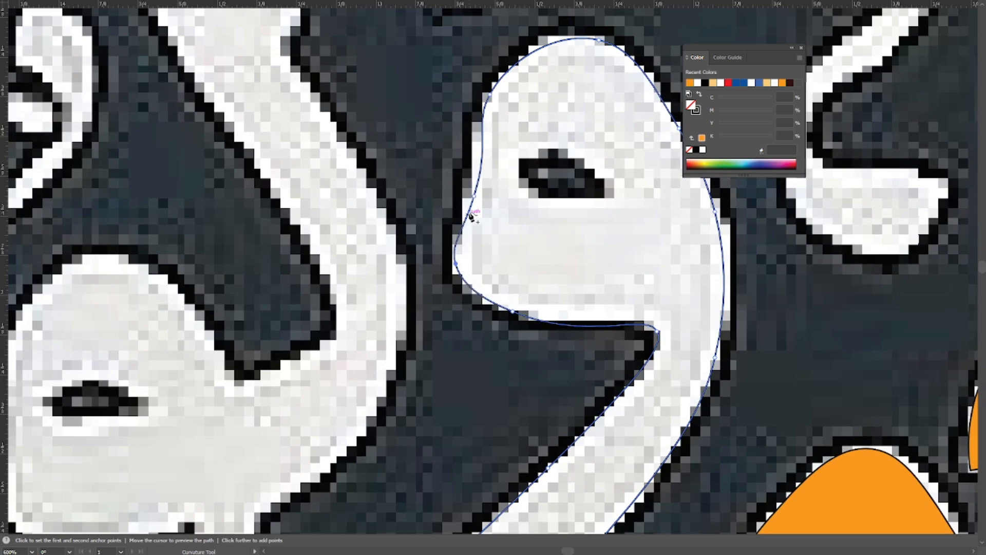
double_click(473, 197)
left_click_drag(474, 198, 475, 256)
left_click_drag(479, 213, 430, 278)
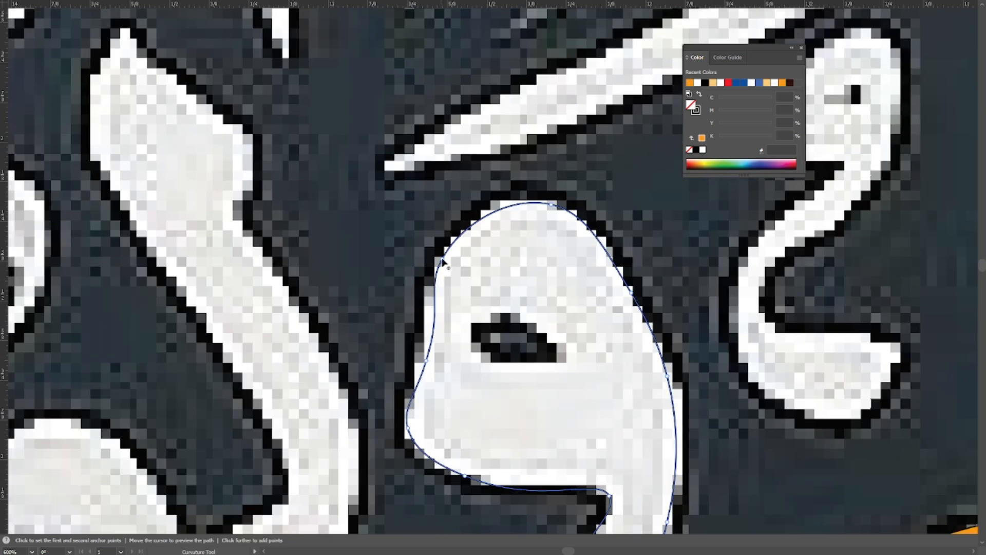
key("ctrl+y")
left_click(517, 268, "ctrl+alt")
left_click(517, 269, "ctrl+alt")
left_click(517, 268, "ctrl+alt")
left_click(433, 267, "ctrl")
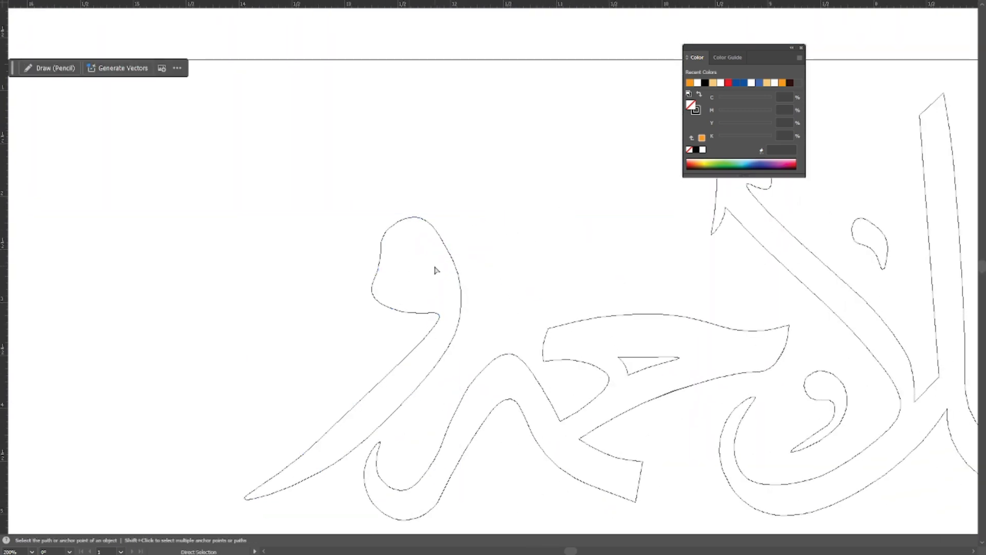
key("ctrl+y")
Trace the eye-shaped opening inside the letter's head with the Pen tool and round its edges with the Curvature tool.
left_click(416, 267, "ctrl")
left_click(416, 266, "ctrl")
left_click(416, 267, "ctrl")
key("l")
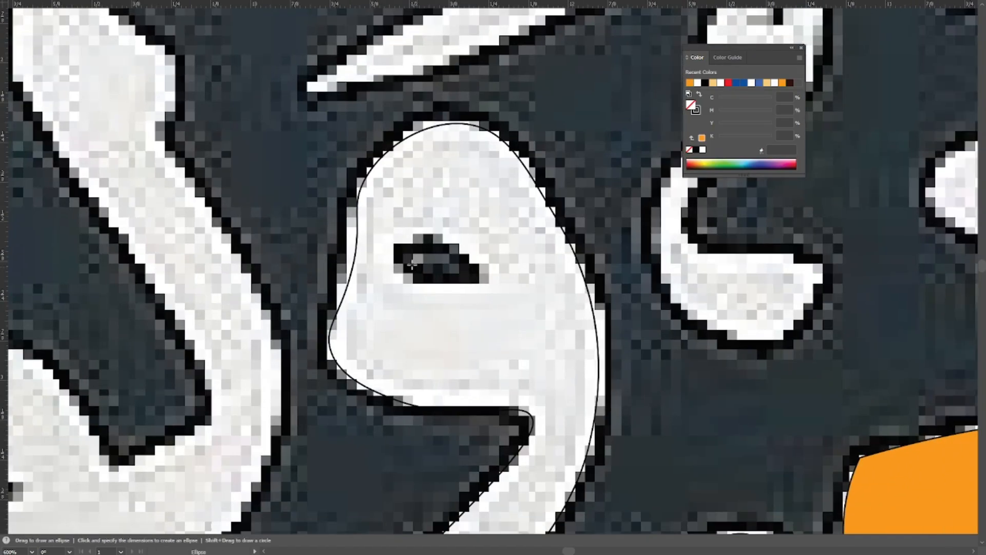
left_click(394, 253)
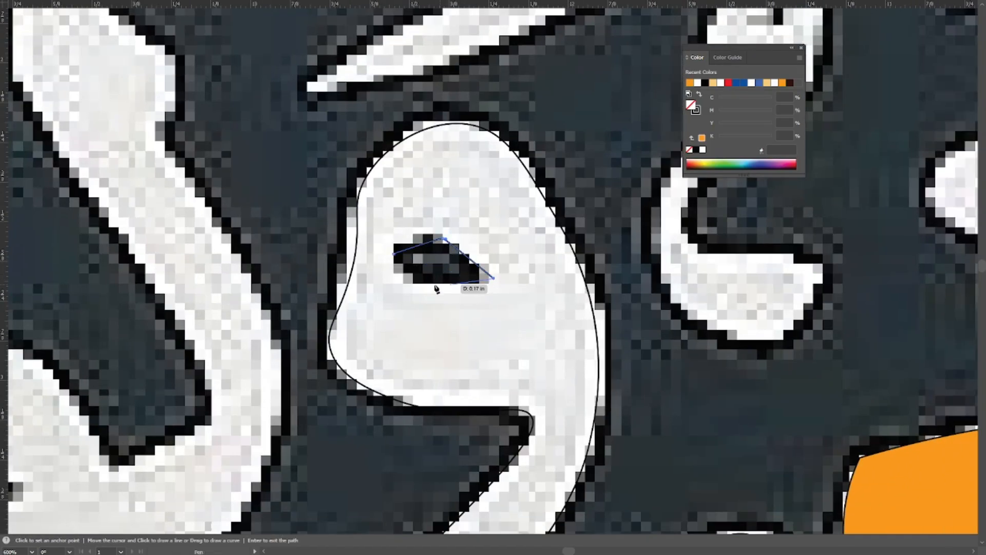
left_click(394, 253)
key("shift+grave")
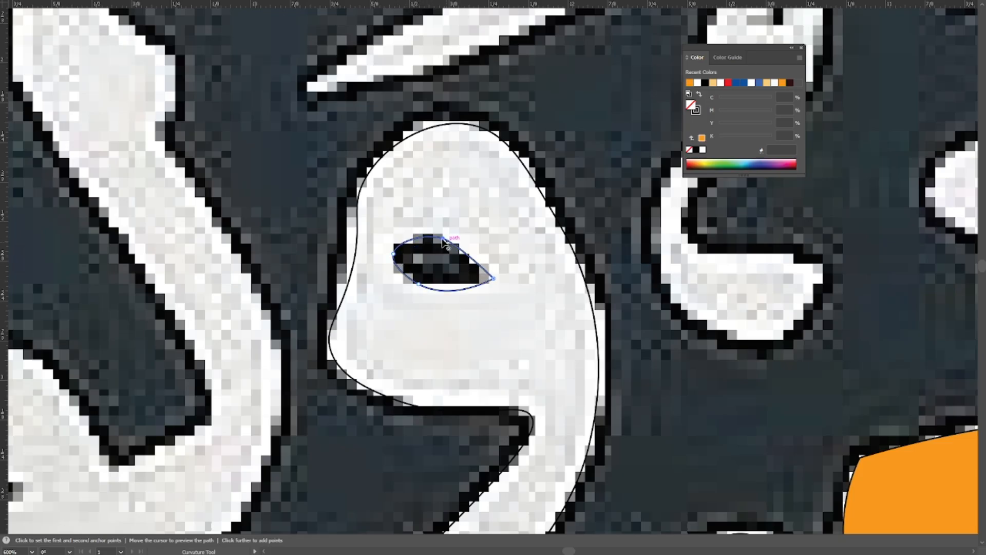
Select the letter outline with its opening and fill it with the orange sampled from the neighbouring finished letter.
key("v")
left_click(518, 241)
left_click_drag(552, 149, 514, 182)
left_click_drag(516, 169, 432, 304)
left_click_drag(447, 303, 305, 196)
key("i")
left_click(783, 385)
Cut the eye-shaped opening out of the orange letter's head with the Shape Builder and deselect the result.
left_click_drag(314, 237, 405, 297)
key("shift+m")
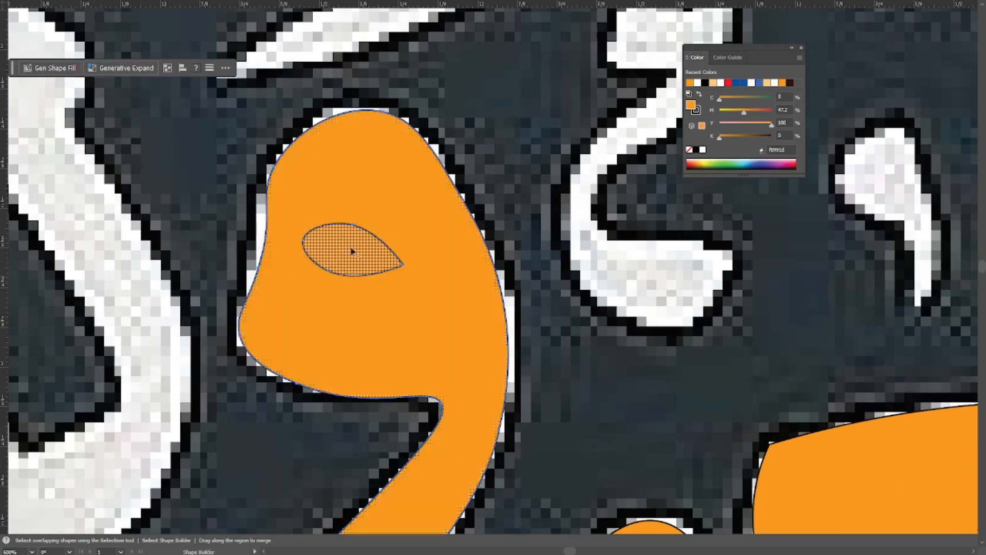
left_click(352, 250, "alt")
key("v")
left_click(248, 263)
Trace the adjacent unfilled letter's tall stem with the Pen tool, going from its pointed top down along its inner edge.
scroll(257, 264, "down", 2)
left_click_drag(257, 263, 555, 324)
scroll(418, 259, "down", 2)
scroll(429, 371, "up", 1)
left_click_drag(429, 371, 449, 301)
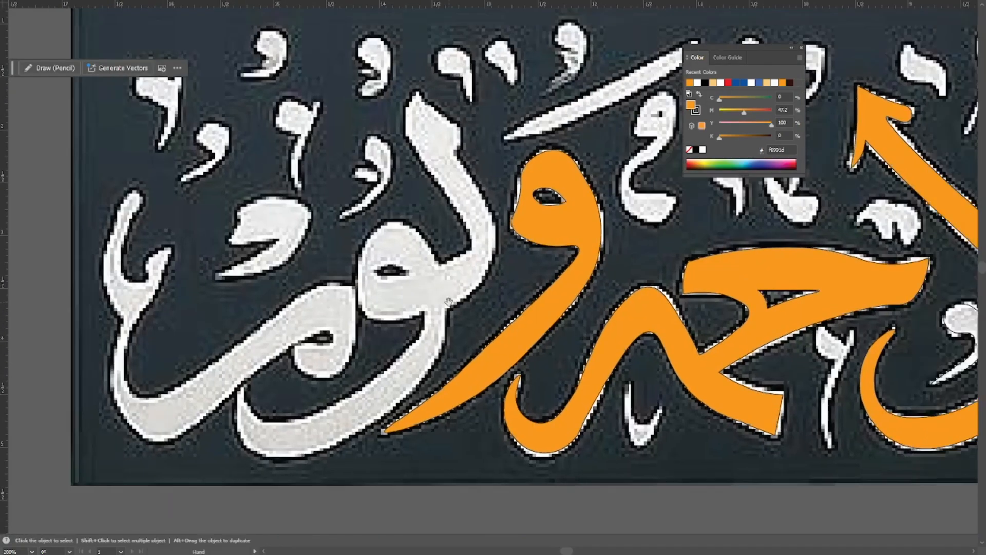
scroll(475, 154, "up", 1)
left_click_drag(476, 154, 475, 240)
scroll(407, 185, "up", 1)
left_click_drag(407, 185, 492, 128)
key("p")
left_click(420, 144)
left_click(425, 152)
left_click_drag(434, 155, 351, 84)
left_click(376, 156)
left_click_drag(386, 160, 330, 69)
left_click(391, 169)
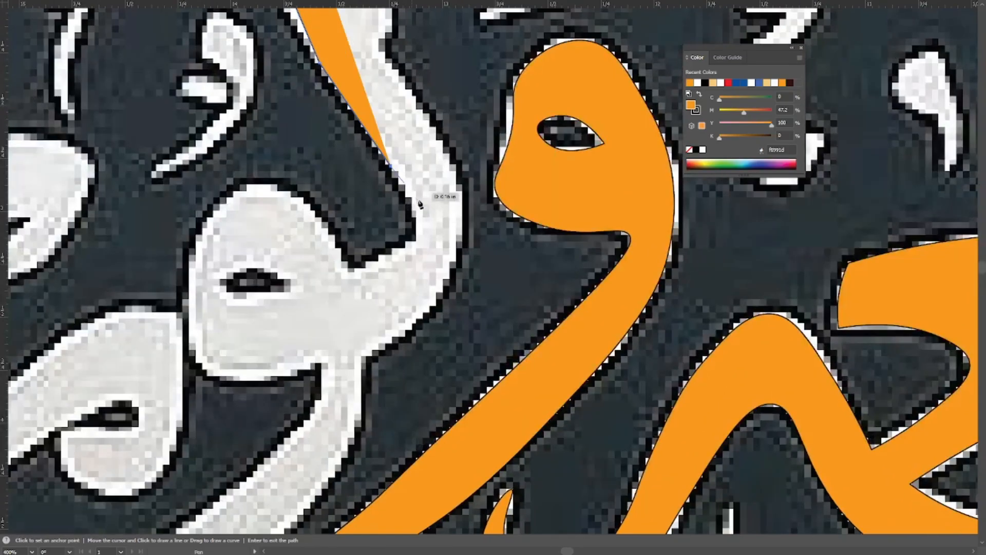
Continue the path around the stem's inner bend to the notch where it meets the round head.
left_click(414, 232)
left_click_drag(419, 220, 505, 179)
left_click_drag(442, 236, 466, 278)
left_click(499, 257)
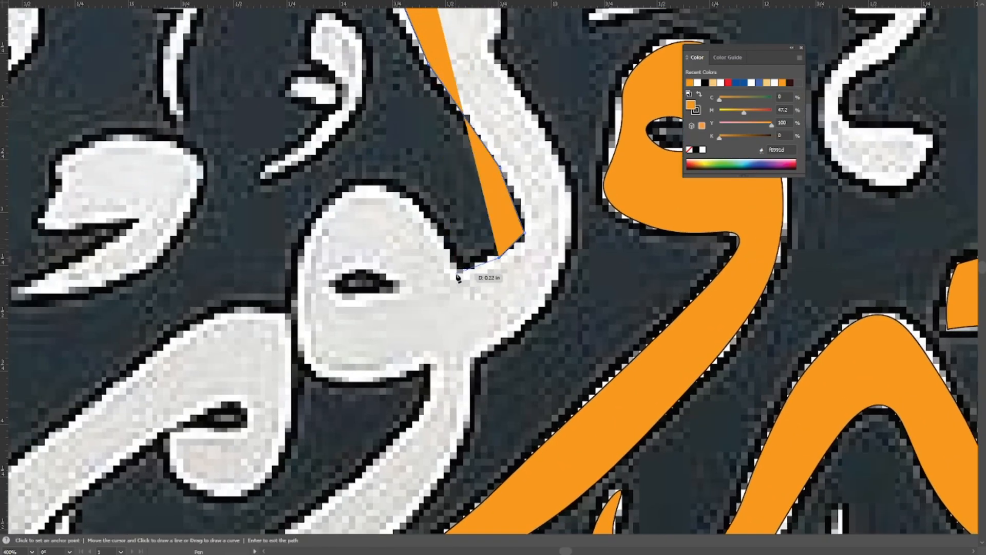
left_click(459, 273)
Trace over the top of the round head, down its outer side and along its underside to the neck corner.
left_click(398, 200)
left_click_drag(398, 201, 501, 228)
key("ctrl+z")
left_click(489, 219)
left_click_drag(441, 257, 490, 215)
left_click(459, 225)
left_click_drag(456, 283, 427, 183)
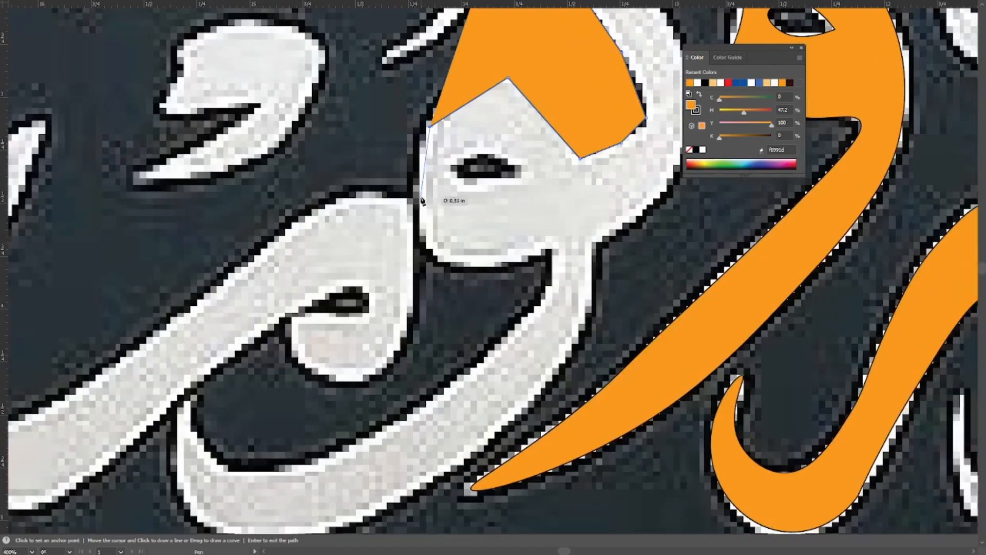
left_click(422, 196)
left_click(452, 260)
left_click(514, 266)
left_click(556, 252)
Trace the inner edge of the long tail below the head and set the path's fill to none.
left_click_drag(556, 251, 582, 168)
left_click(555, 237)
left_click_drag(478, 286, 544, 302)
left_click(463, 377)
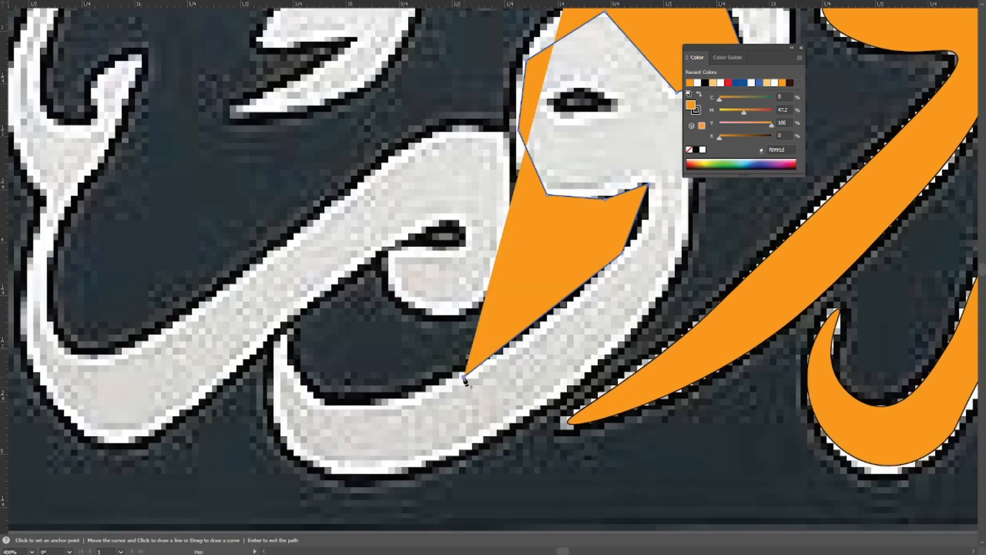
left_click_drag(421, 352, 357, 306)
left_click(689, 150)
left_click_drag(271, 299, 353, 356)
left_click(340, 416)
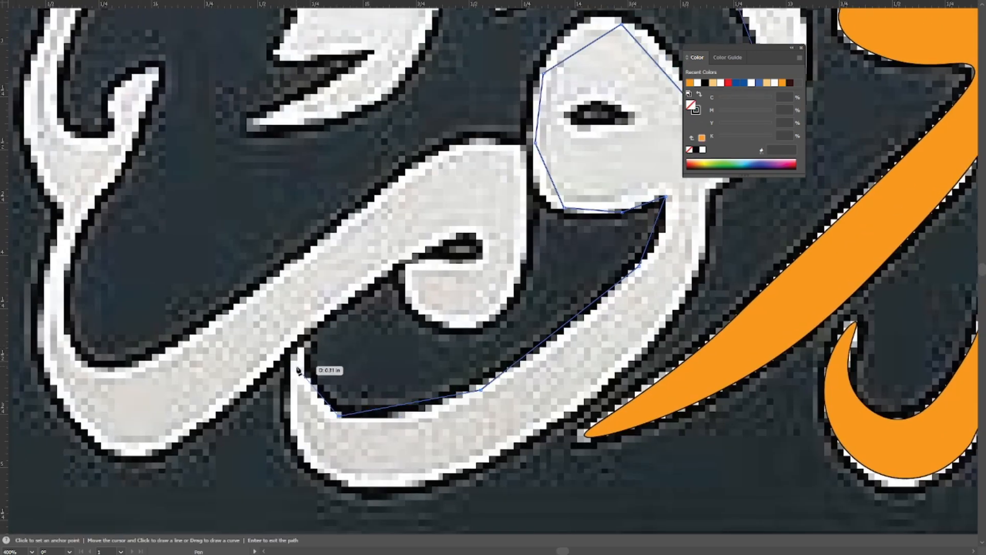
Trace from the tail's tip around its bottom and along the outer edge up to the neck corner.
left_click(302, 454)
left_click_drag(303, 454, 142, 351)
left_click(254, 381)
left_click(420, 295)
left_click_drag(420, 296, 276, 351)
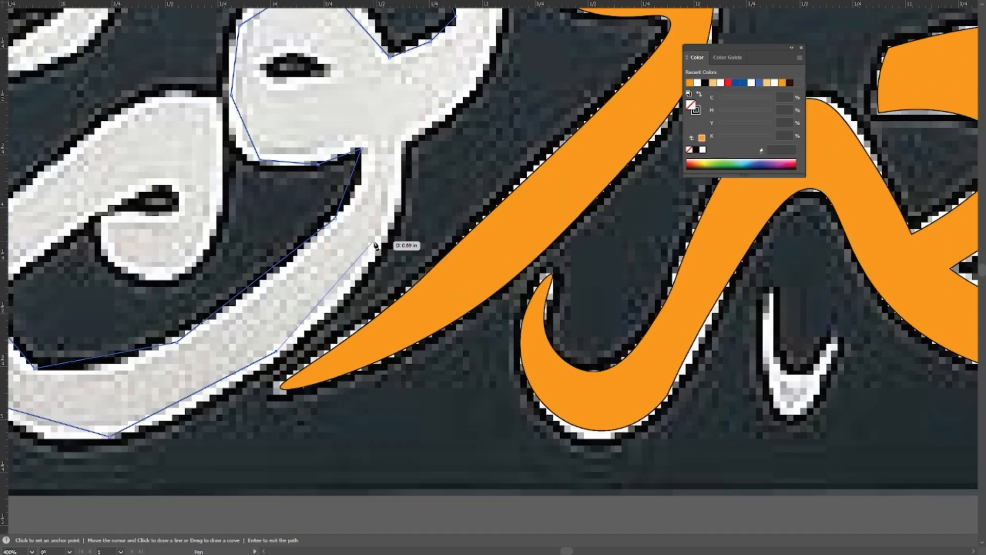
left_click(381, 241)
left_click(401, 144)
Trace the stem's outer side and the notched flag at its top, closing the path at the pointed tip.
left_click_drag(401, 143, 333, 306)
left_click(402, 253)
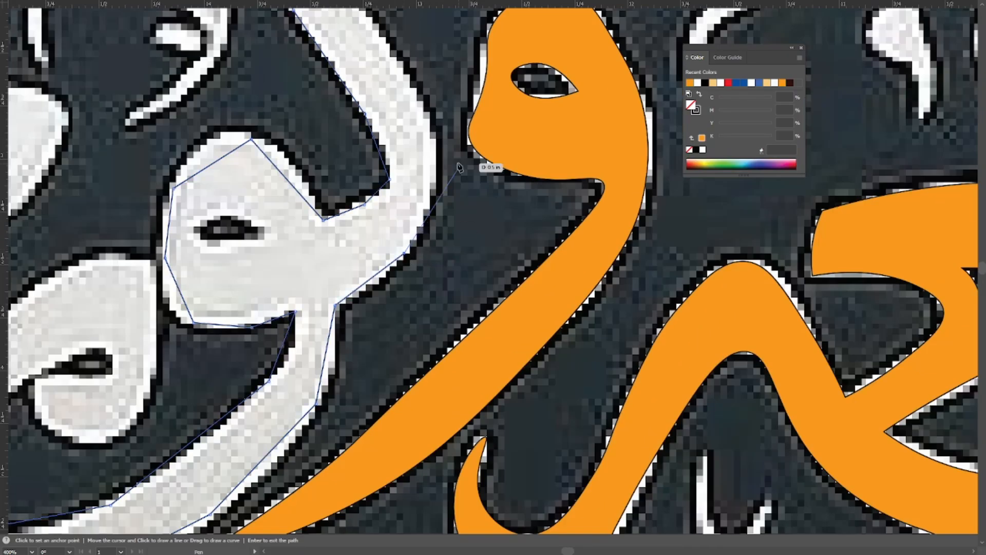
left_click(432, 151)
left_click_drag(433, 151, 519, 356)
left_click(477, 262)
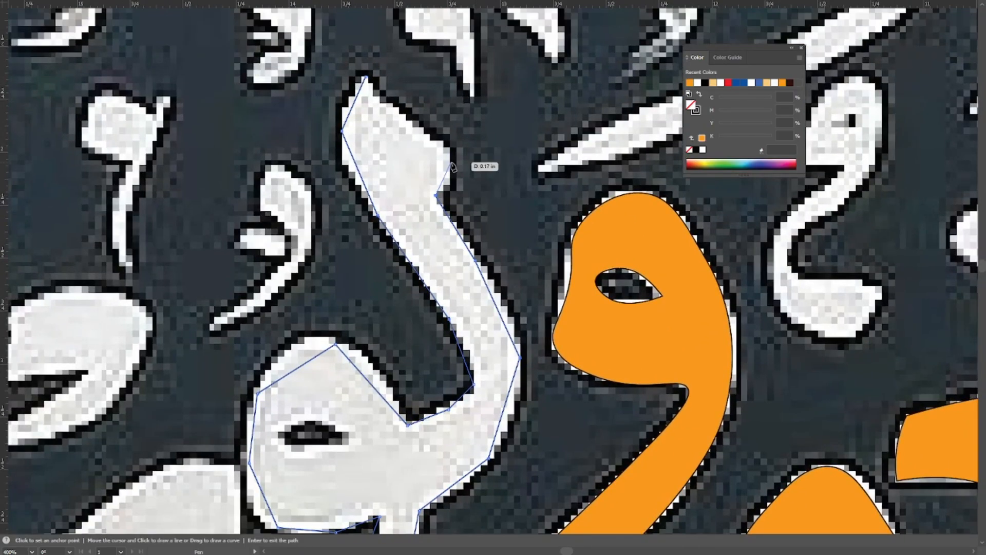
left_click(402, 114)
left_click(366, 77)
Smooth the anchor points along the stem's outer side with the Curvature tool.
key("shift+grave")
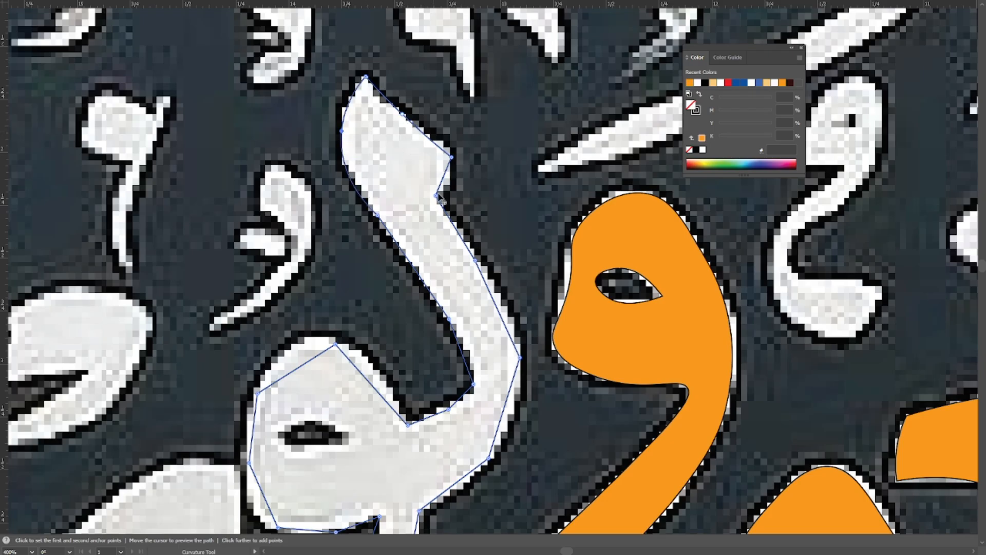
left_click_drag(514, 268, 485, 162)
double_click(489, 251)
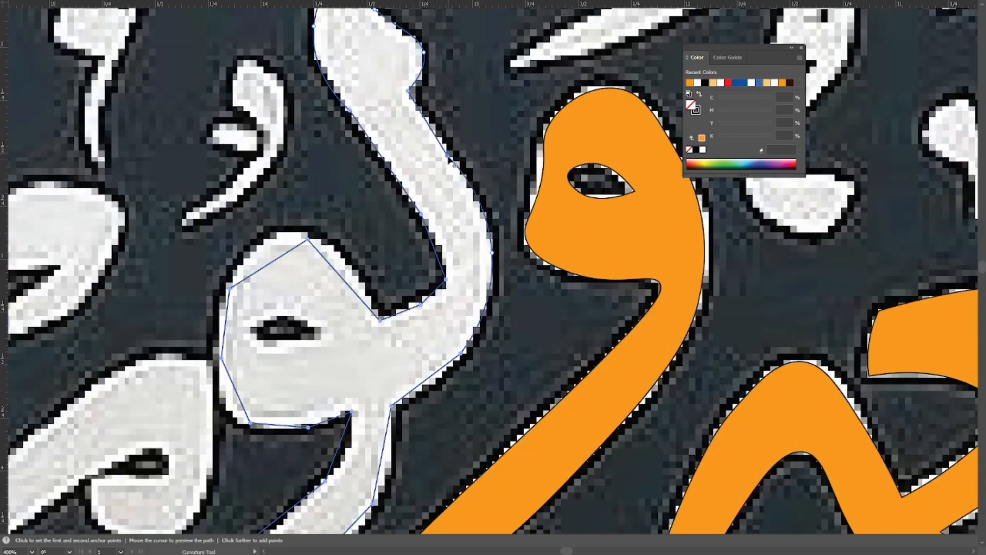
double_click(448, 157)
left_click_drag(497, 281, 457, 160)
Smooth the anchor points along the tail's outer edge and around its rounded bottom.
left_click_drag(338, 380, 469, 176)
double_click(326, 211)
double_click(374, 276)
left_click_drag(354, 285, 451, 222)
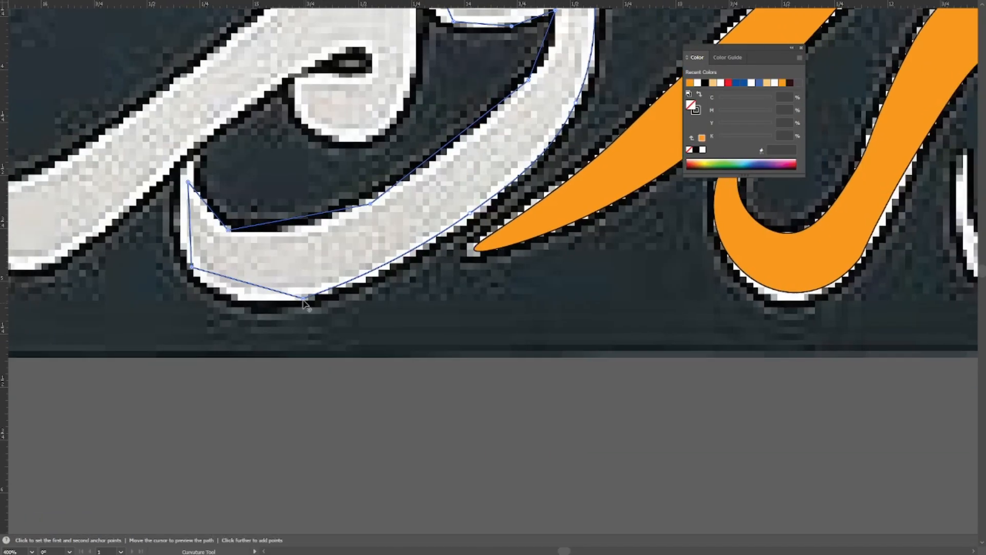
double_click(303, 299)
left_click_drag(291, 292, 395, 288)
double_click(296, 262)
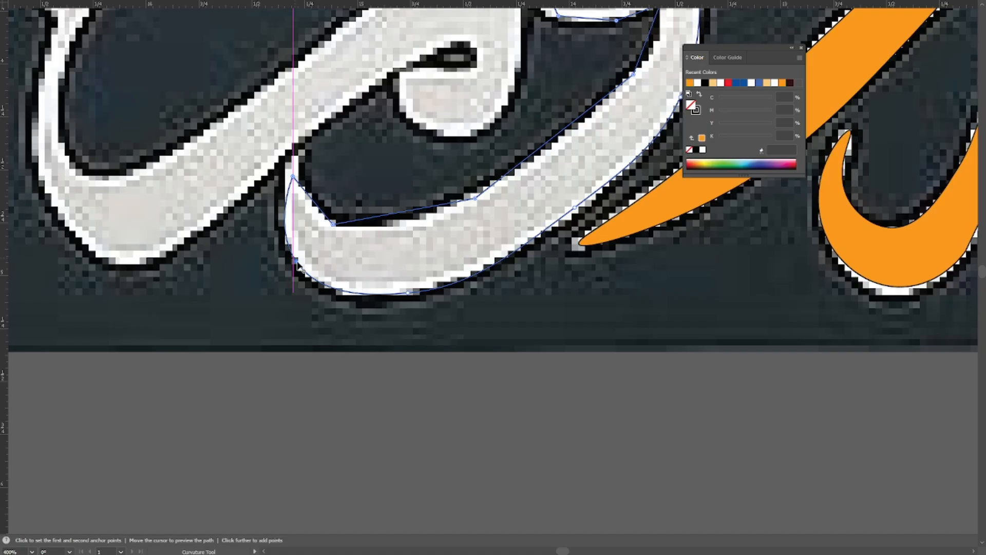
Smooth the tail's inner edge and reposition its points to follow the curve up to the neck corner.
double_click(333, 224)
double_click(476, 200)
left_click_drag(638, 78, 459, 227)
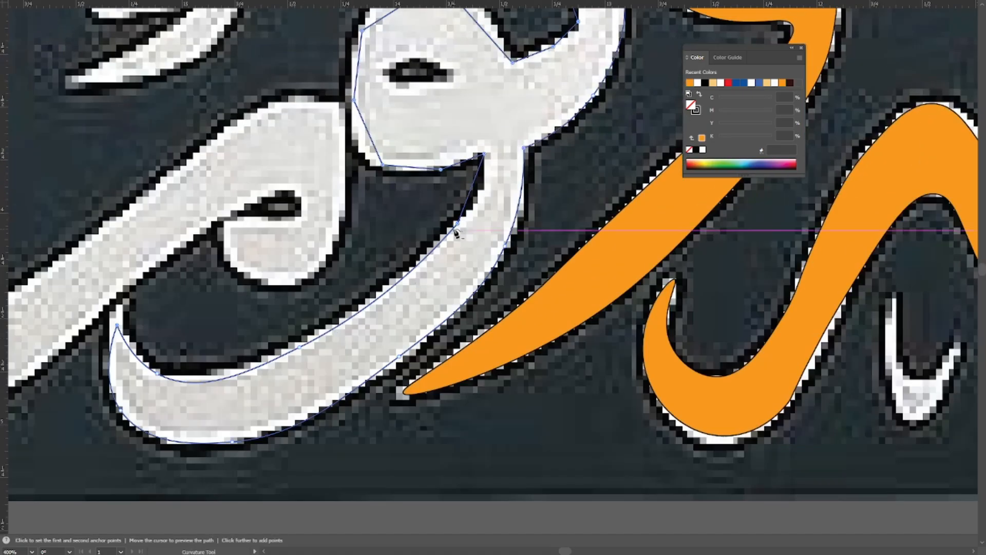
double_click(454, 223)
left_click_drag(454, 166, 448, 251)
left_click_drag(448, 309, 438, 307)
left_click_drag(466, 265, 471, 276)
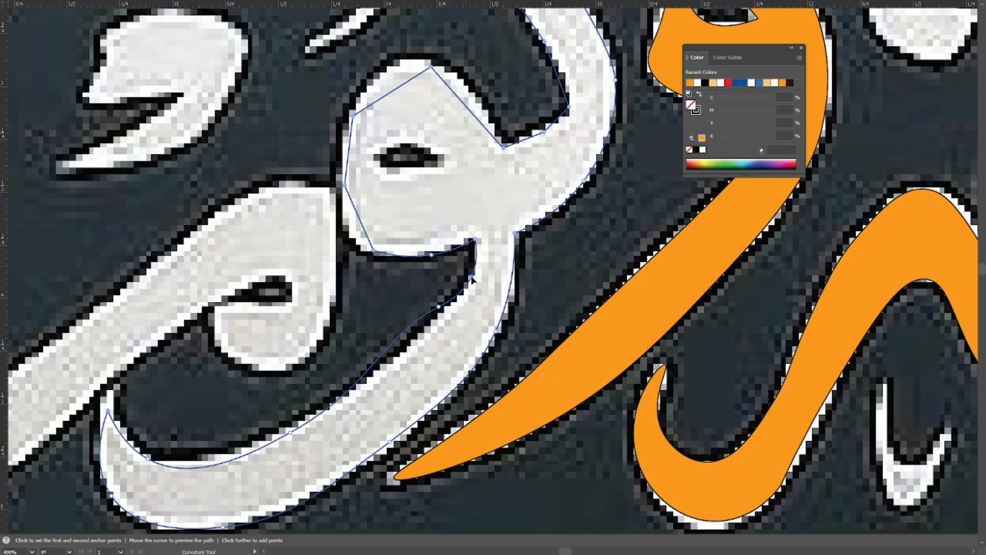
left_click_drag(439, 306, 430, 334)
Smooth the points around the head's underside, outer side and top, and shift the top point to match the lettering.
scroll(437, 267, "up", 1)
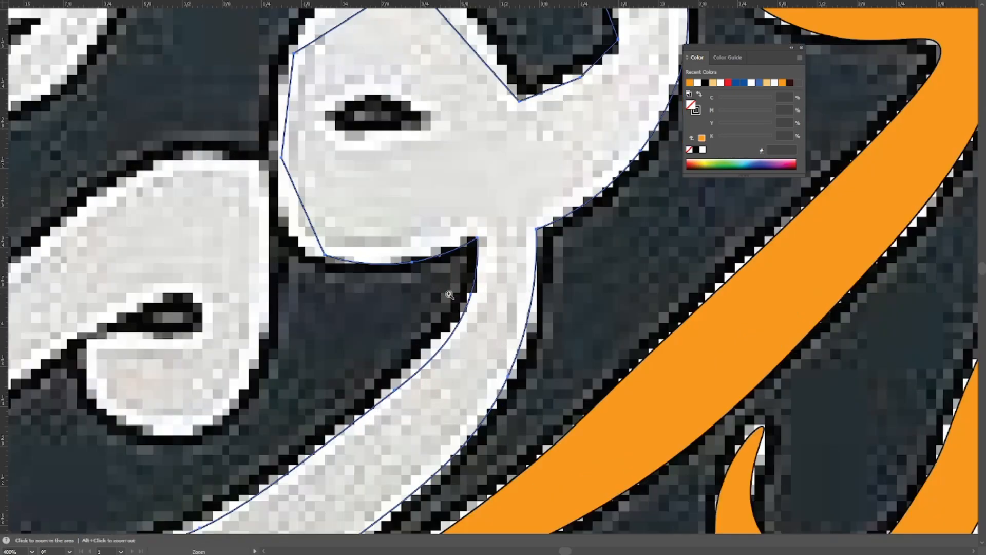
mouse_move(420, 271)
left_mouse_down()
mouse_move(440, 287)
mouse_move(429, 272)
left_mouse_up()
left_click_drag(344, 264, 442, 332)
double_click(441, 284)
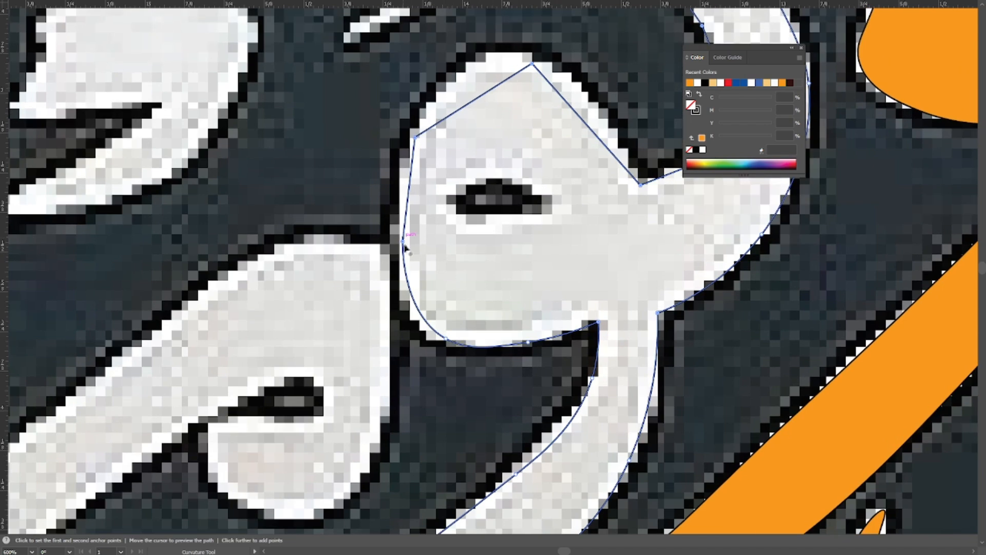
double_click(532, 64)
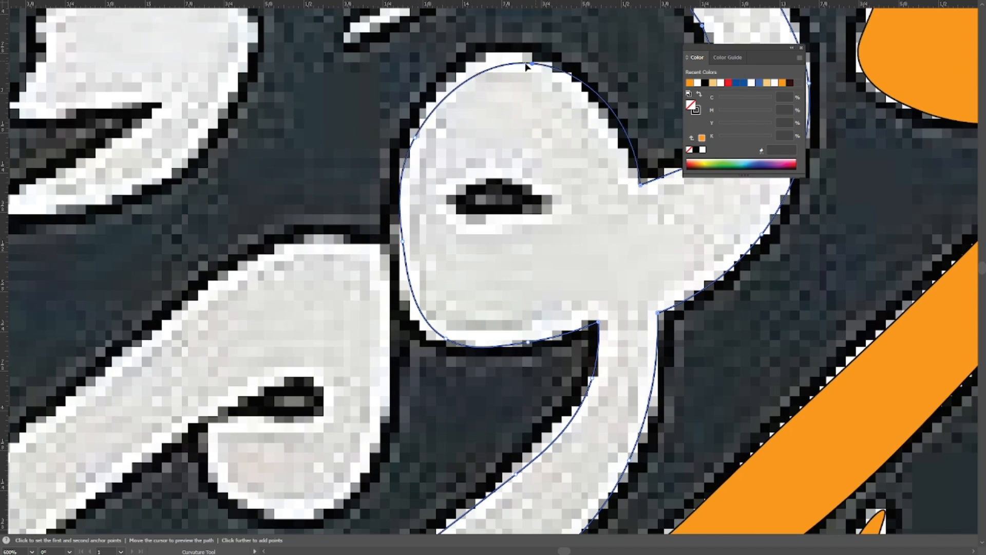
left_click_drag(531, 65, 495, 58)
Smooth the stem's inner bend between the head notch and the stem, and adjust the curve there.
left_click_drag(663, 129, 463, 216)
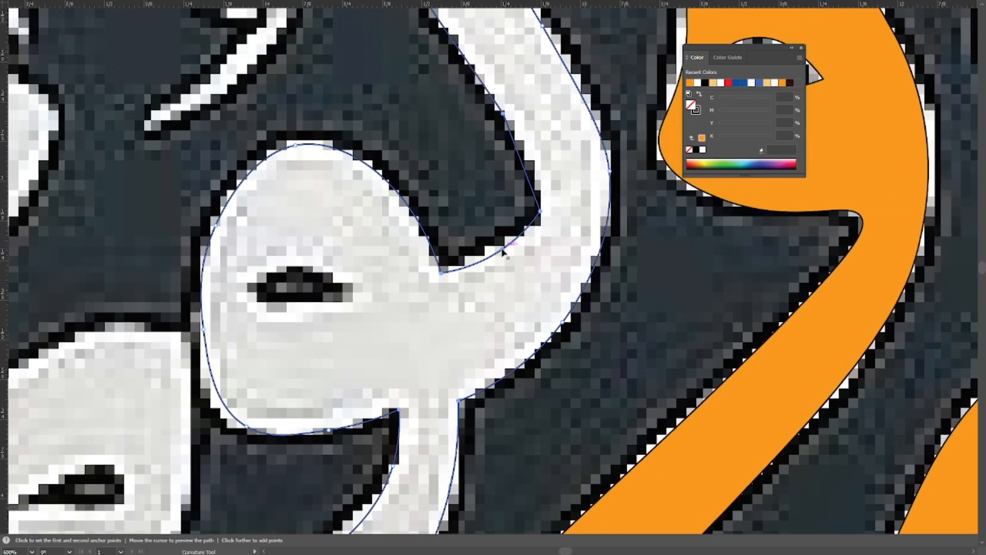
double_click(540, 211)
left_click_drag(534, 205, 538, 297)
left_click(501, 318)
Smooth the points along the stem's upper inner edge up to the pointed tip.
left_click_drag(412, 66, 425, 276)
double_click(410, 238)
double_click(355, 111)
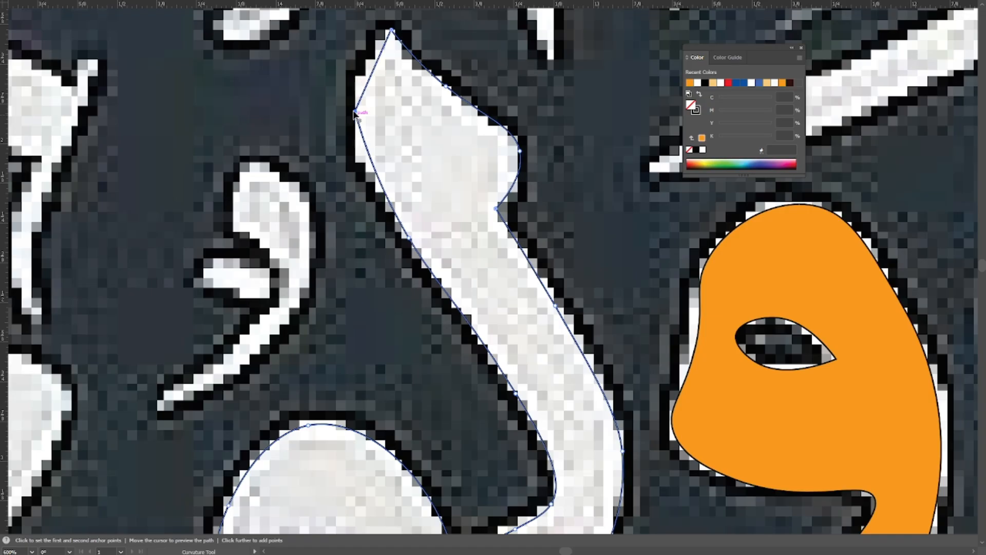
double_click(356, 112)
left_click_drag(403, 137, 397, 200)
Switch to outline view, select the letter path and reposition the points on the tail's inner edge for a smoother curve.
key("v")
key("ctrl+y")
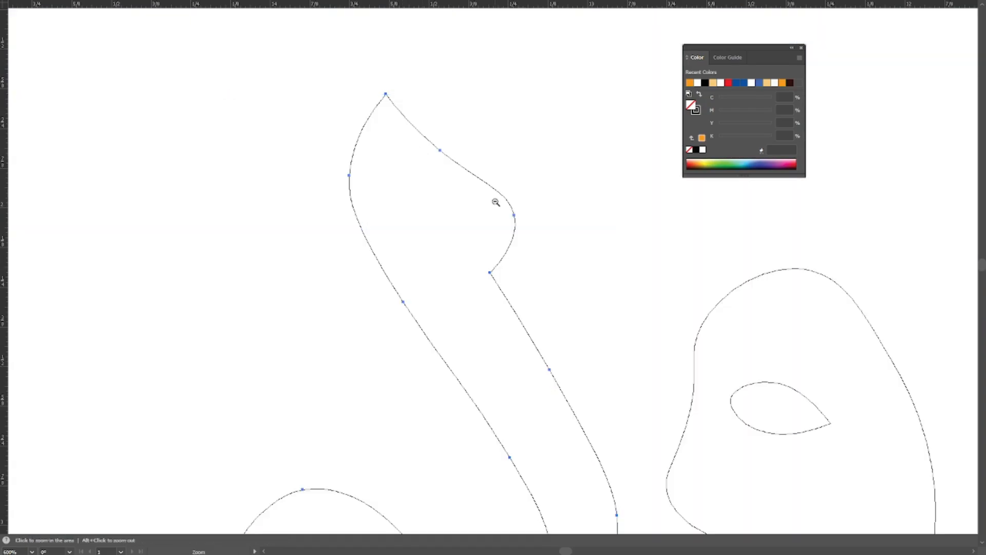
scroll(496, 202, "down", 2)
left_click(492, 173)
scroll(487, 205, "down", 1)
mouse_move(434, 391)
left_mouse_down()
mouse_move(471, 334)
mouse_move(449, 240)
left_mouse_up()
left_click_drag(280, 288, 535, 396)
mouse_move(172, 239)
left_mouse_down()
mouse_move(370, 301)
mouse_move(228, 321)
mouse_move(247, 307)
left_mouse_up()
scroll(362, 293, "down", 2)
left_click(326, 312)
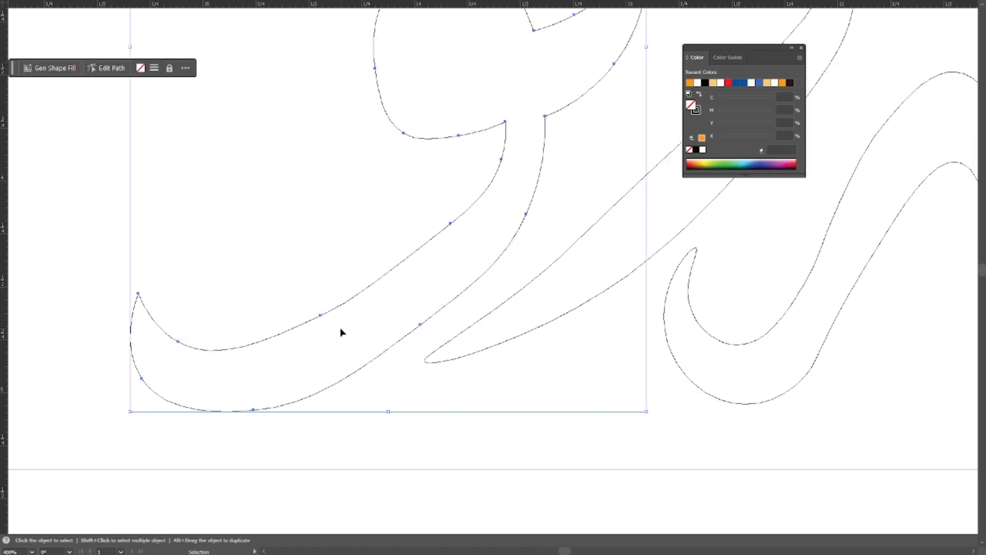
key("shift+grave")
left_click_drag(319, 315, 305, 325)
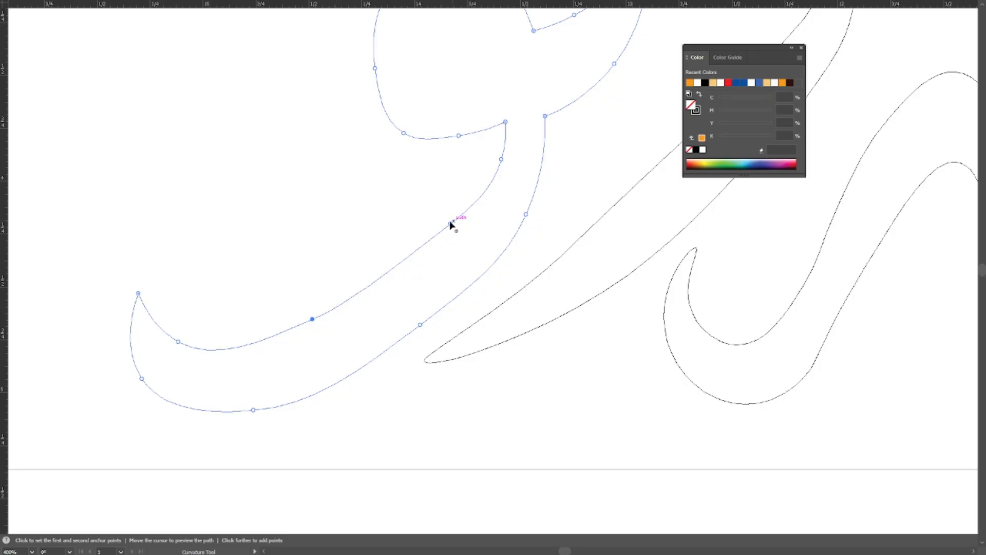
left_click(447, 235)
left_click_drag(312, 319, 304, 323)
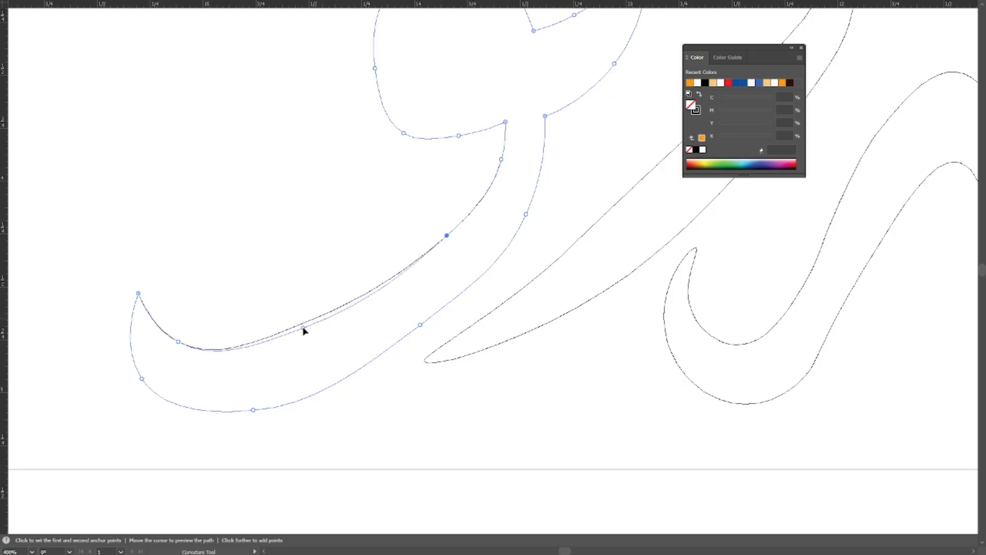
left_click(183, 343)
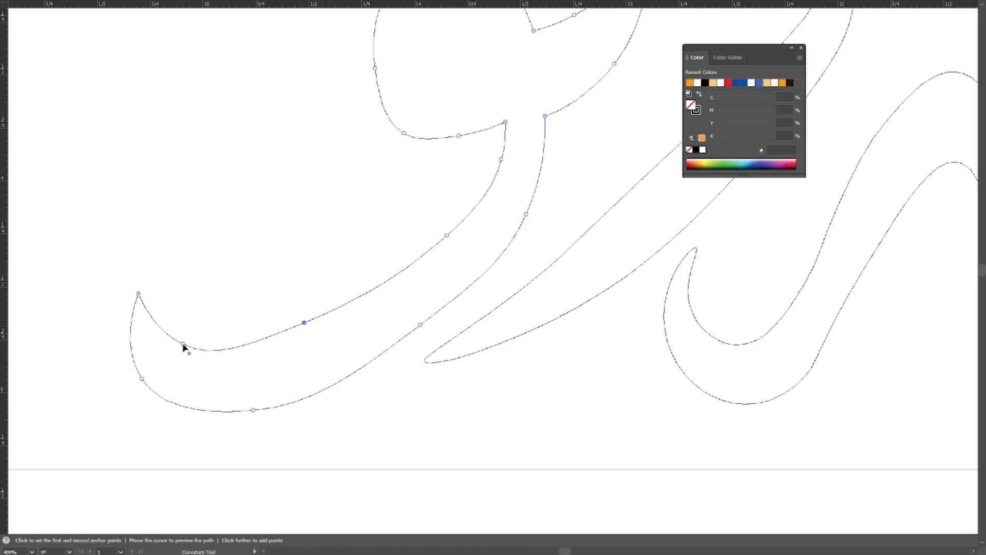
left_click_drag(183, 347, 204, 346)
Refine the tail's outer edge by shifting its points and adding one, then deselect the path and return to preview.
left_click_drag(420, 329, 425, 324)
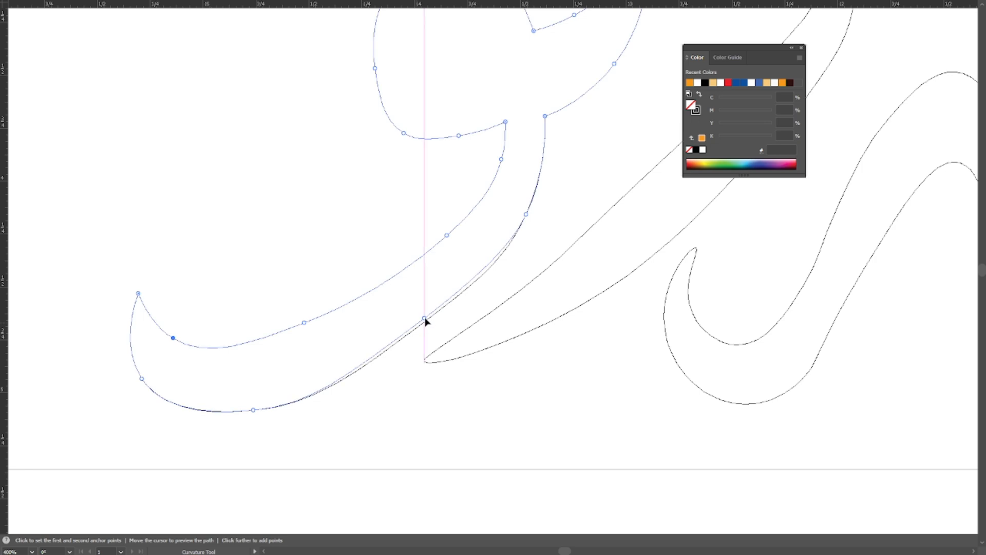
left_click_drag(247, 414, 304, 394)
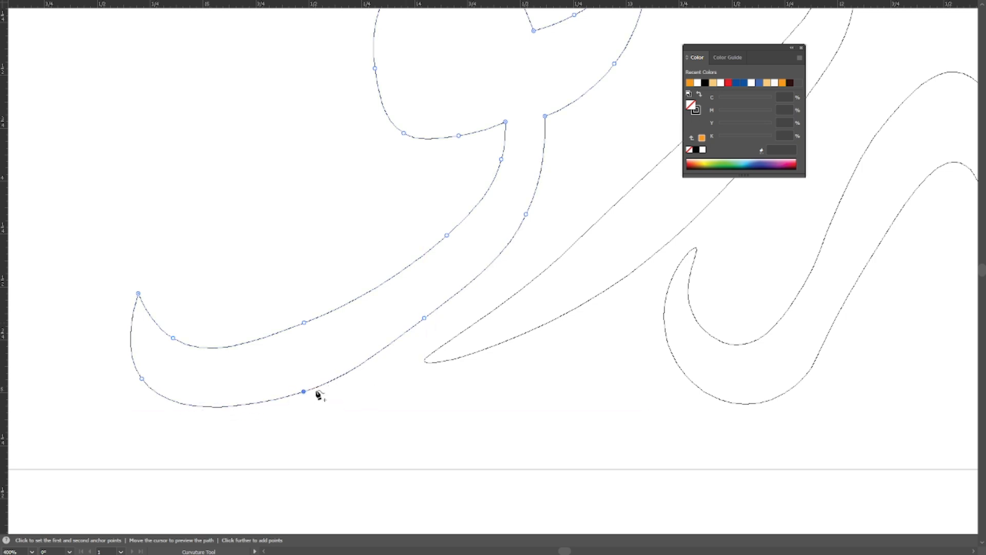
key("v")
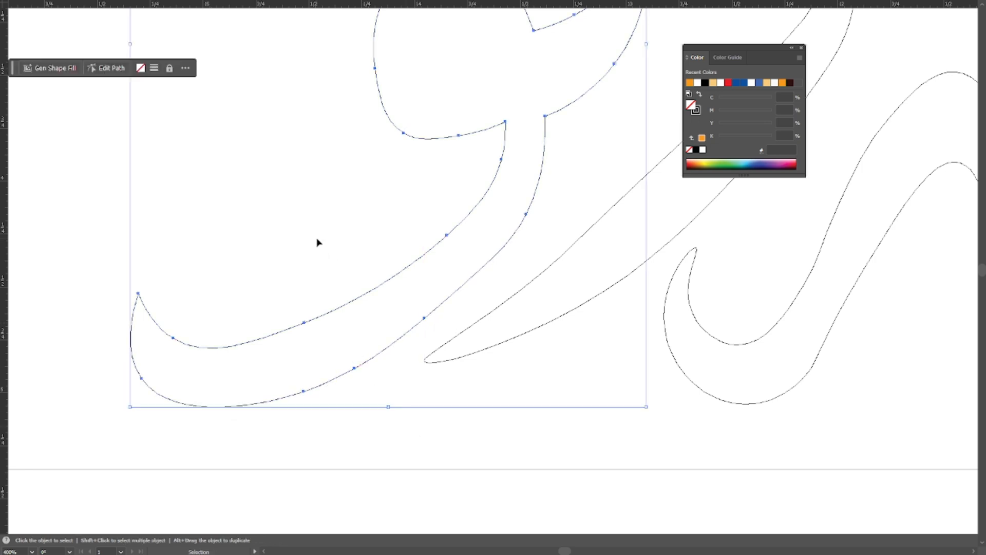
left_click(317, 242)
left_click_drag(396, 280, 420, 381)
scroll(420, 381, "down", 1)
left_click_drag(426, 317, 421, 354)
key("a")
key("ctrl+y")
Trace the small eye-shaped opening in the round head with the Pen tool and curve its edges with the Curvature tool.
scroll(466, 275, "up", 2)
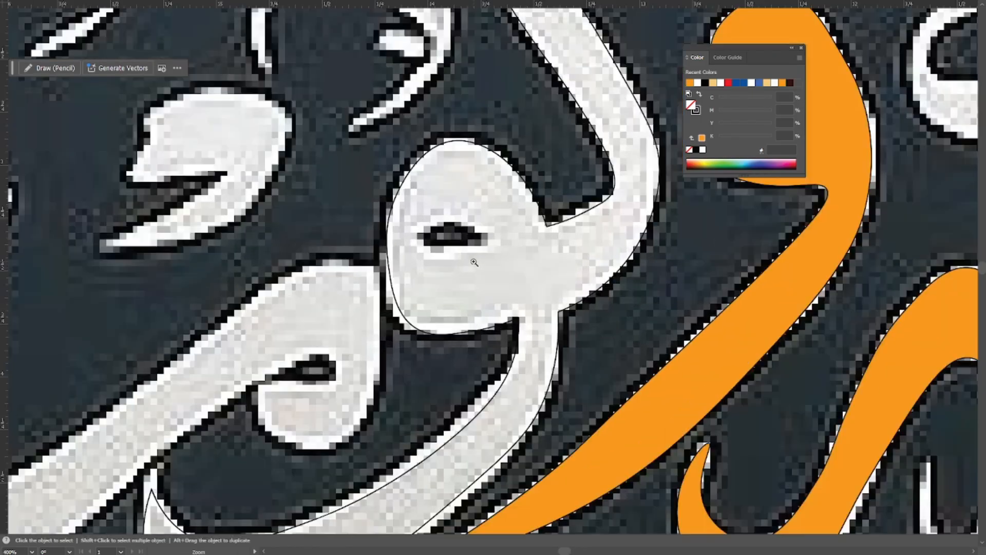
left_click_drag(462, 246, 479, 328)
key("p")
left_click(401, 300)
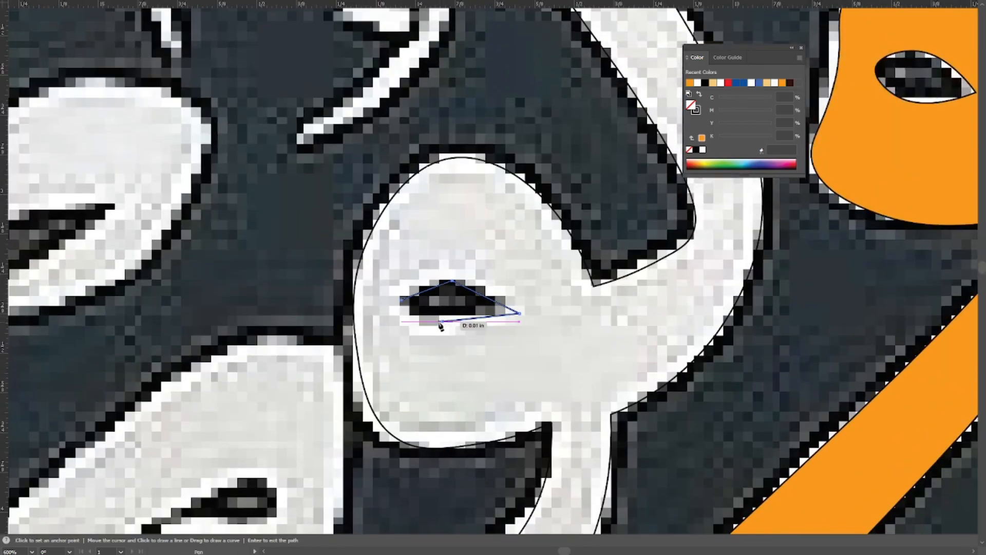
left_click(440, 322)
left_click(401, 300)
key("shift+grave")
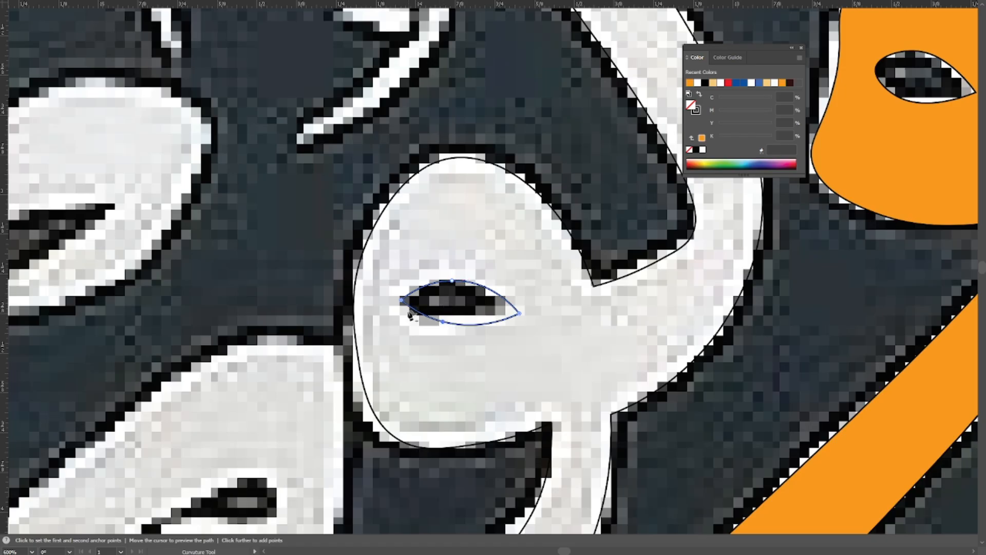
Smooth the eye opening's right corner, and fill the letter and its opening with the orange sampled from the neighbouring letter.
double_click(518, 314)
key("v")
left_click(515, 249)
left_click(532, 285, "ctrl+alt")
left_click(533, 284, "ctrl+alt")
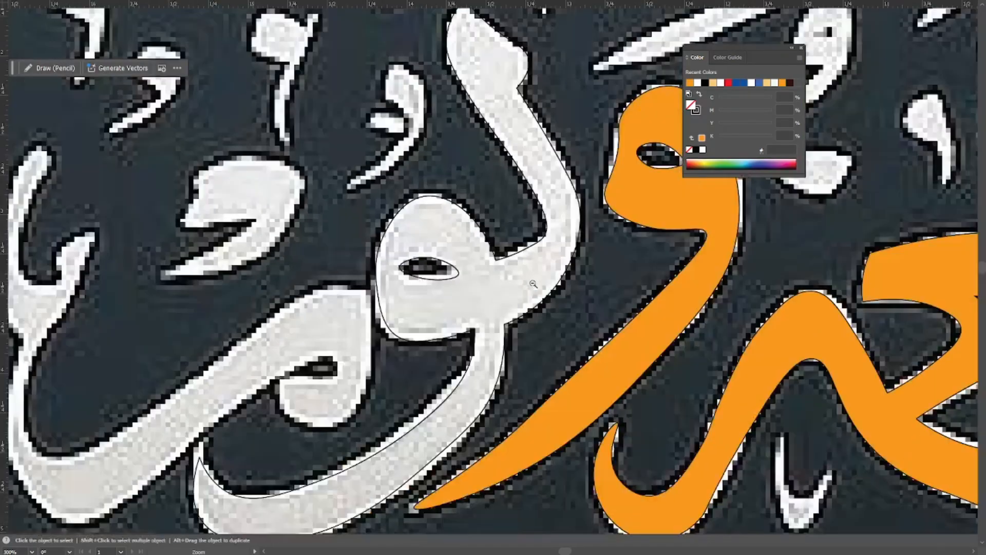
left_click_drag(389, 257, 387, 255)
key("i")
left_click(676, 204)
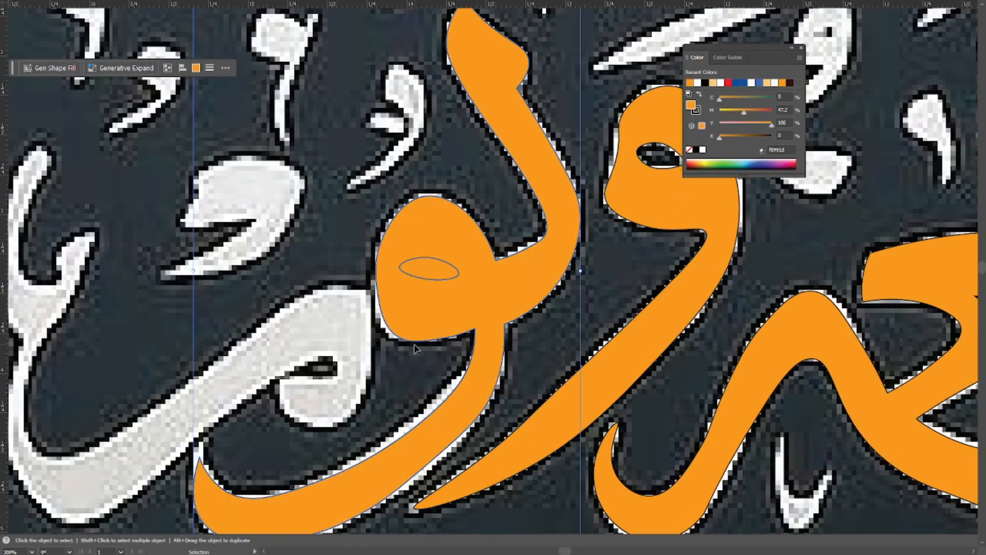
Subtract the eye-shaped opening from the orange letter's round head with the Shape Builder tool and deselect.
key("shift+m")
left_click(440, 272, "alt")
key("v")
left_click(465, 168)
left_click(464, 168, "ctrl+alt")
Start a Pen path without fill at the tall prong's tip of the leftmost letter and trace its outer edge to the narrow neck.
left_click_drag(283, 221, 376, 331)
left_click(374, 329, "ctrl")
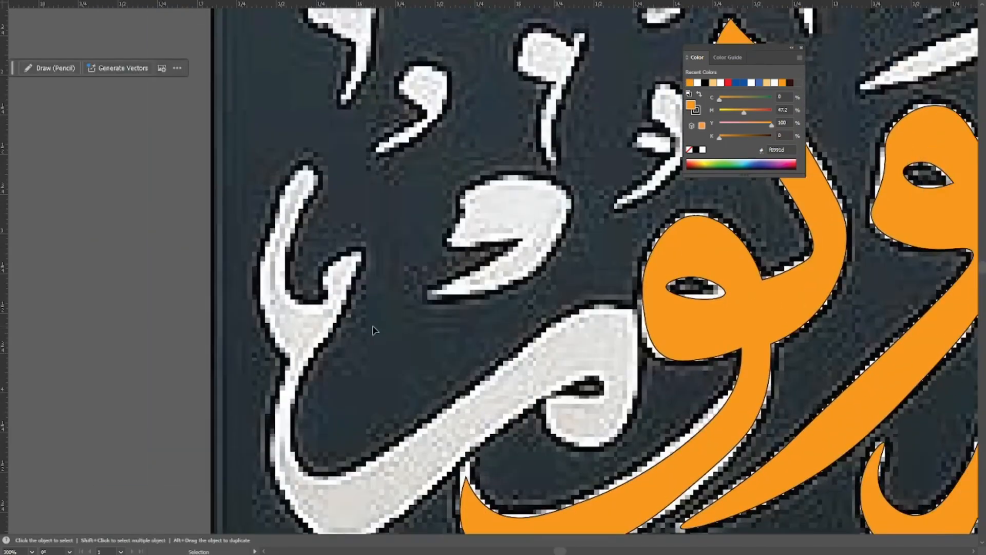
key("p")
left_click(315, 170)
left_click(271, 235)
left_click_drag(303, 279, 329, 237)
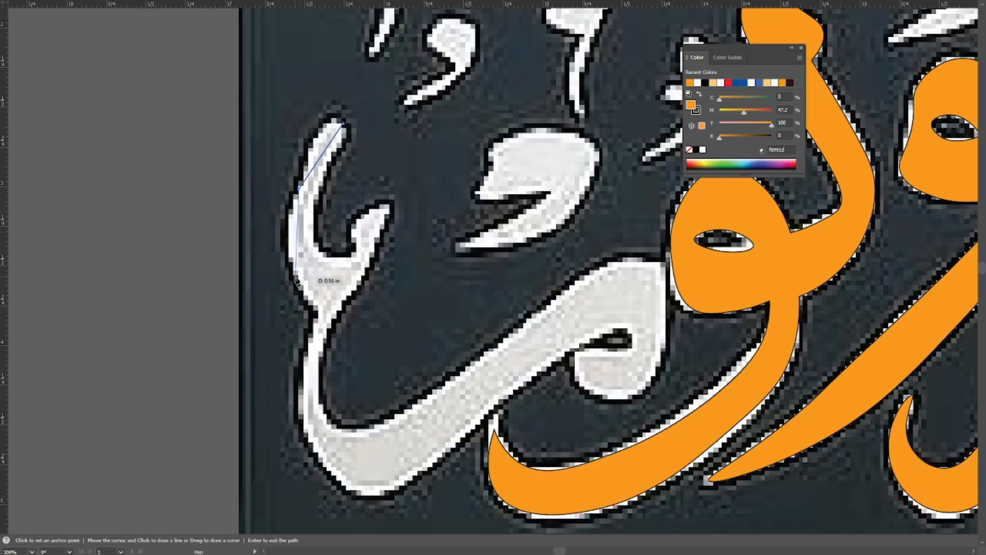
left_click(294, 282)
left_click(317, 318)
left_click(361, 397, "ctrl")
left_click_drag(361, 397, 332, 296)
left_click(689, 150)
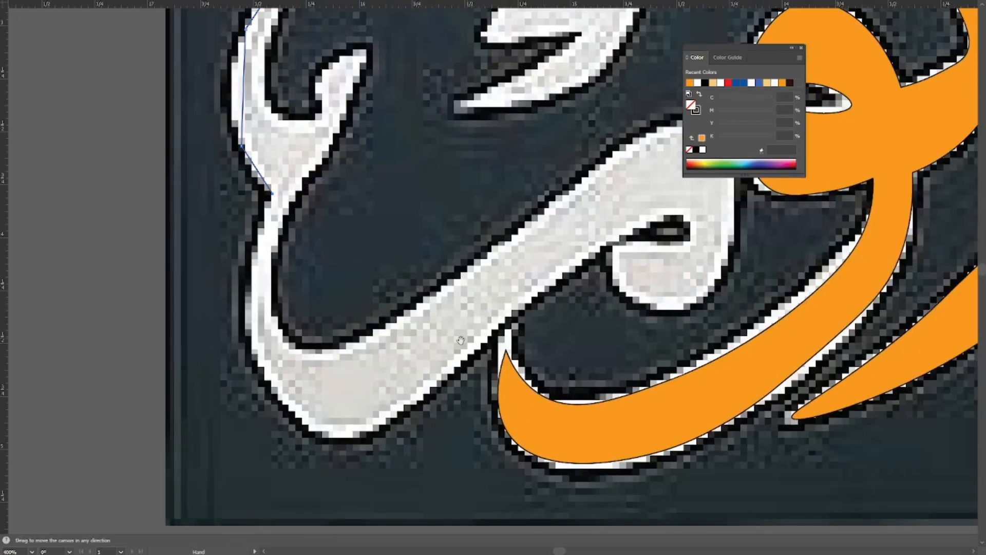
Continue the Pen path down the stem's outer edge and around the letter's bottom bend to the start of the diagonal stroke.
left_click(275, 229, "ctrl")
left_click_drag(198, 230, 162, 222)
left_click(238, 329)
left_click_drag(239, 329, 215, 237)
left_click_drag(275, 385, 179, 306)
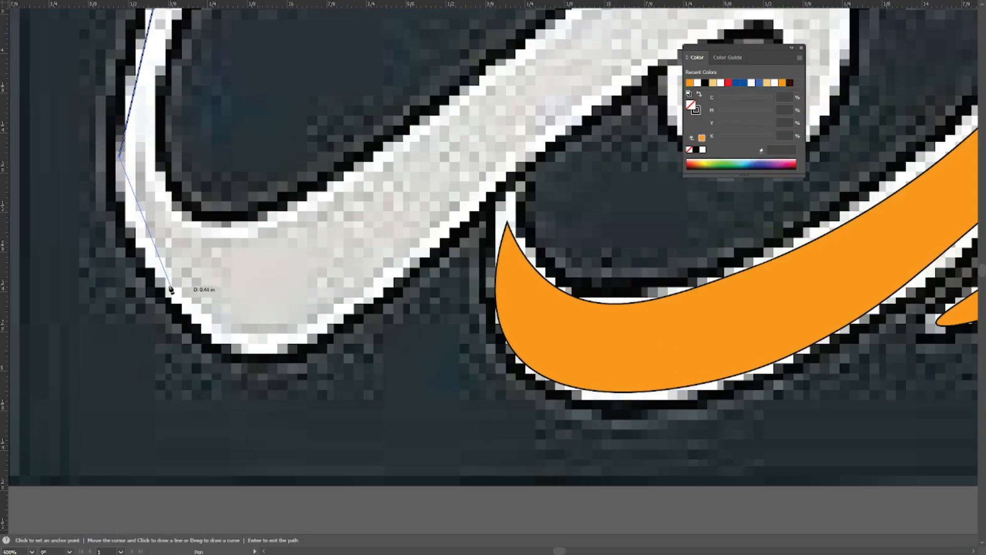
left_click(257, 349)
left_click_drag(257, 349, 184, 386)
left_click(315, 323)
left_click_drag(315, 323, 76, 376)
Trace the diagonal stroke's lower edge, around the small opening and the hooked end, up to the head's upper corner.
left_click(215, 247)
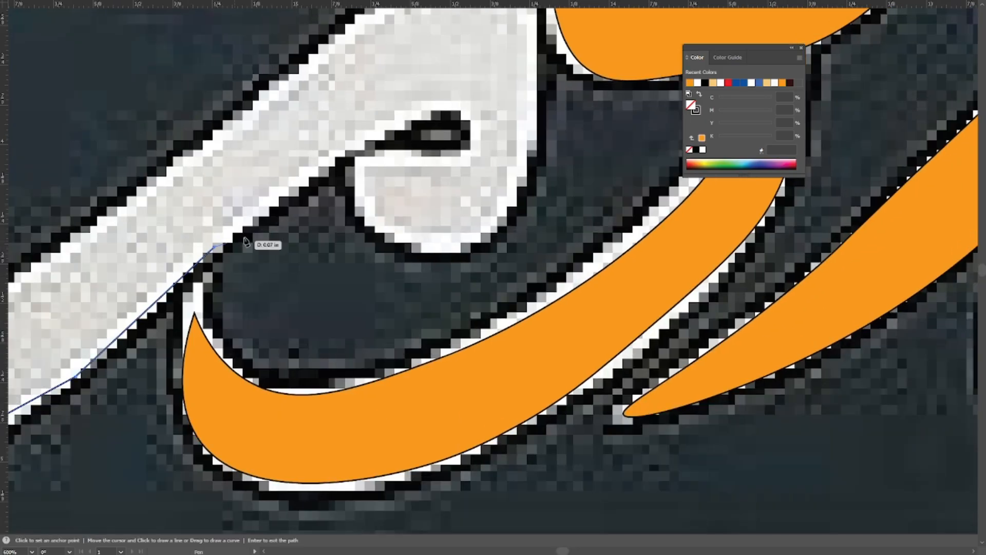
left_click(321, 166)
left_click(387, 119)
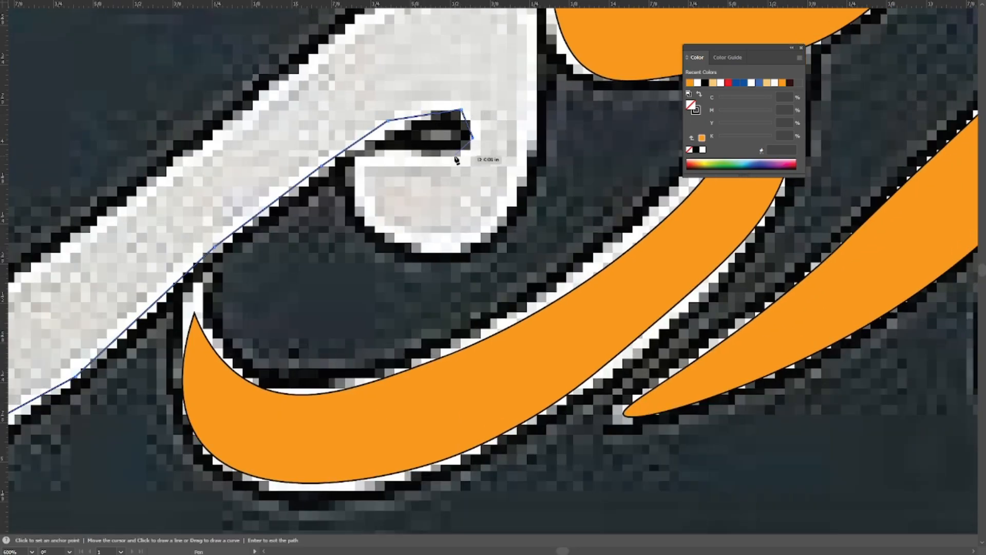
left_click_drag(433, 172, 477, 339)
left_click(467, 339)
left_click(463, 188)
left_click_drag(407, 219, 495, 195)
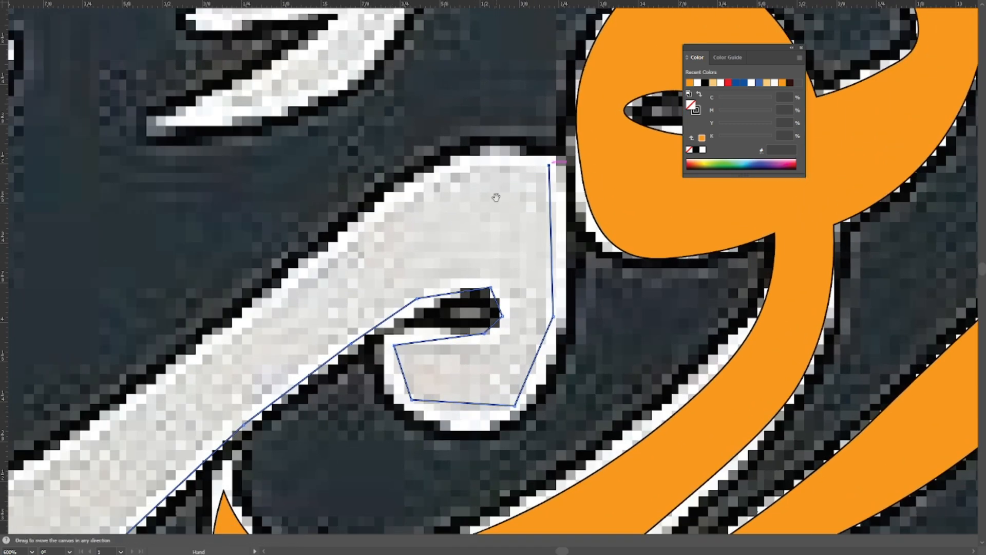
Trace the top of the head and the diagonal stroke's upper edge back to the inner corner of the bottom bend.
left_click(442, 167)
left_click_drag(294, 293, 514, 226)
left_click(438, 271)
left_click_drag(364, 325, 565, 289)
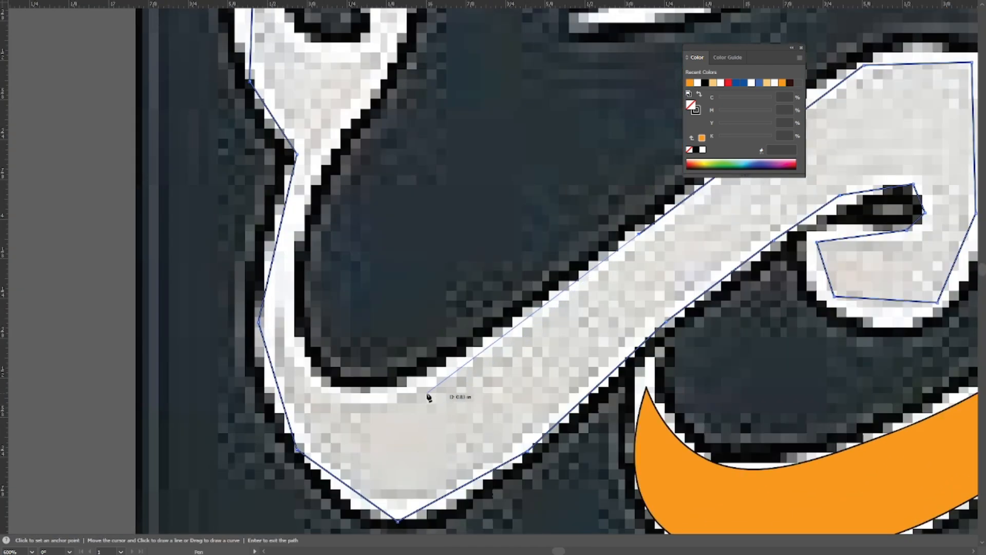
left_click(446, 367)
left_click(314, 377)
Continue the path up the stem's inner edge, past the narrow neck and along the fork's right side.
left_click_drag(307, 312, 330, 371)
left_click(319, 327)
mouse_move(368, 302)
left_mouse_down()
mouse_move(377, 336)
mouse_move(346, 429)
left_mouse_up()
left_click(340, 324)
left_click(400, 218)
left_click_drag(432, 157, 432, 197)
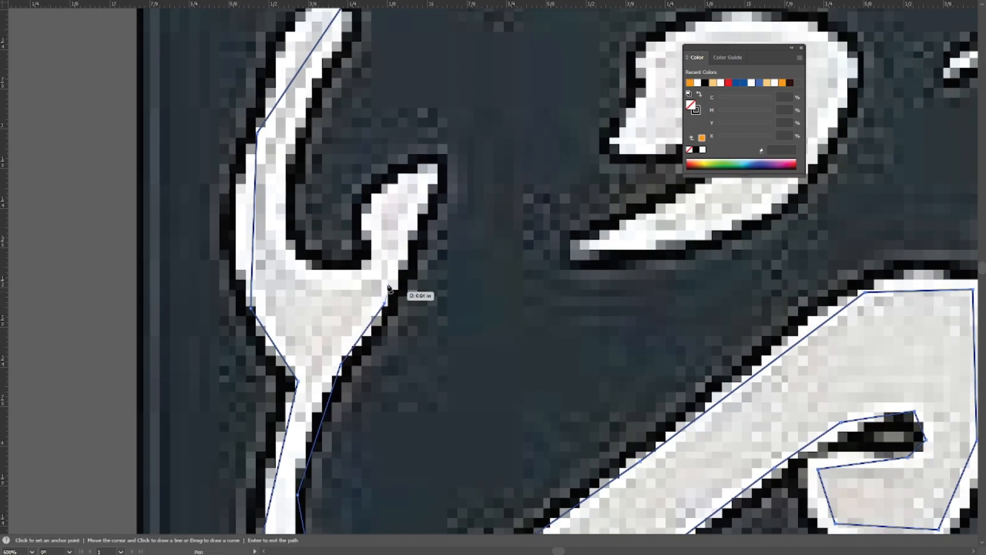
Trace the short prong, the notch between the prongs and the tall prong's inner edge, closing the path at its starting tip.
left_click(435, 170)
left_click(377, 191)
left_click(373, 266)
left_click(306, 266)
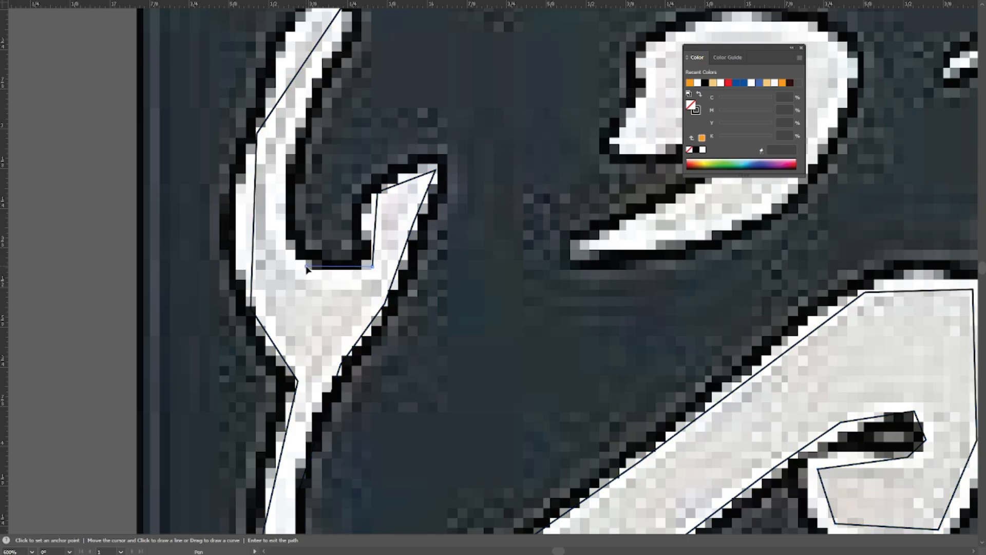
left_click_drag(305, 266, 323, 350)
left_click(303, 242)
left_click(362, 85)
With the Curvature tool, reposition and round the tall prong's tip and curve its outer edge.
key("shift+grave")
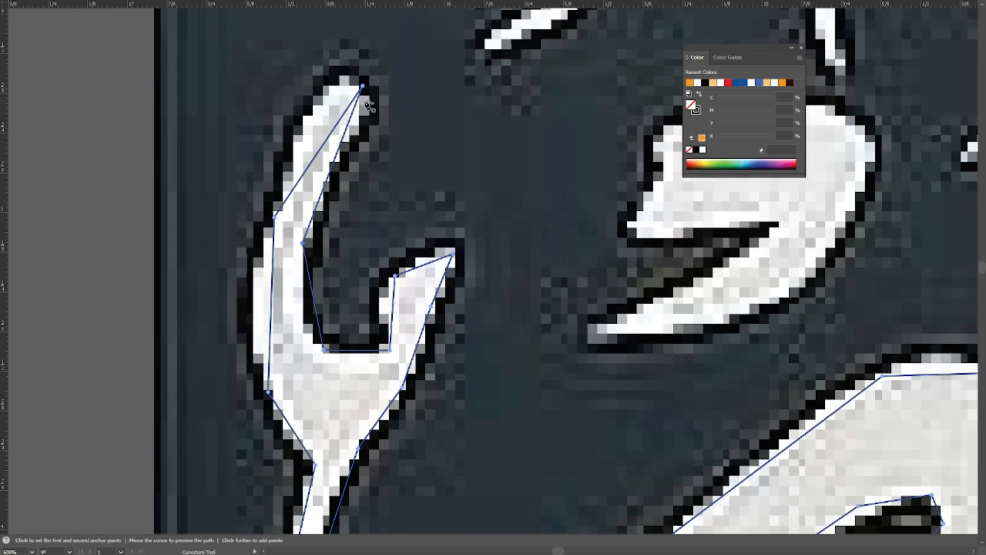
left_click_drag(363, 86, 353, 90)
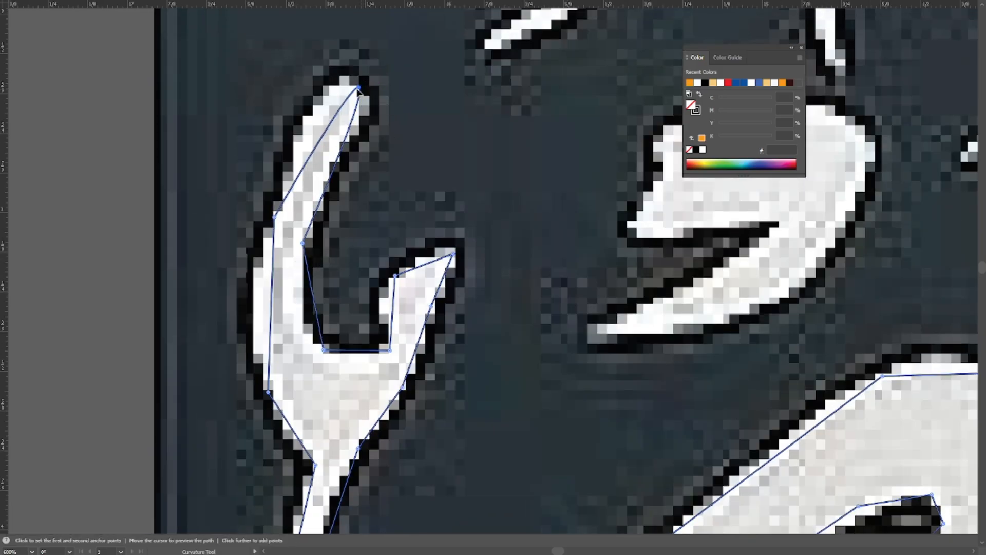
double_click(275, 217)
scroll(268, 394, "down", 6)
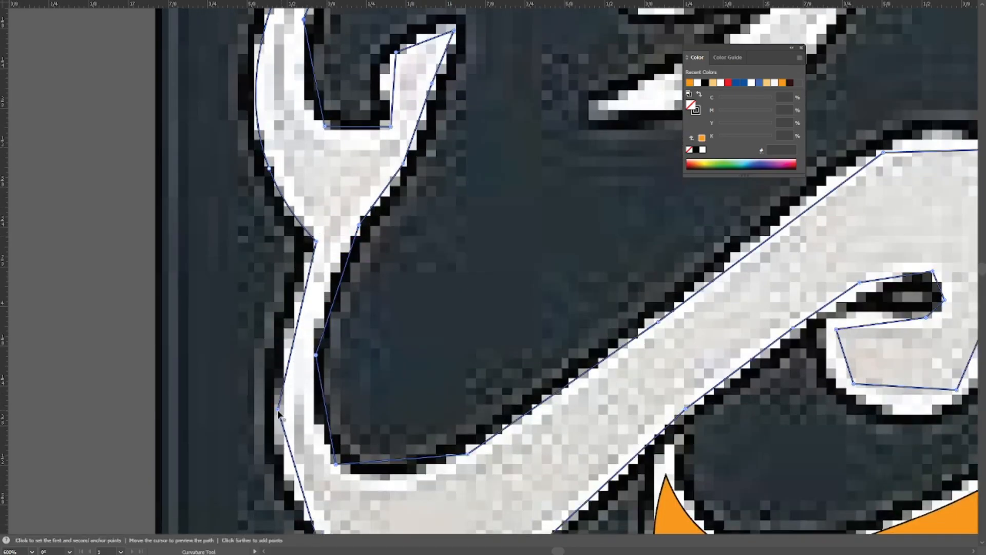
scroll(351, 339, "left", 1)
Smooth the points around the letter's bottom bend and nudge the lowest point up to match the image.
double_click(351, 335)
double_click(452, 405)
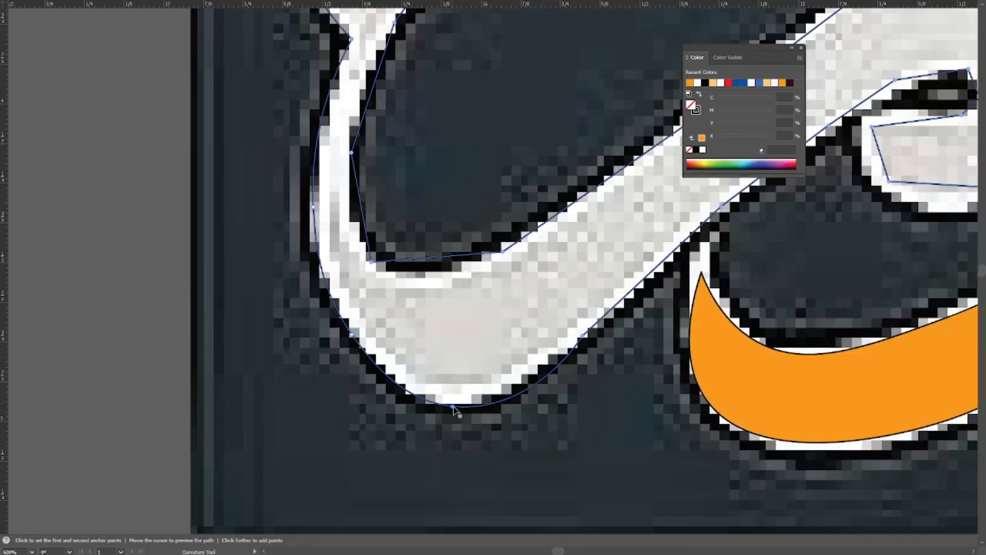
left_click_drag(452, 405, 450, 401)
double_click(582, 337)
left_click_drag(706, 205, 362, 307)
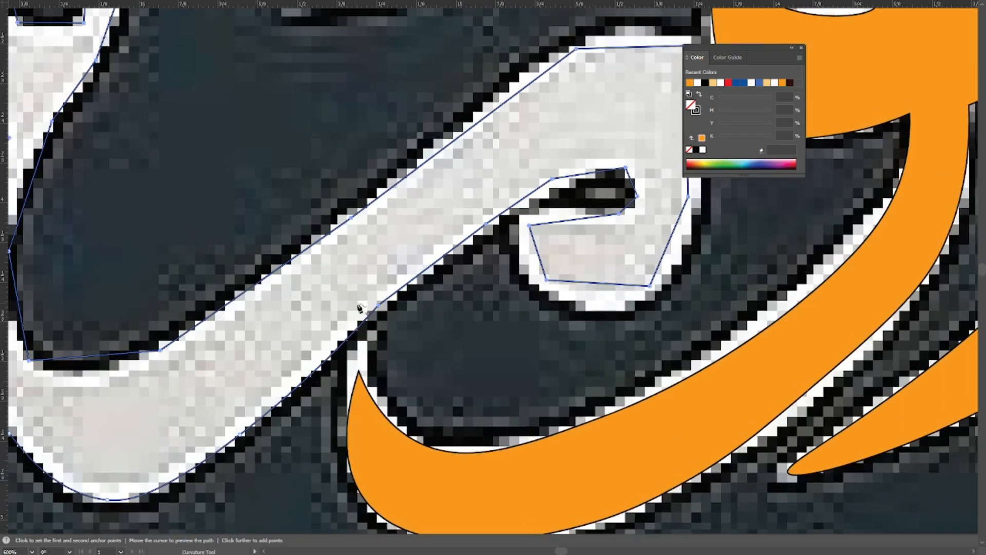
Smooth the diagonal stroke's lower edge and the points around the small opening inside the hook.
double_click(378, 309)
left_click_drag(491, 225, 395, 282)
double_click(456, 240)
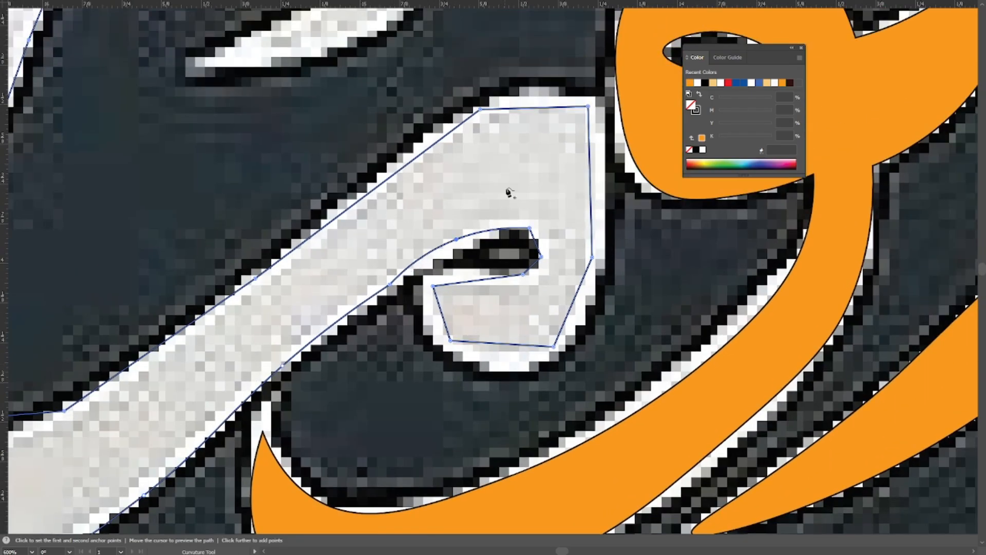
double_click(433, 286)
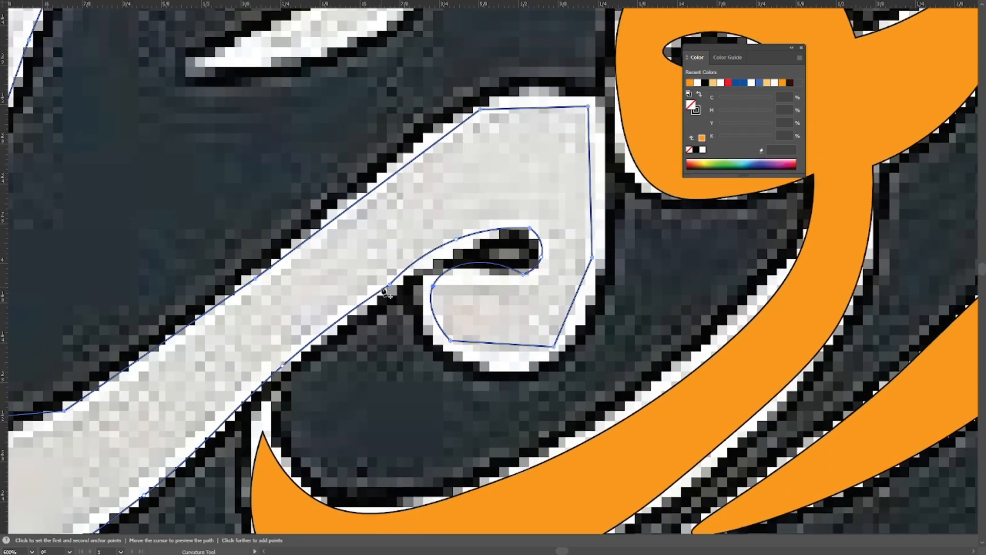
double_click(524, 275)
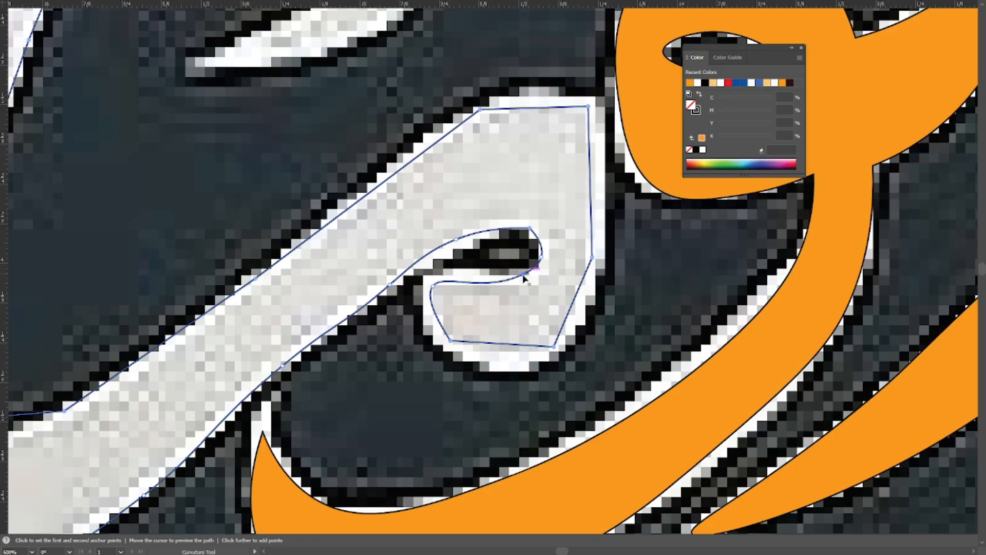
Smooth the hook's rounded underside and the head's right side and top, shifting the top-left point slightly.
double_click(450, 341)
double_click(553, 347)
double_click(591, 259)
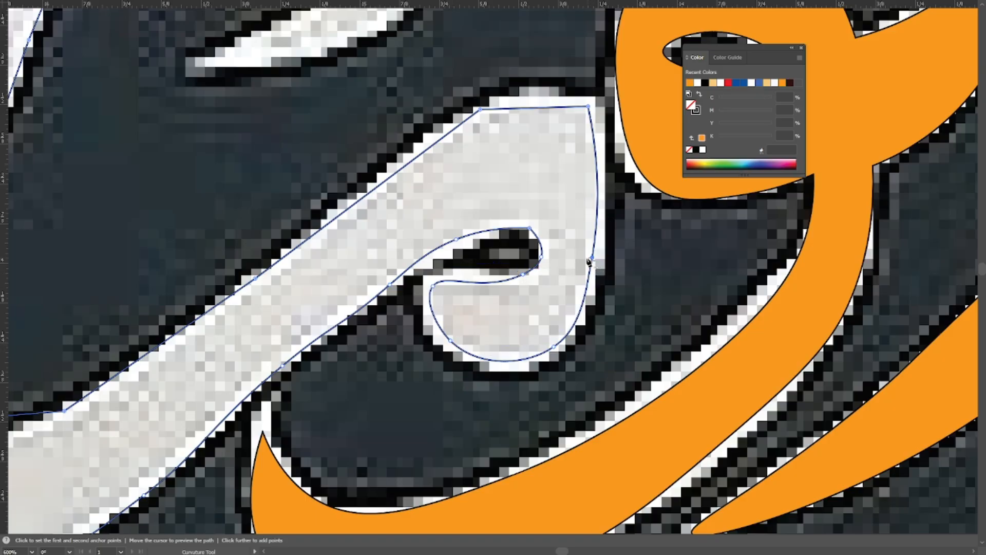
double_click(481, 110)
double_click(588, 106)
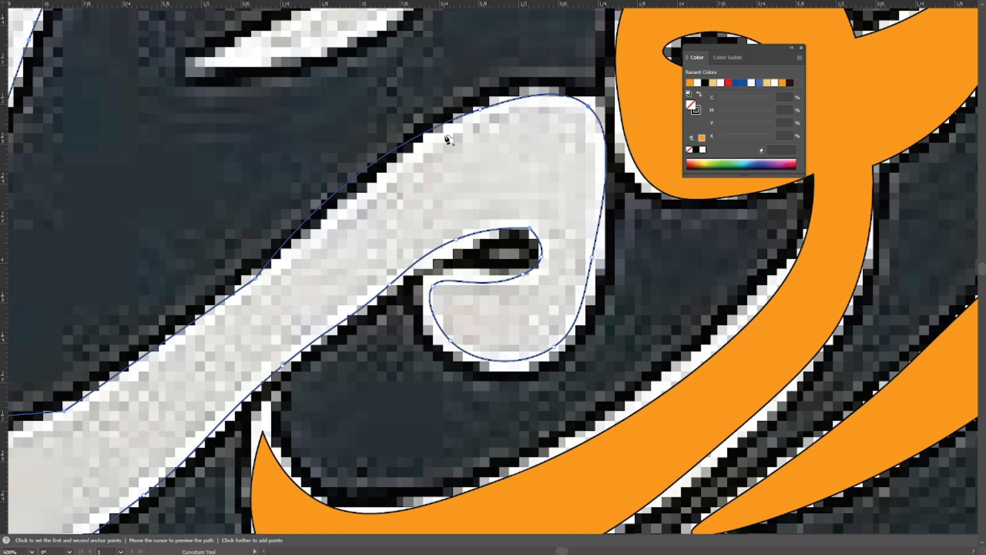
mouse_move(480, 110)
left_mouse_down()
mouse_move(499, 110)
mouse_move(487, 110)
left_mouse_up()
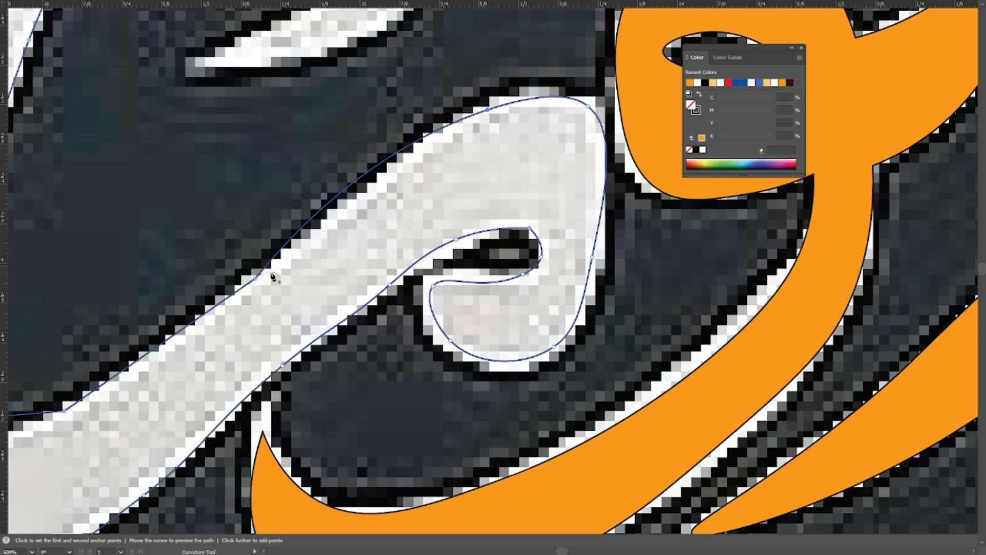
Smooth the diagonal stroke's upper edge, the inner corner of the bottom bend and the stem's inner edge.
double_click(255, 278)
left_click_drag(256, 278, 509, 284)
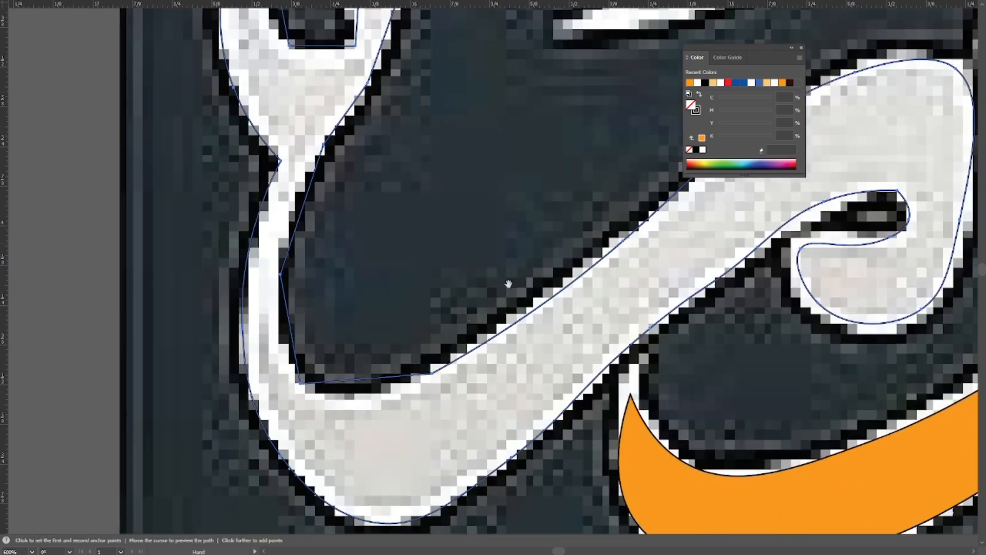
double_click(431, 373)
double_click(300, 384)
left_click_drag(288, 267, 331, 344)
double_click(324, 352)
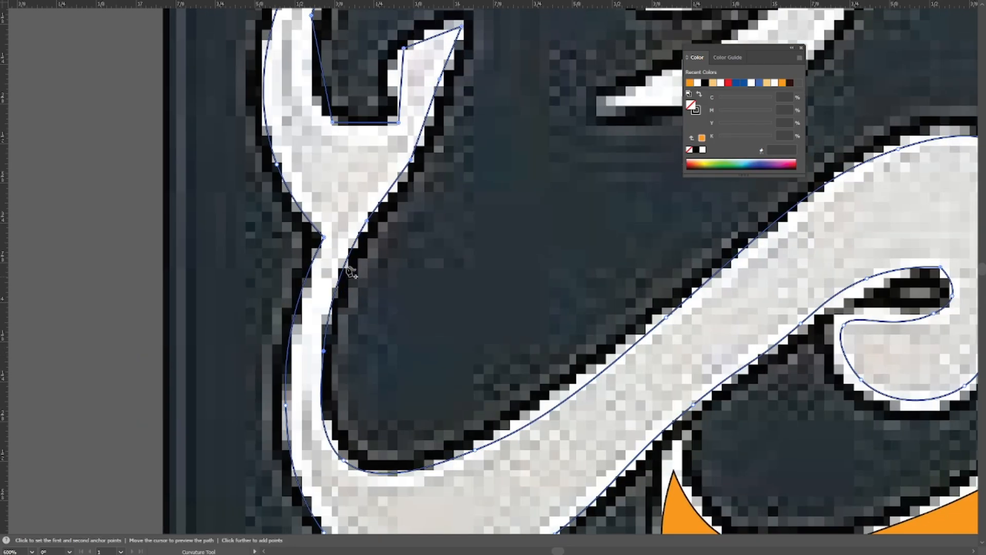
Curve the fork's right edge, round the short prong and smooth the notch between the two prongs.
left_click_drag(368, 222, 363, 354)
double_click(408, 293)
left_click_drag(407, 293, 424, 352)
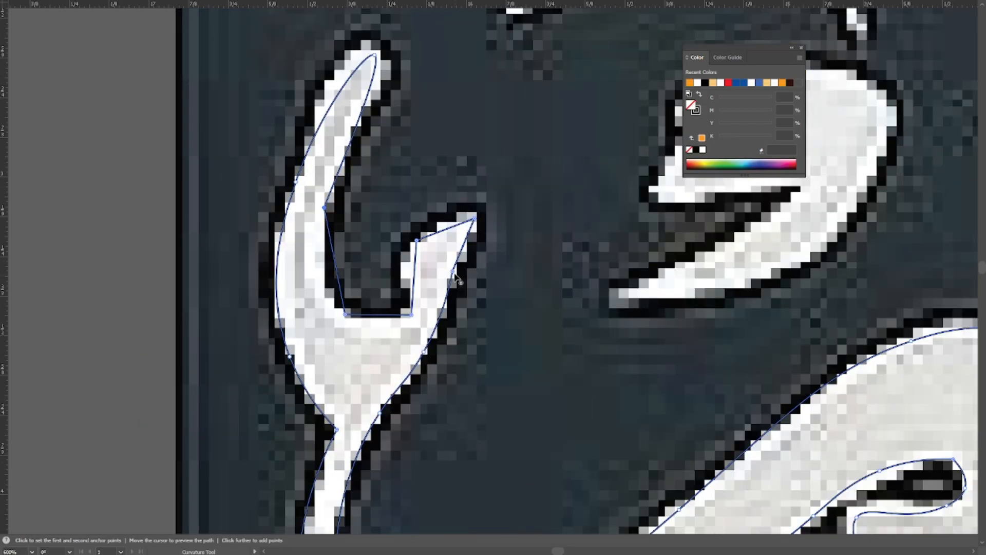
double_click(452, 272)
double_click(417, 241)
double_click(475, 219)
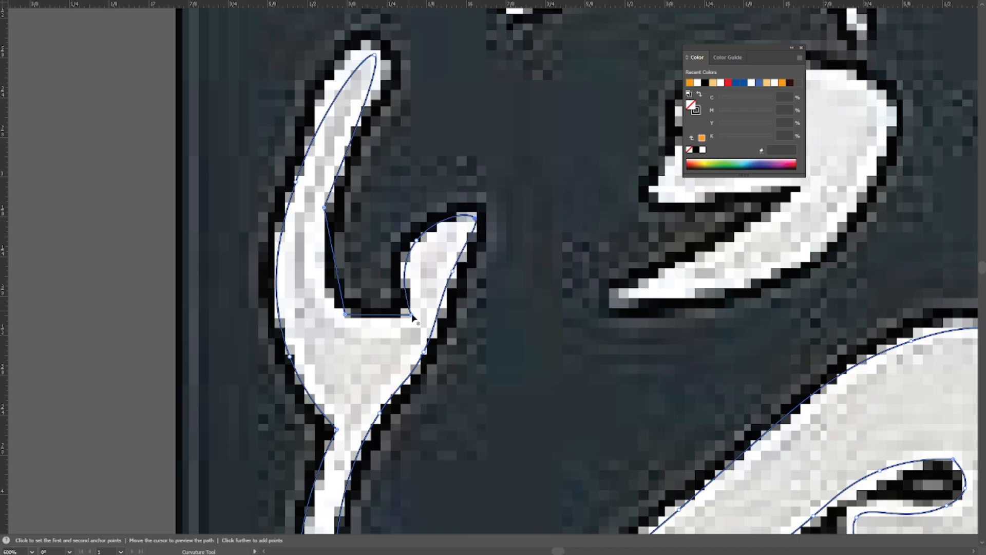
left_click_drag(420, 244, 489, 242)
double_click(411, 313)
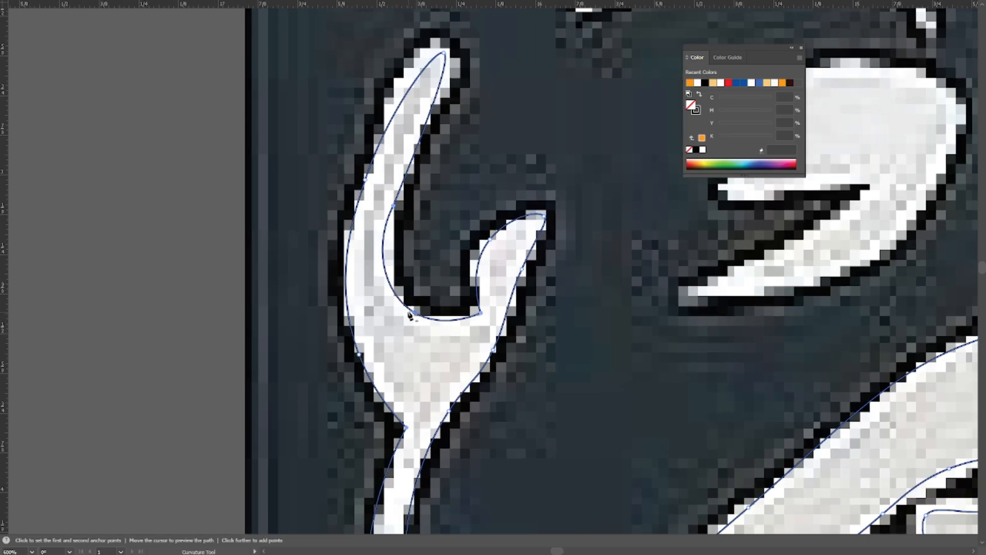
Smooth the tall prong's inner edge and reposition the points near its tip to follow the image.
left_click(393, 206)
left_click_drag(445, 54, 433, 153)
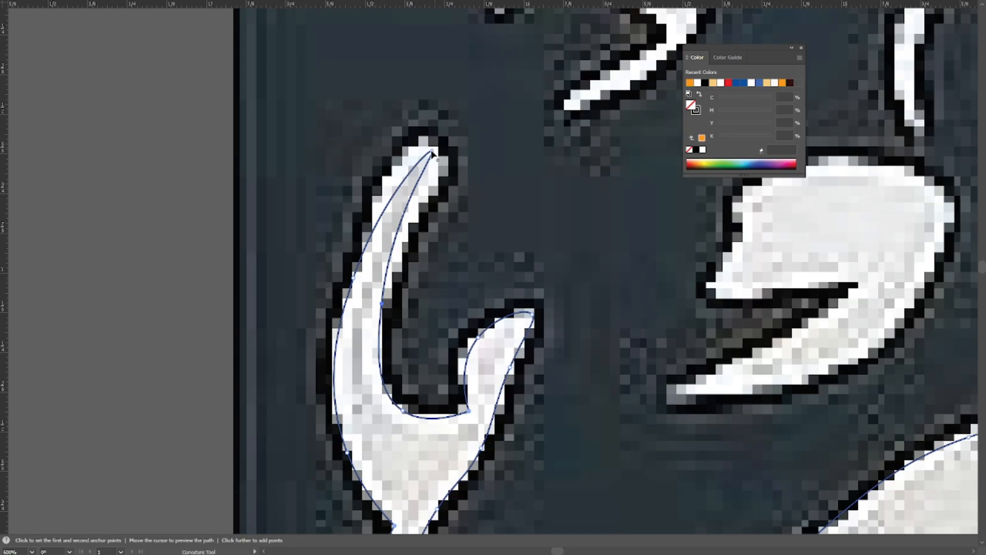
left_click_drag(410, 201, 406, 171)
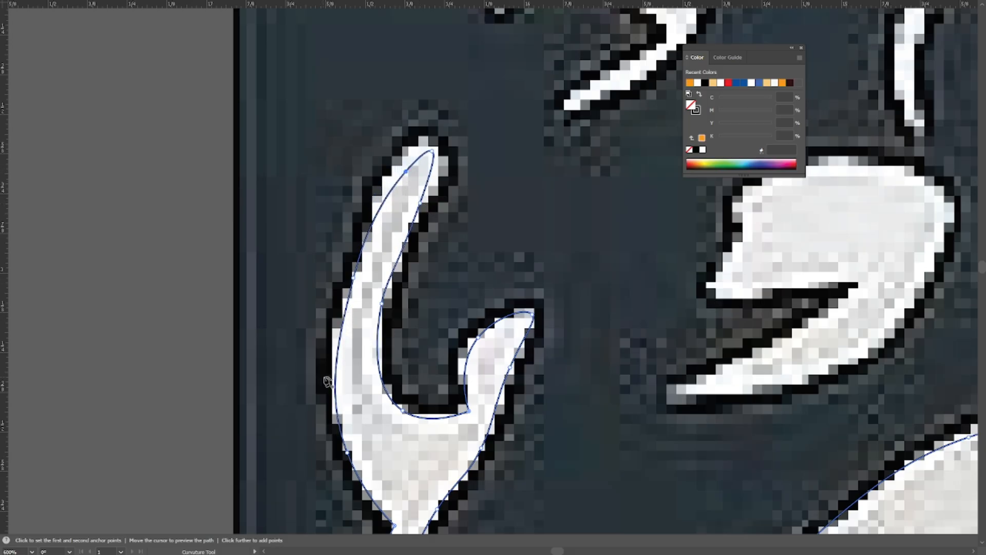
left_click_drag(387, 349, 348, 324)
Switch to outline view, adjust points on the letter path with Direct Selection, deselect it and return to preview.
key("ctrl+y")
scroll(432, 320, "down", 1)
left_click_drag(482, 238, 497, 254)
left_click_drag(491, 519, 319, 439)
key("ctrl+y")
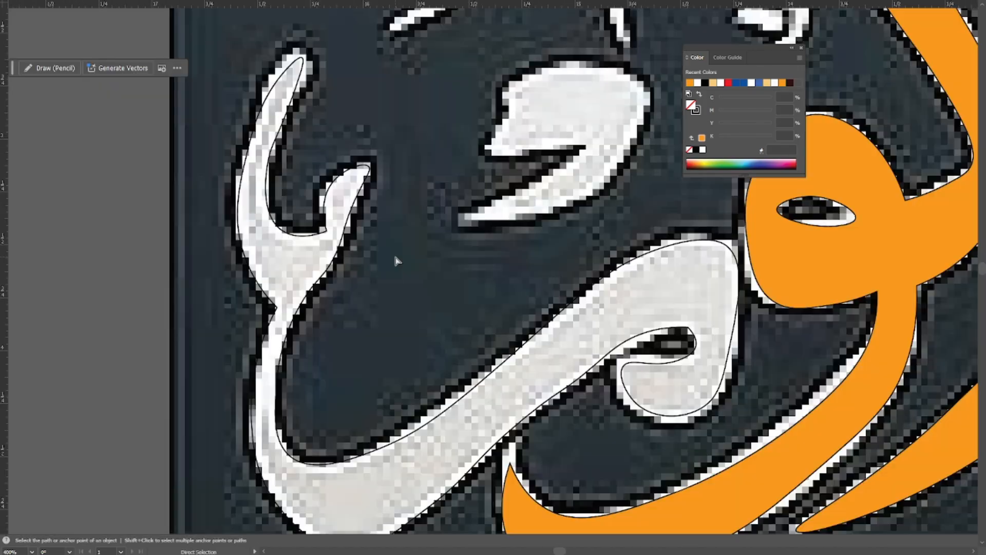
Start a Pen path at the pointed tail of the detached mark above the diagonal stroke and trace its right edge to the top.
left_click_drag(463, 262, 422, 421)
scroll(487, 339, "down", 2)
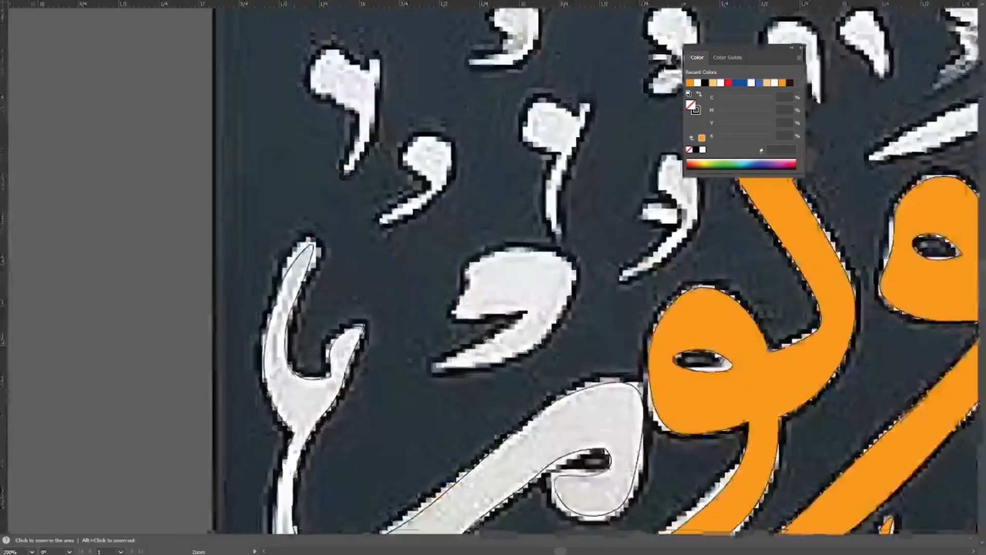
scroll(487, 339, "up", 2)
key("p")
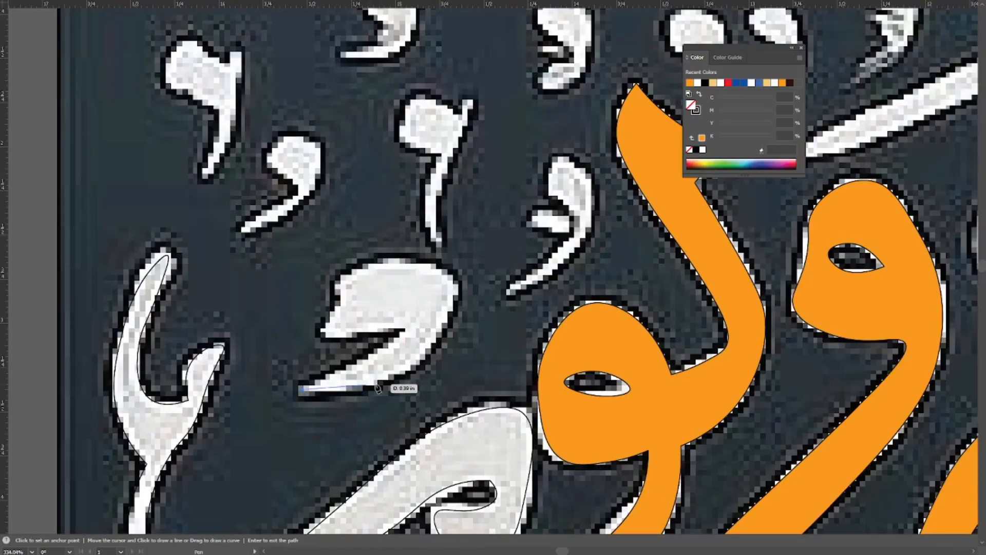
left_click(409, 371)
left_click(456, 284)
key("space")
left_click_drag(417, 258, 460, 292)
left_click(459, 297)
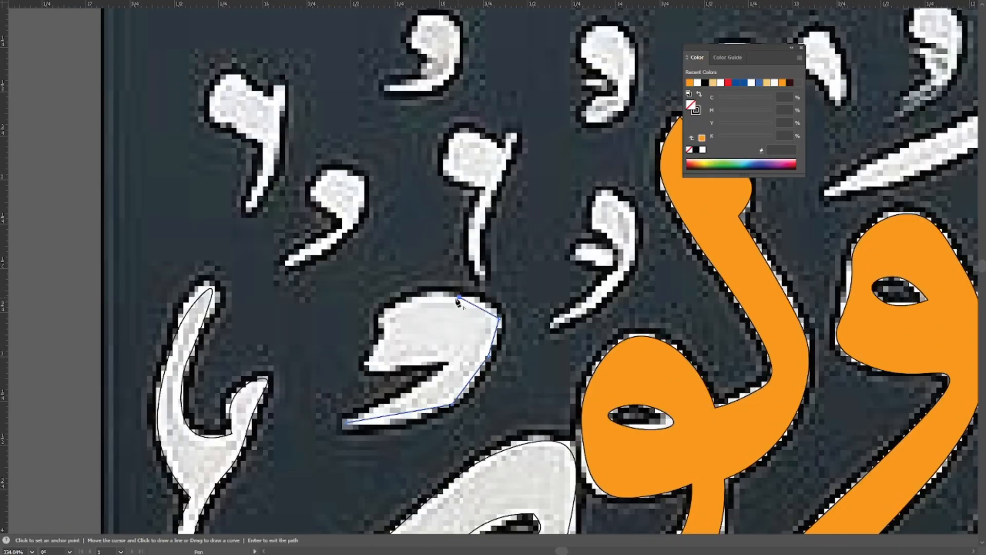
Continue the Pen path over the mark's top, down its left edge and around the notch, and close it at the tail.
left_click(396, 307)
left_click(384, 337)
left_click(366, 366)
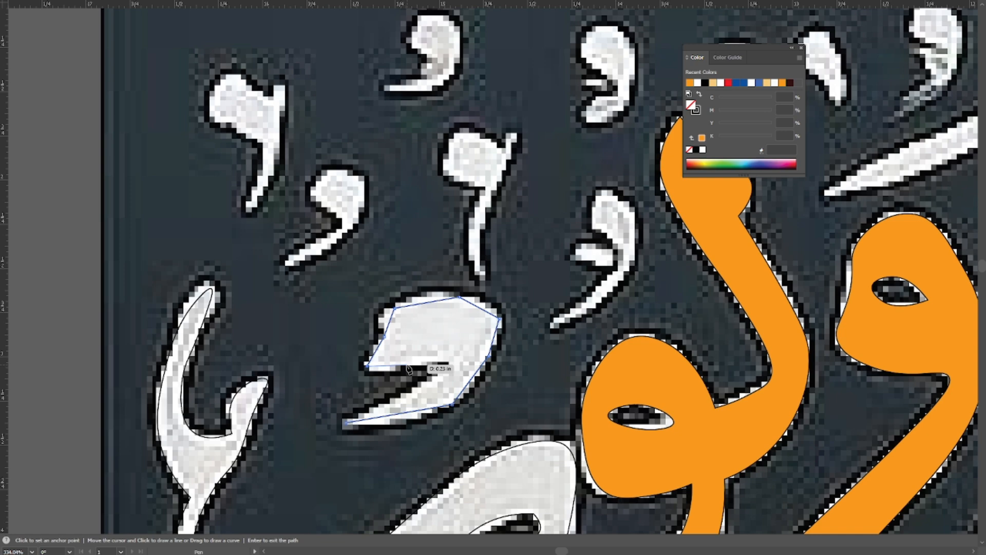
left_click(414, 394)
left_click(347, 423)
Curve the mark's outer right edge and rounded top with the Curvature tool to follow the image.
key("shift+grave")
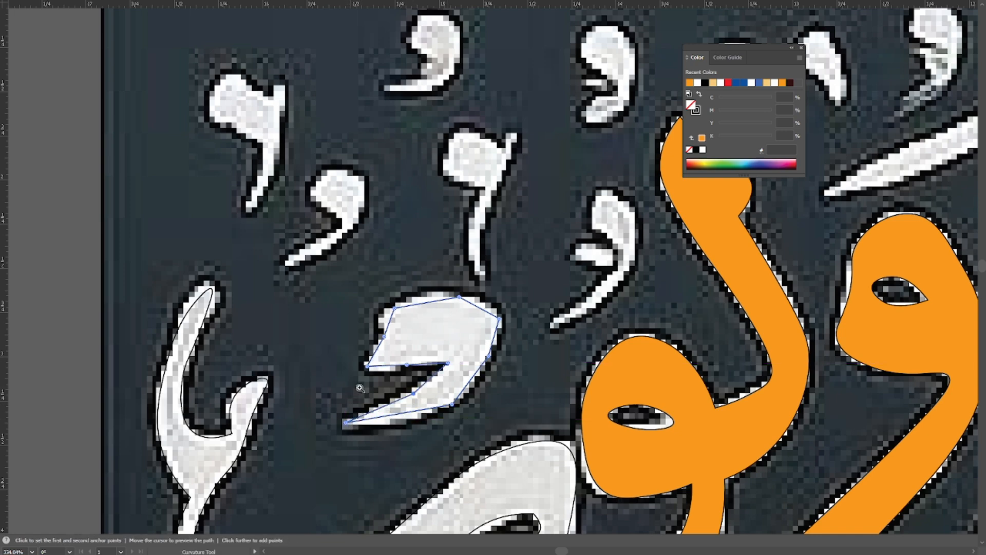
left_click(364, 388, "ctrl")
left_click(591, 252, "ctrl")
left_click_drag(593, 250, 440, 378)
double_click(395, 455)
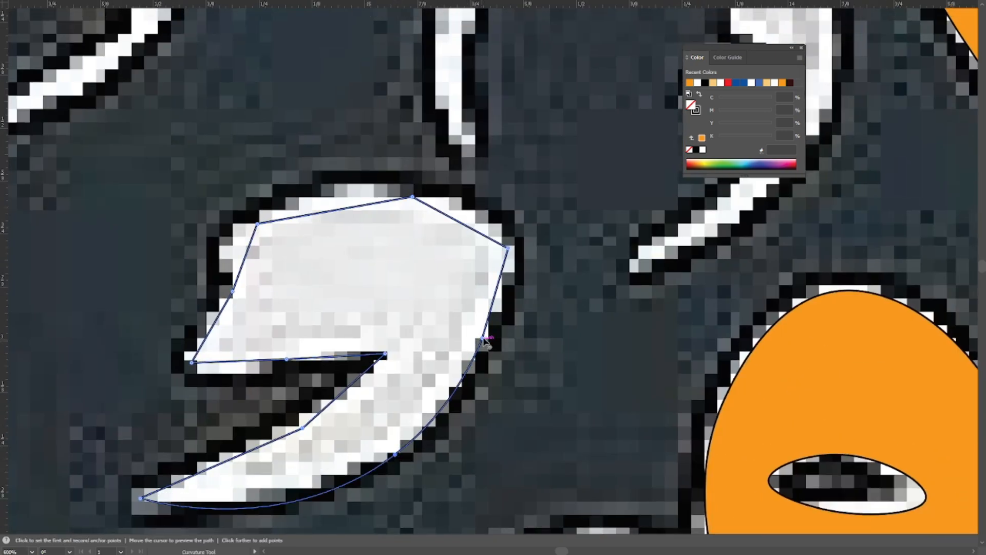
double_click(483, 338)
double_click(507, 248)
double_click(414, 198)
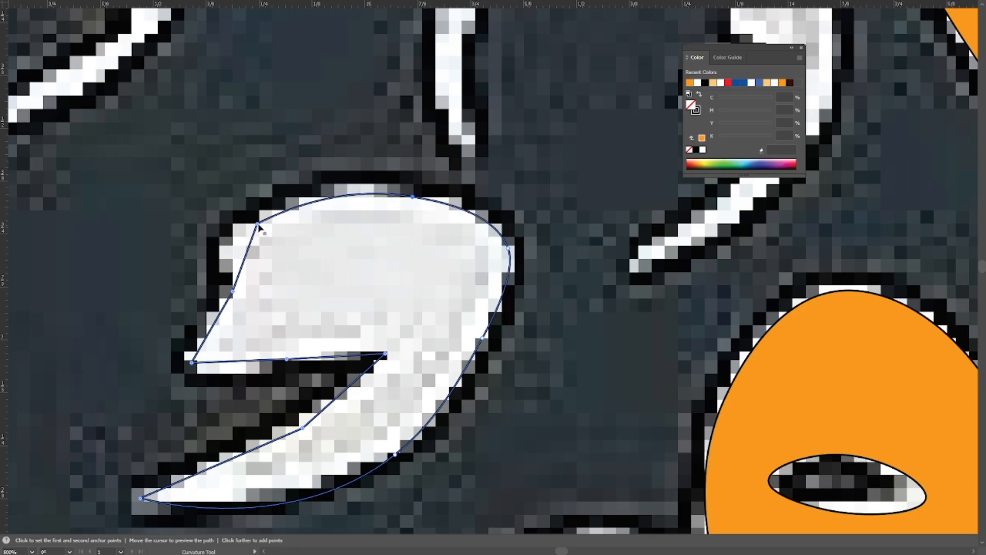
Curve the mark's left shoulder, shift its point down, smooth the tail's inner edge and round the lower-left corner.
double_click(257, 224)
left_click_drag(257, 224, 248, 247)
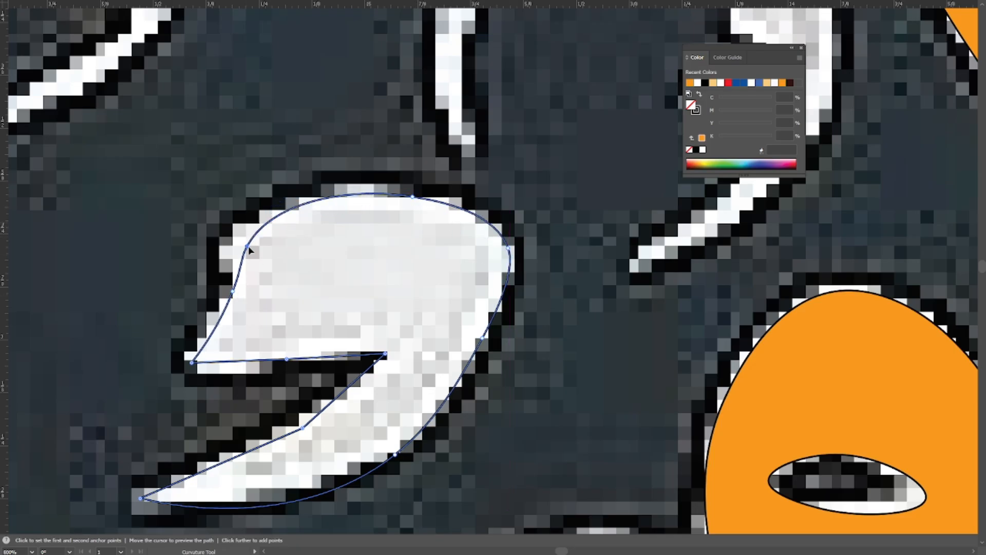
double_click(303, 428)
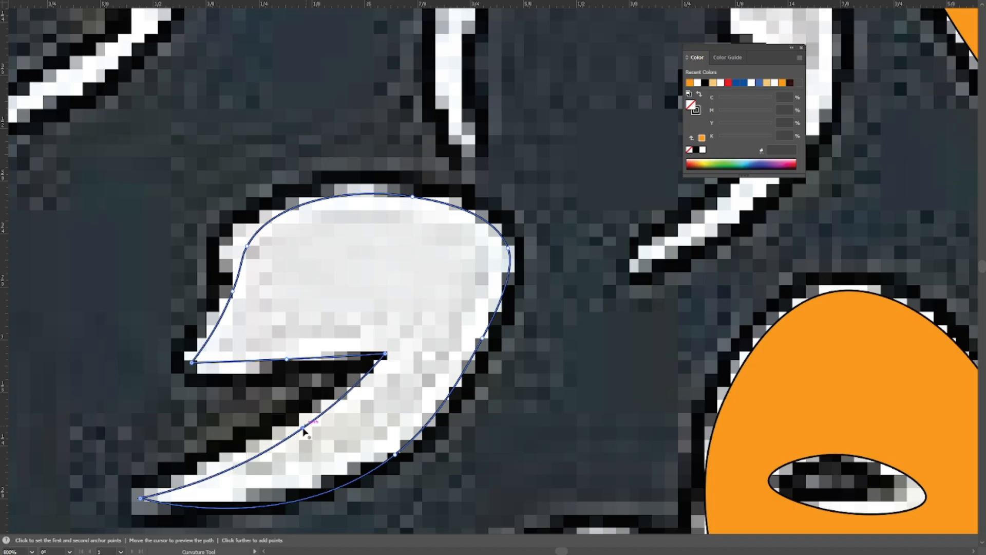
double_click(191, 362)
Deselect the mark, check its contour in outline view and return to preview.
scroll(312, 380, "down", 1)
left_click_drag(451, 427, 638, 269)
key("v")
left_click(639, 269)
key("ctrl+y")
key("a")
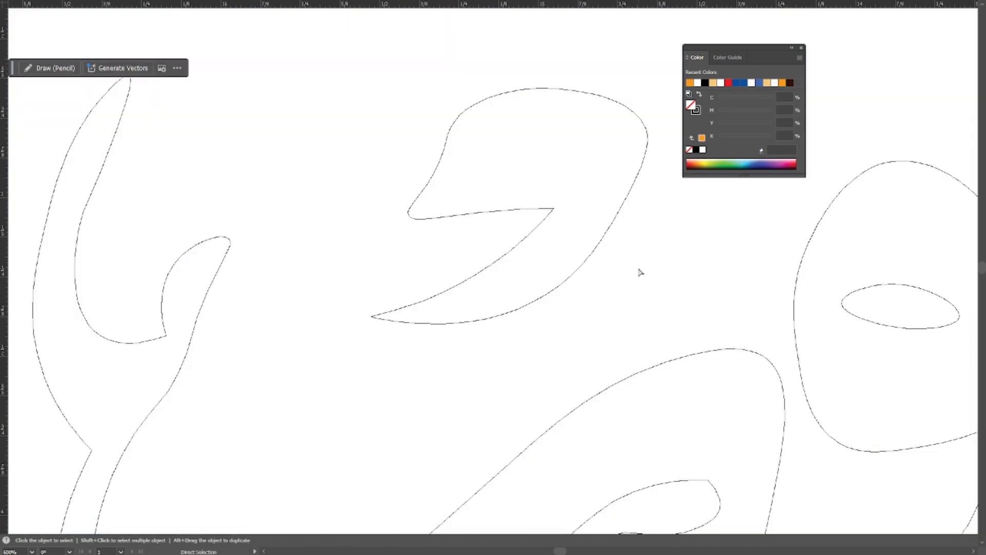
key("ctrl+y")
Start a Pen path around the head of the small comma-shaped mark above the finished mark.
scroll(641, 273, "down", 2)
left_click_drag(554, 135, 329, 272)
scroll(329, 273, "up", 1)
left_click_drag(289, 230, 354, 284)
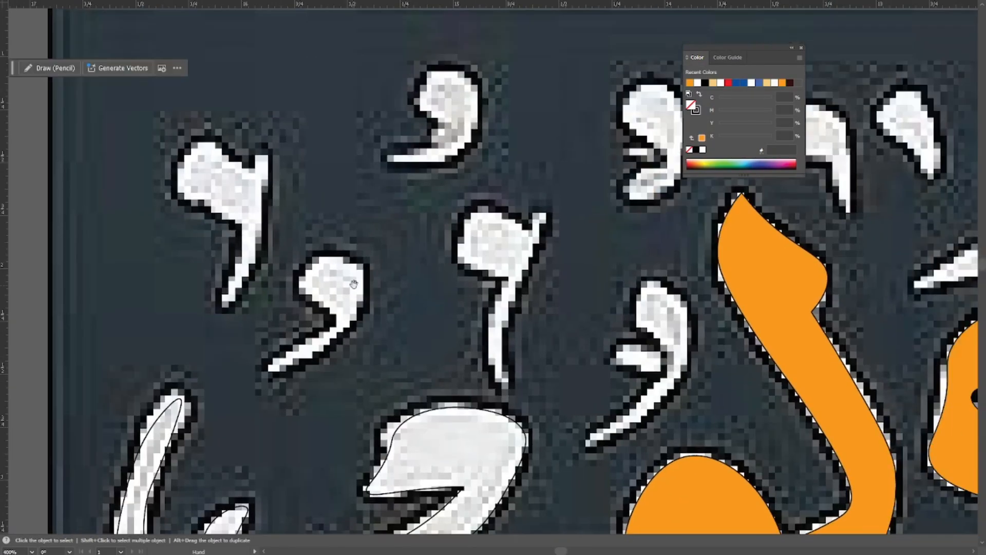
scroll(265, 341, "down", 3)
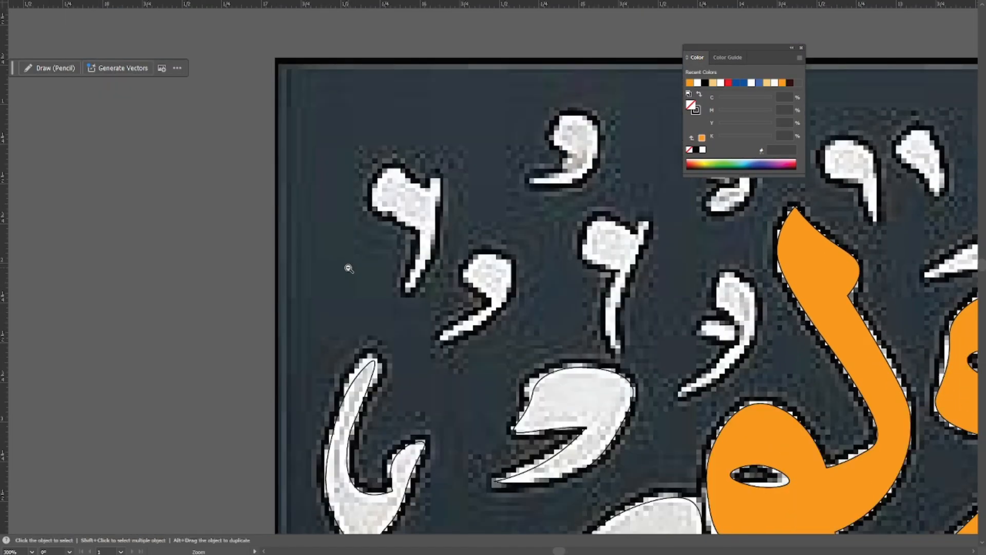
key("p")
scroll(393, 359, "up", 3)
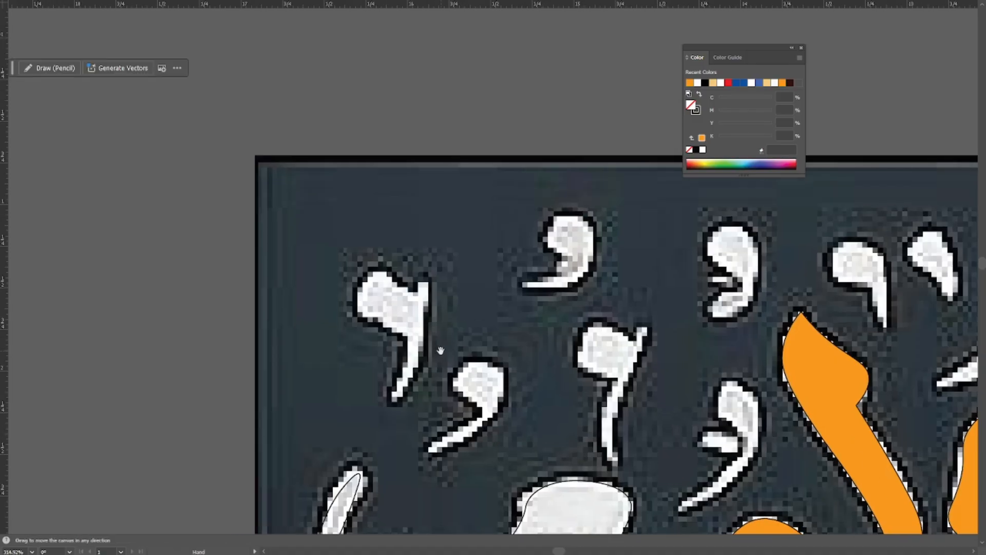
left_click(405, 381)
left_click(425, 370)
Trace the small comma's right edge, tail tip and inner edge up to the inner bend with the Pen tool.
key("ctrl+=")
scroll(425, 369, "down", 3)
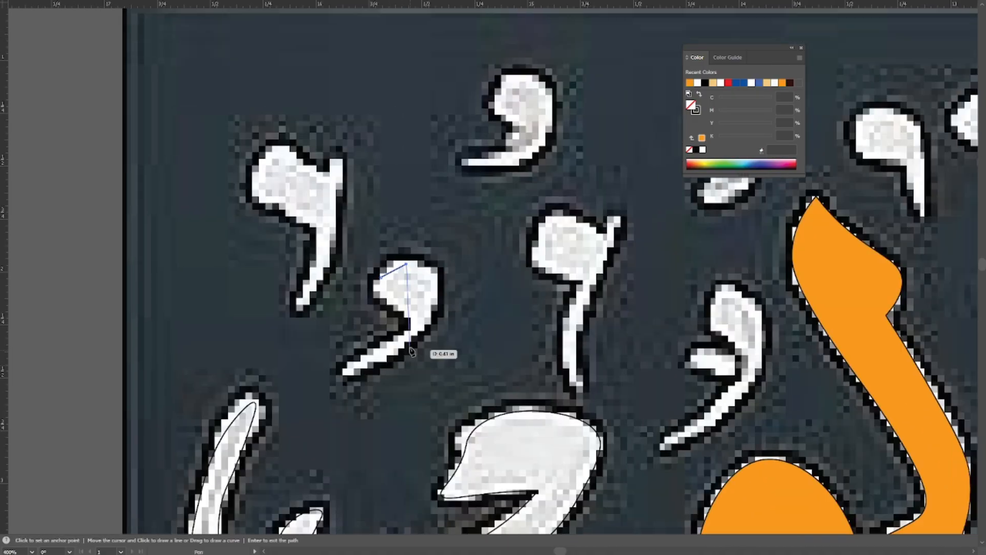
left_click(437, 286)
left_click(422, 333)
left_click(344, 375)
left_click(382, 344)
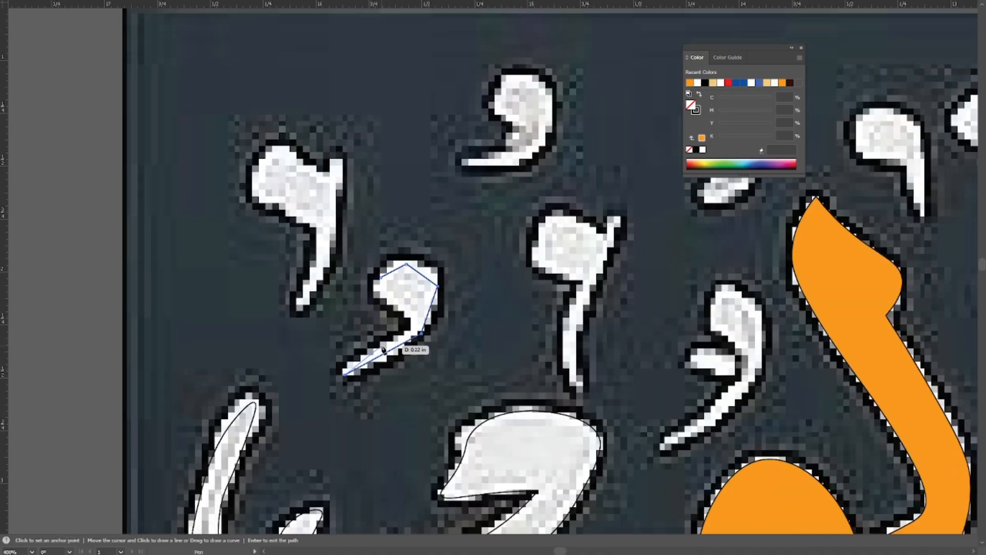
left_click(412, 320)
Curve the small comma's round head and tail edges with the Curvature tool, then deselect it.
key("shift+grave")
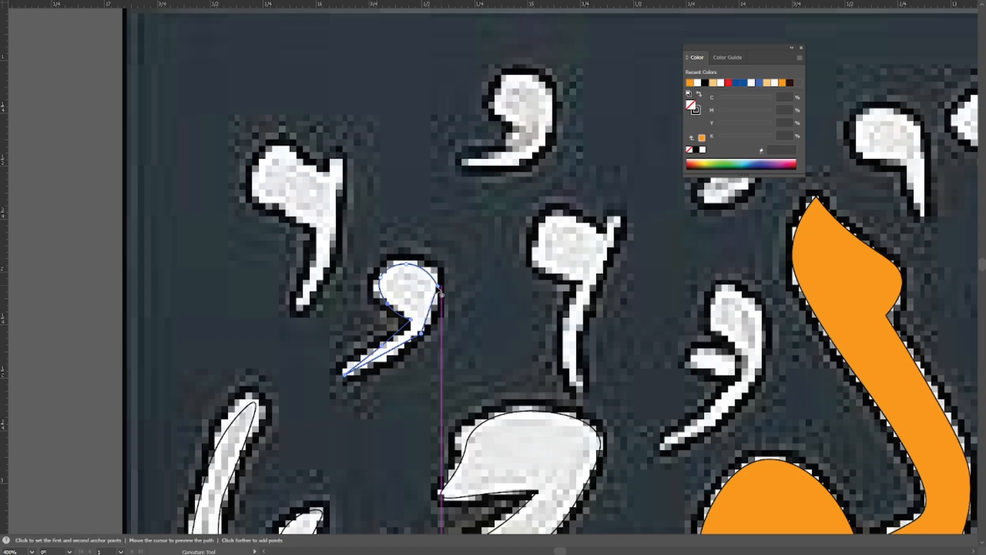
double_click(438, 288)
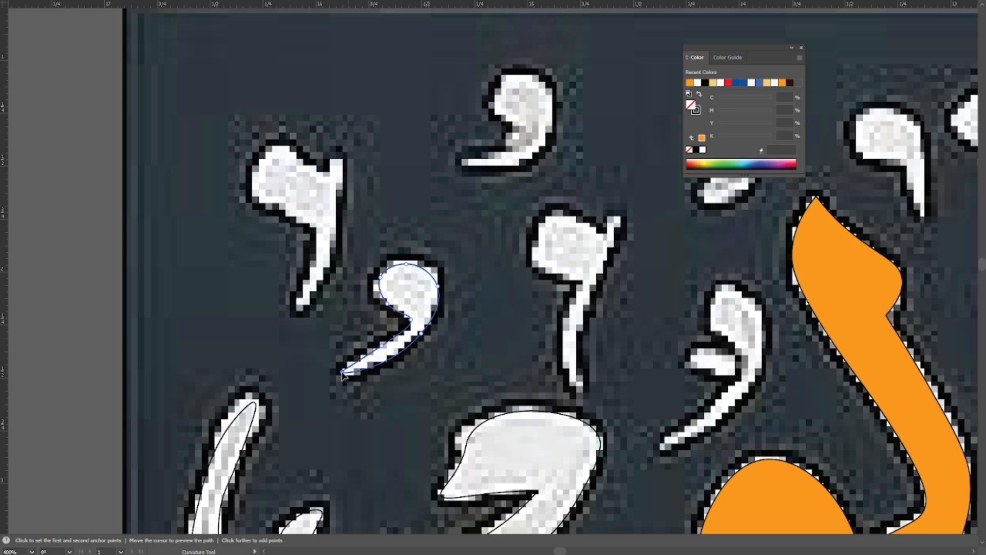
scroll(440, 288, "up", 1)
scroll(395, 353, "up", 1)
left_click_drag(464, 255, 384, 347)
key("v")
left_click(475, 149)
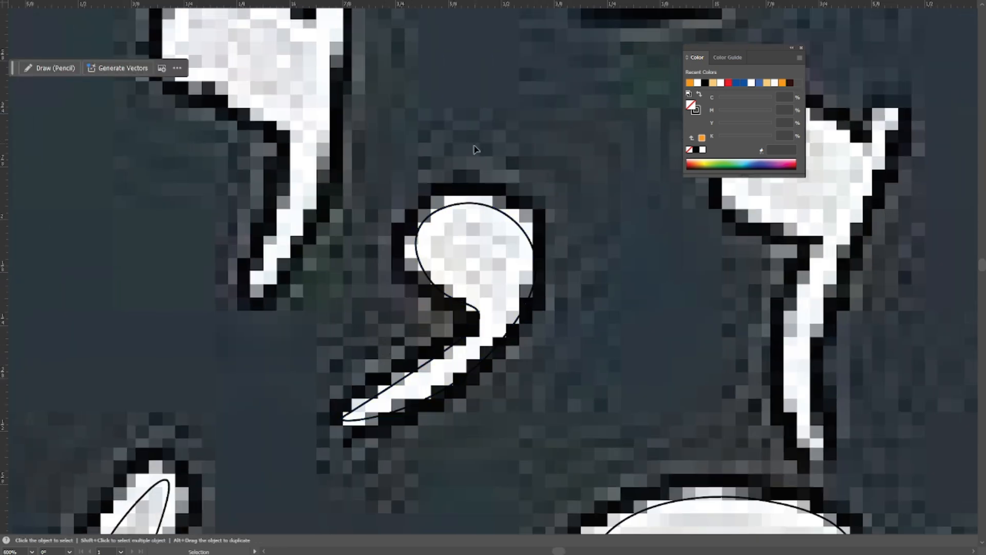
Trace the mark nearest the image's upper-left corner with a closed Pen path around its head and tapered tail.
key("ctrl+minus")
key("ctrl+minus")
left_click_drag(480, 149, 507, 273)
left_click_drag(451, 317, 493, 347)
key("p")
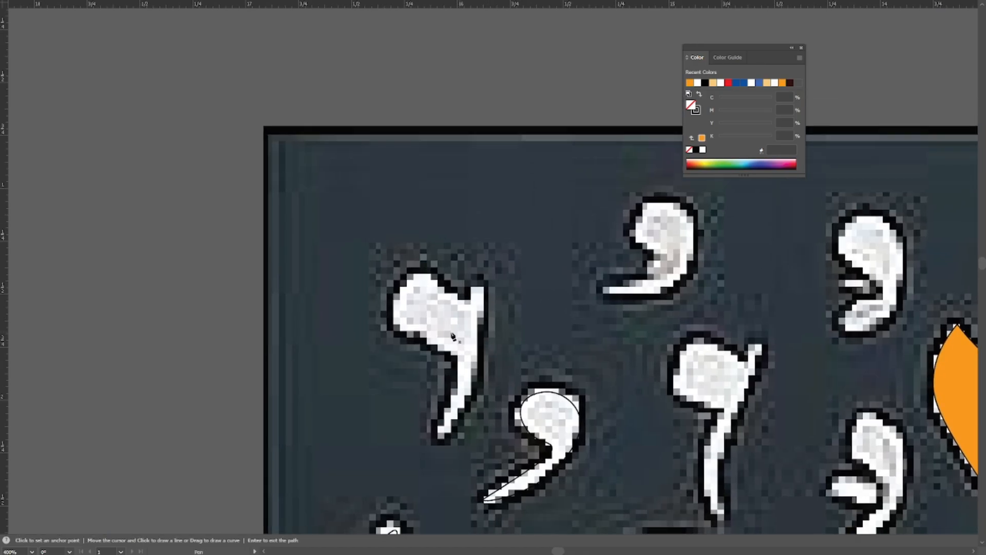
left_click(427, 275)
left_click(474, 311)
left_click(475, 378)
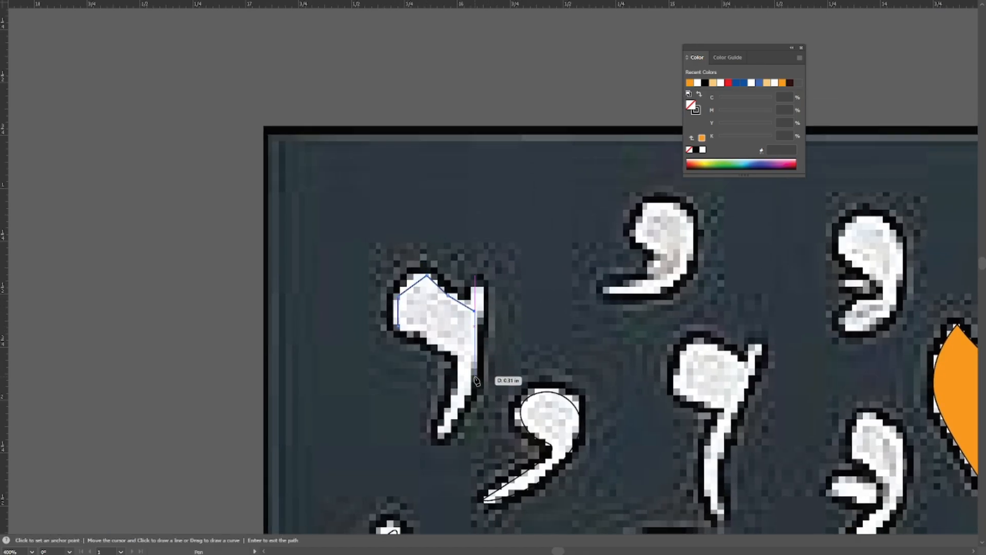
left_click(440, 436)
left_click(456, 374)
left_click(433, 346)
left_click(398, 326)
Smooth the upper-left mark's head and tail with the Curvature tool and refine the inner bend.
key("shift+grave")
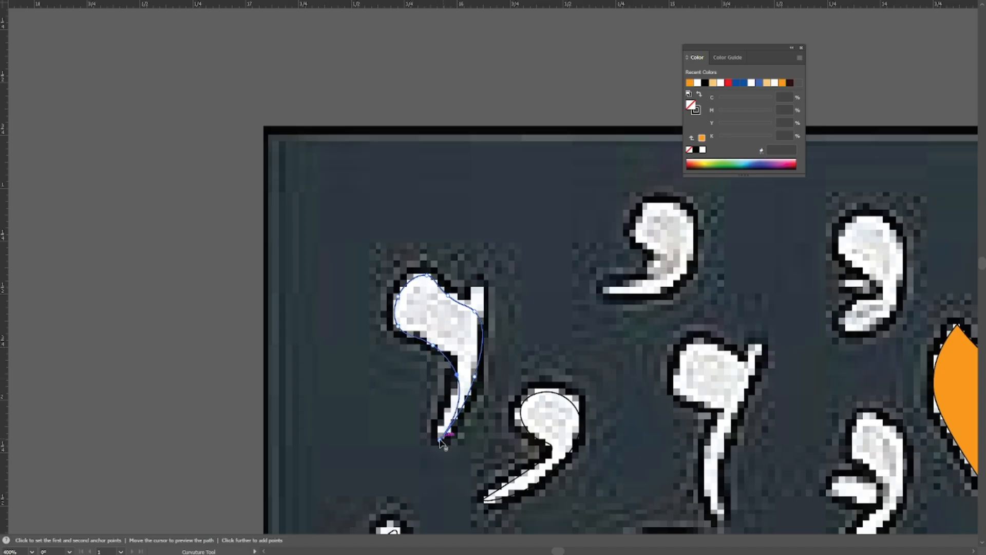
left_click_drag(456, 376, 443, 369)
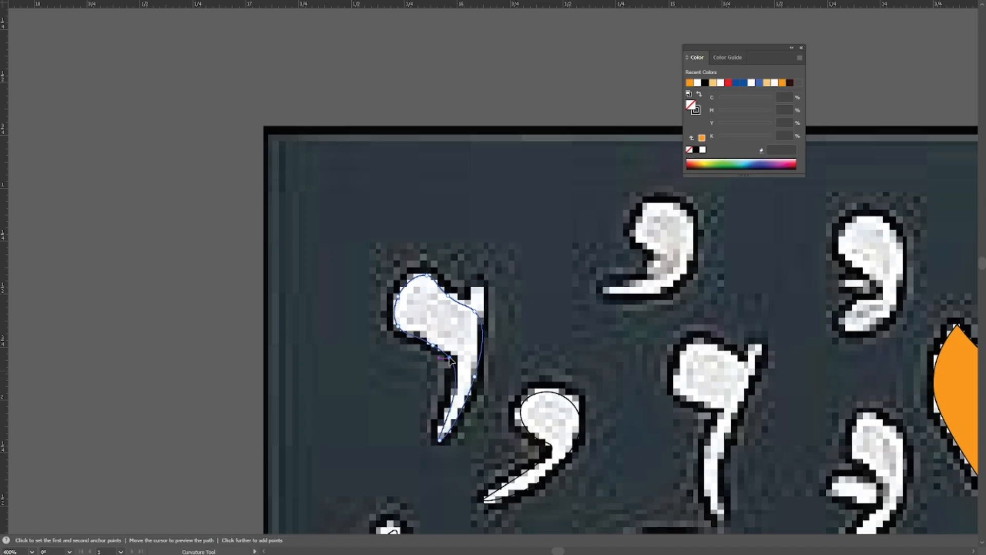
left_click_drag(442, 358, 406, 356)
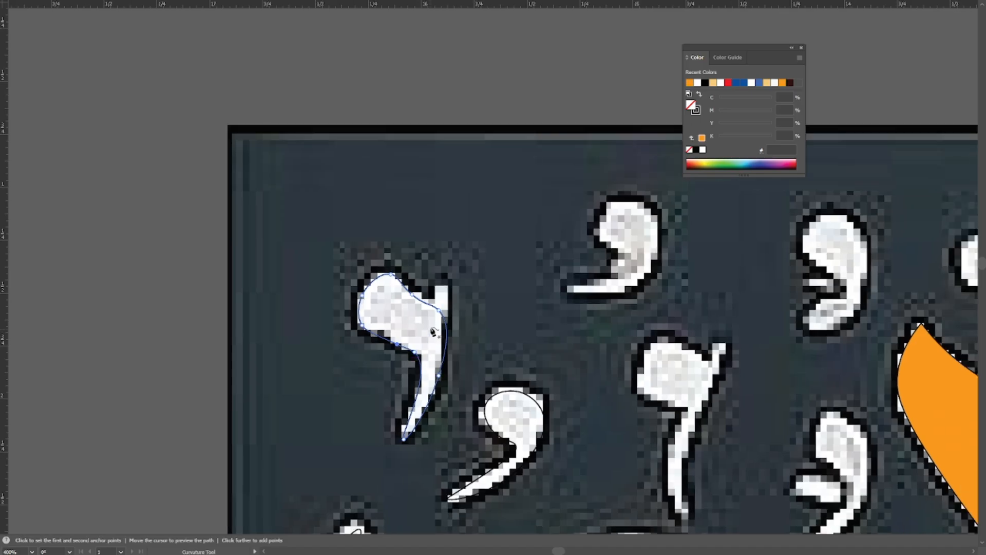
Inspect the upper-left mark's contour in outline view, return to preview and clear the selection.
key("ctrl+y")
left_click_drag(483, 317, 362, 361)
left_click(460, 352, "ctrl")
left_click(474, 343, "ctrl+alt")
key("ctrl+y")
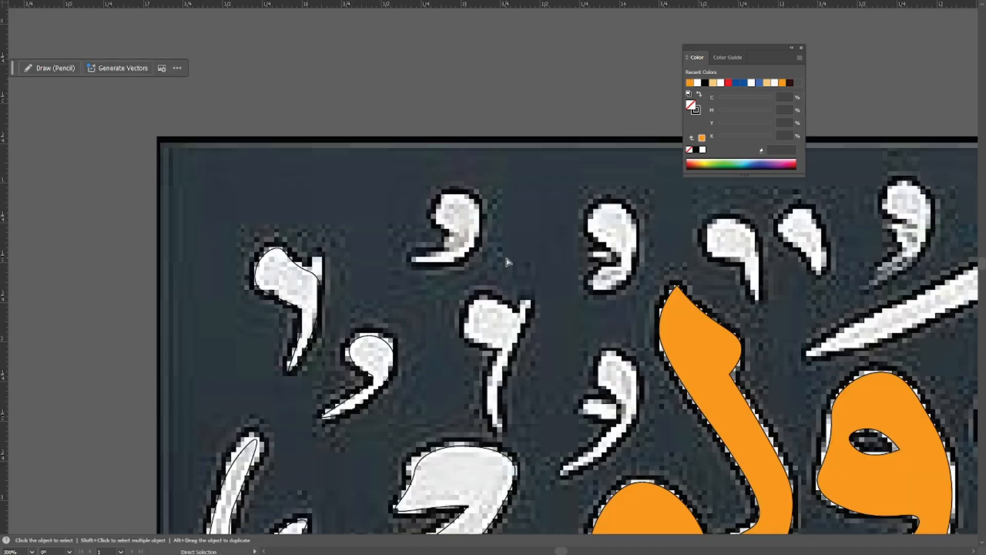
left_click(516, 263, "ctrl")
Trace the comma-shaped mark near the image's upper edge with a straight-sided Pen path.
left_click_drag(405, 290, 377, 329)
key("p")
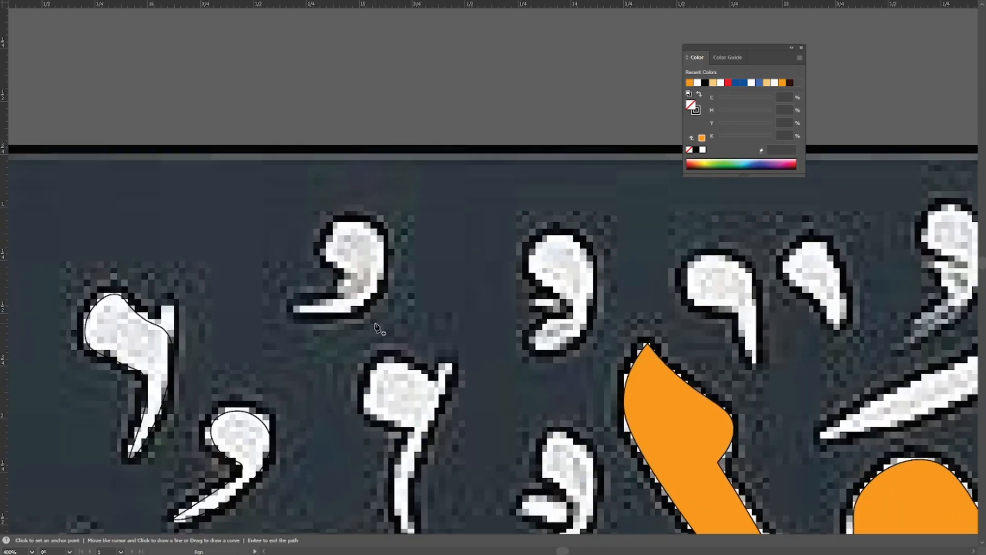
left_click(331, 259)
left_click(367, 298)
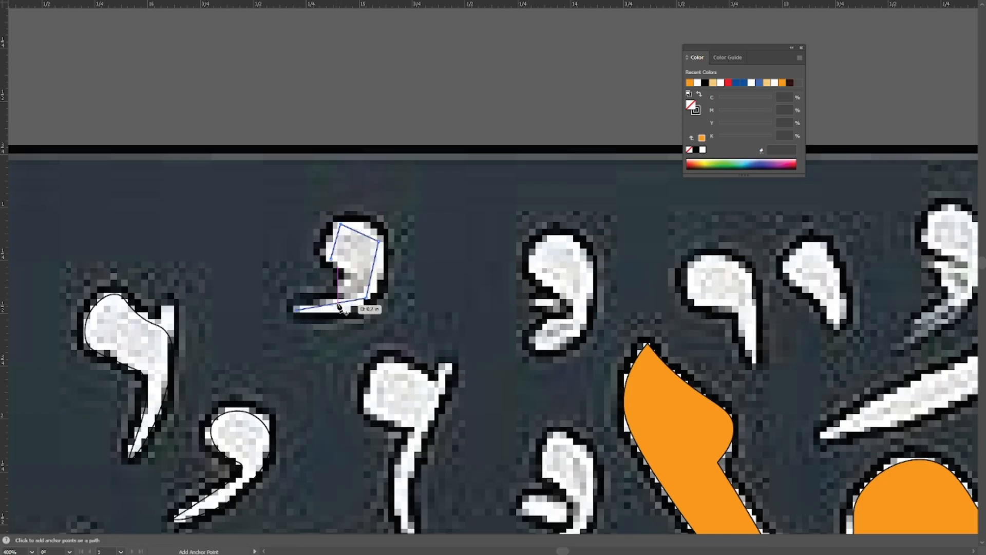
left_click(297, 310)
Curve the upper comma's outer edge, the tail's inner edge and the top of its head with the Curvature tool.
key("shift+grave")
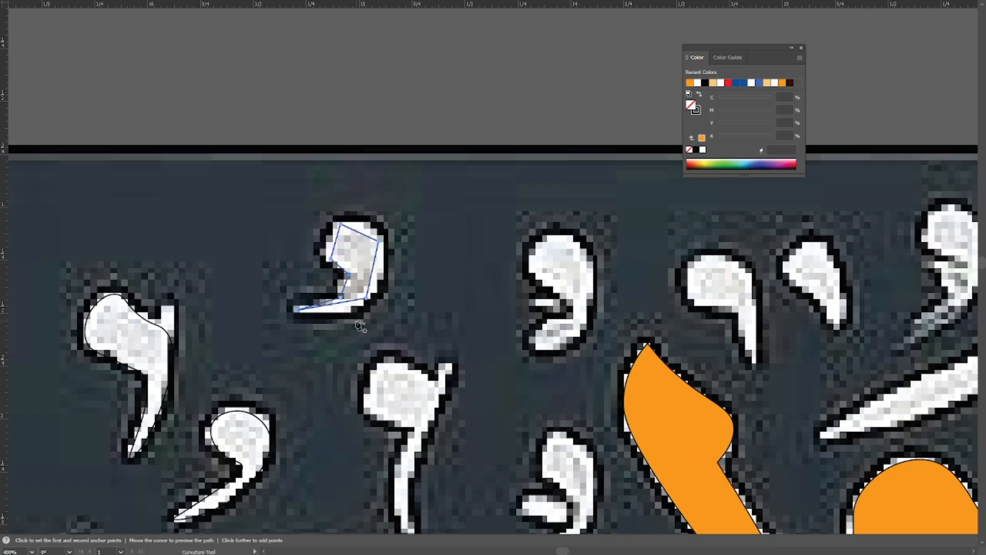
key("ctrl+plus")
double_click(363, 368)
double_click(381, 283)
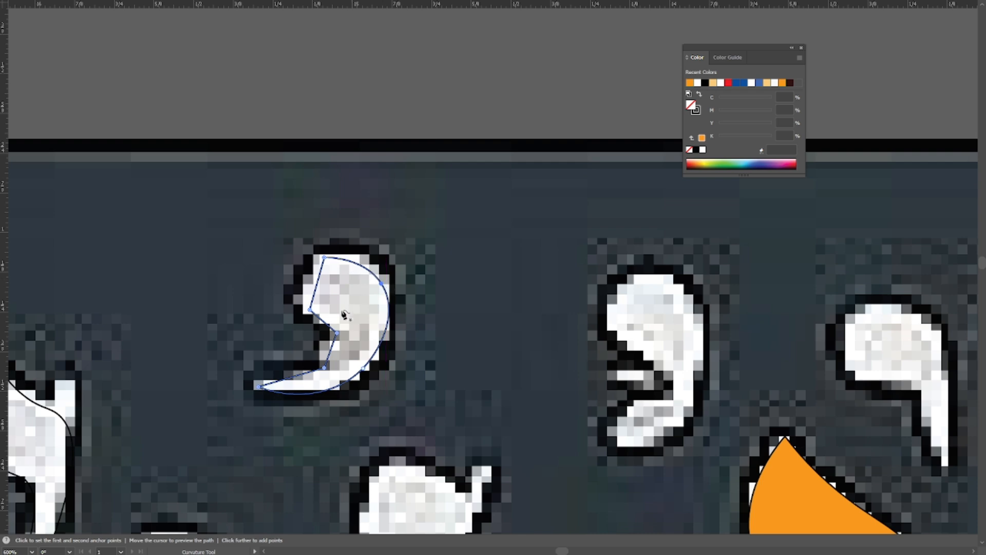
double_click(325, 367)
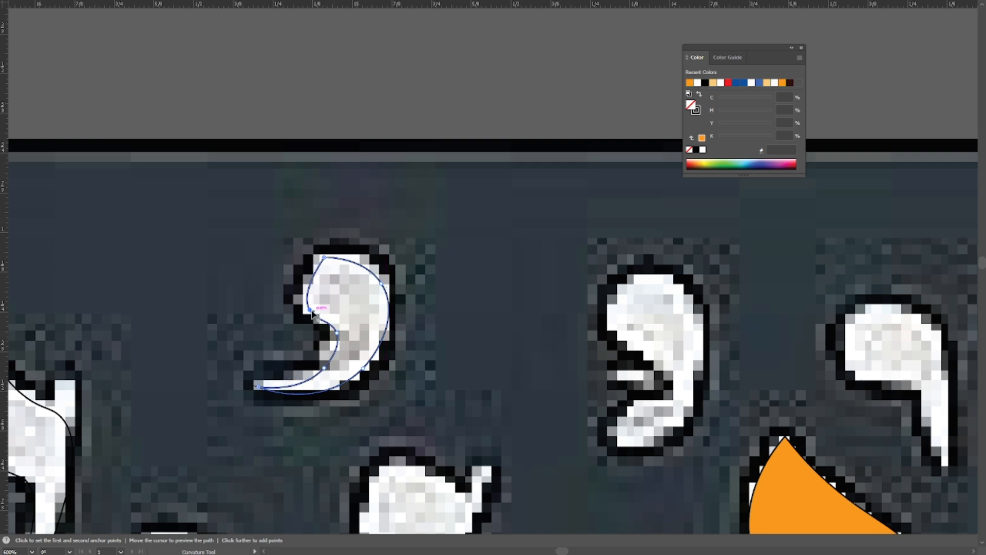
double_click(325, 259)
Refine the points along the upper comma's inner curve to follow the image, then deselect the path.
left_click_drag(280, 393, 194, 206)
double_click(279, 326)
left_click_drag(188, 344, 186, 340)
left_click_drag(289, 338, 279, 321)
key("ctrl+alt+space")
left_click_drag(418, 278, 403, 281)
left_click(469, 189, "ctrl+alt")
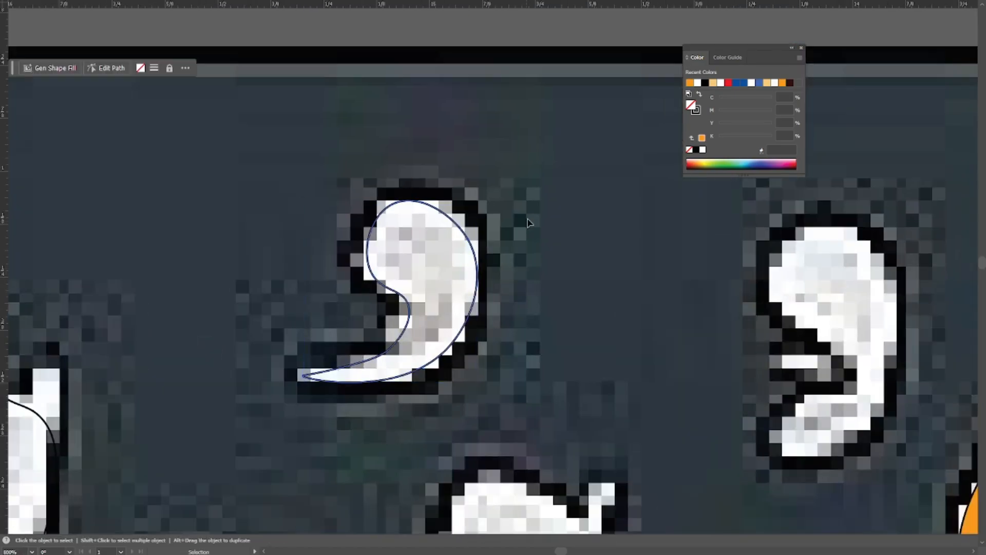
left_click(528, 220, "ctrl")
left_click(528, 221, "ctrl+alt")
Trace the round-headed mark with the long thin stem above the large mark as a closed Pen path.
left_click_drag(655, 343, 502, 210)
left_click(350, 287, "ctrl")
left_click_drag(350, 287, 349, 220)
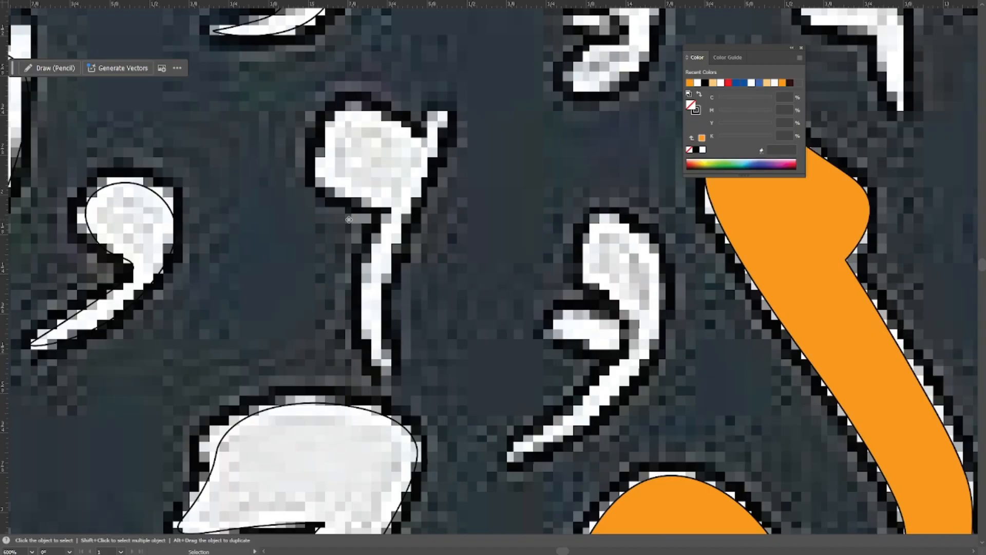
key("p")
left_click(423, 156)
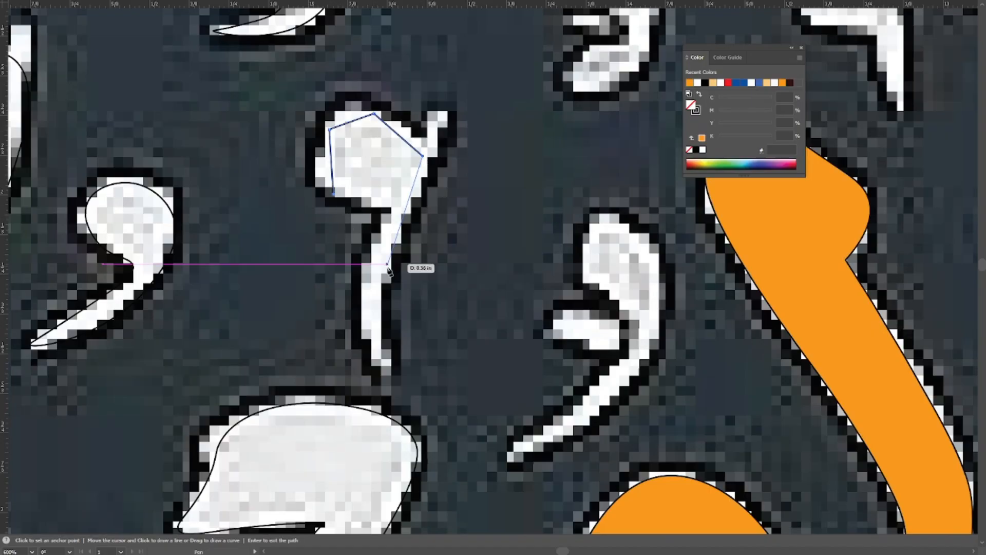
left_click(382, 367)
left_click(358, 304)
left_click(387, 209)
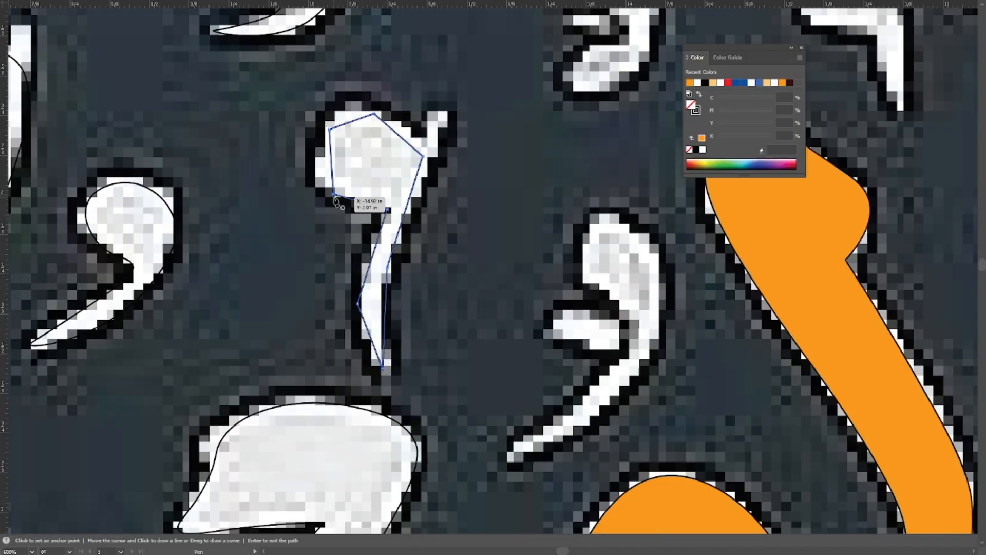
left_click(335, 196)
Curve the long-stemmed mark's head and both stem edges with the Curvature tool and adjust the corner points.
key("shift+grave")
double_click(373, 115)
double_click(422, 156)
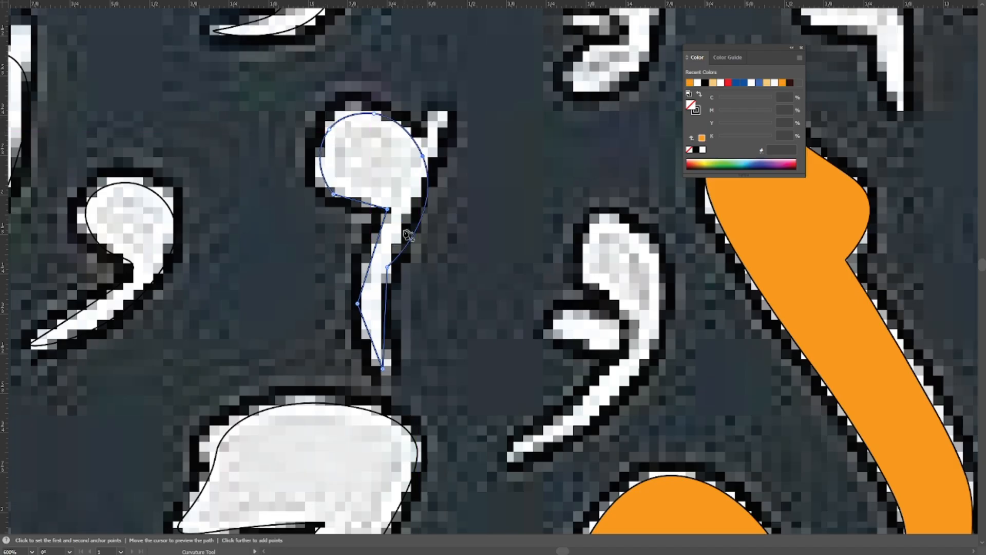
left_click(388, 267)
double_click(358, 304)
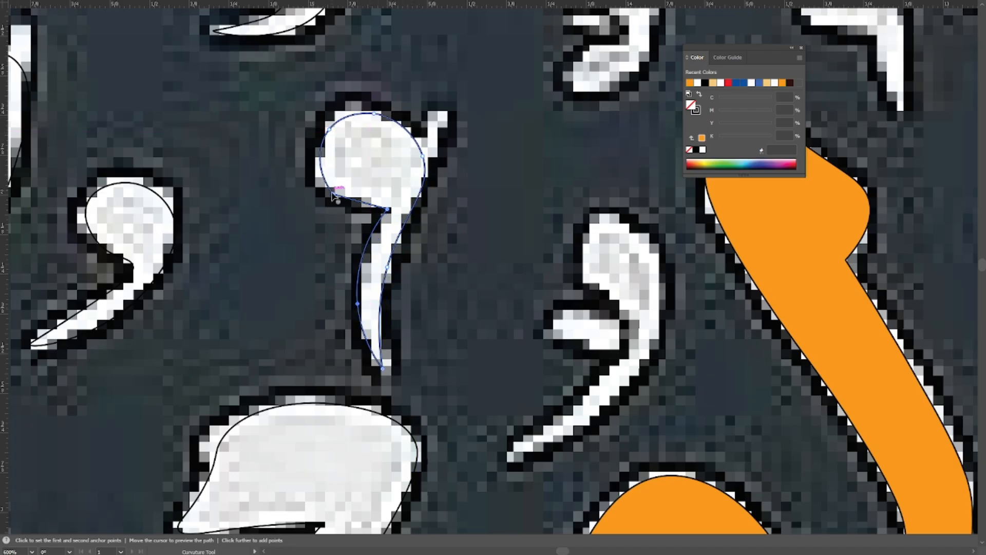
double_click(387, 210)
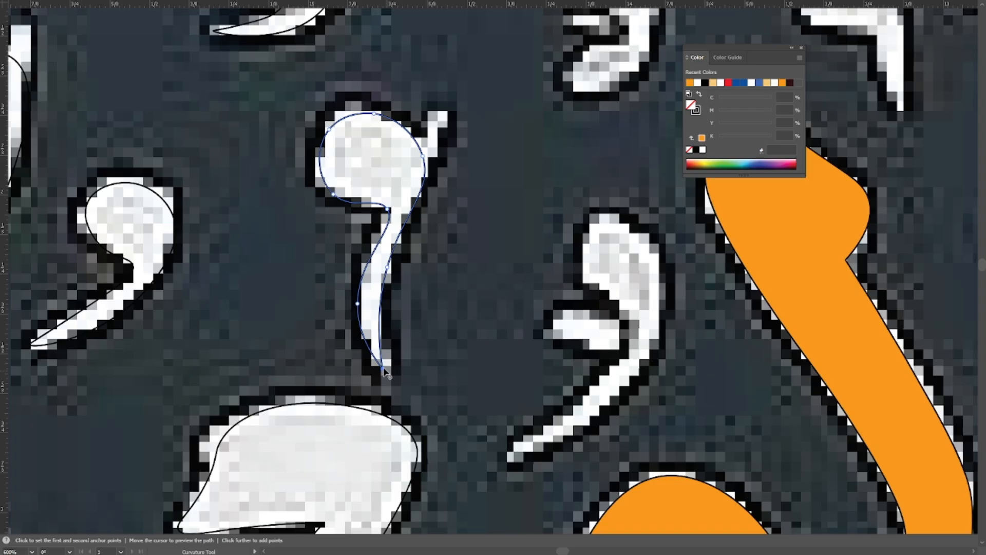
double_click(383, 369)
Reselect the long-stemmed mark and reshape its stem's right edge with the Curvature tool to follow the image.
key("v")
left_click_drag(380, 221, 367, 293)
left_click(363, 288)
left_click(370, 275)
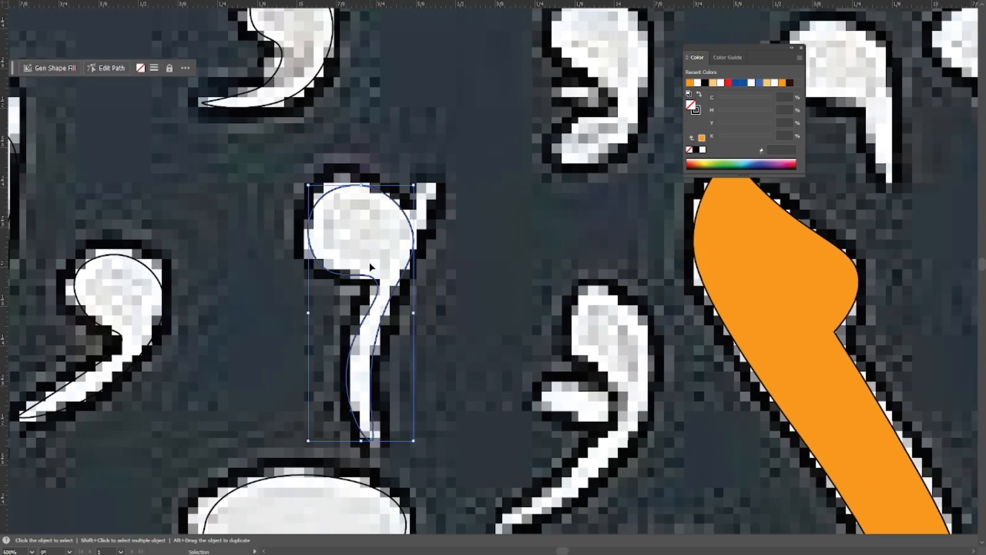
key("shift+grave")
left_click_drag(375, 339, 355, 335)
left_click(376, 281)
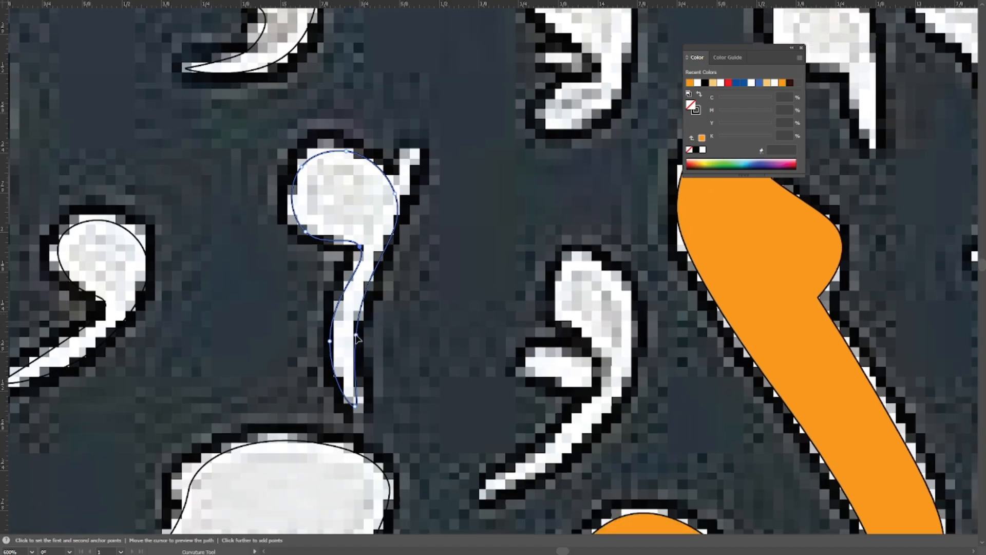
Deselect the long-stemmed mark's path.
key("v")
left_click_drag(409, 311, 431, 355)
left_click(430, 356)
scroll(435, 216, "down", 2)
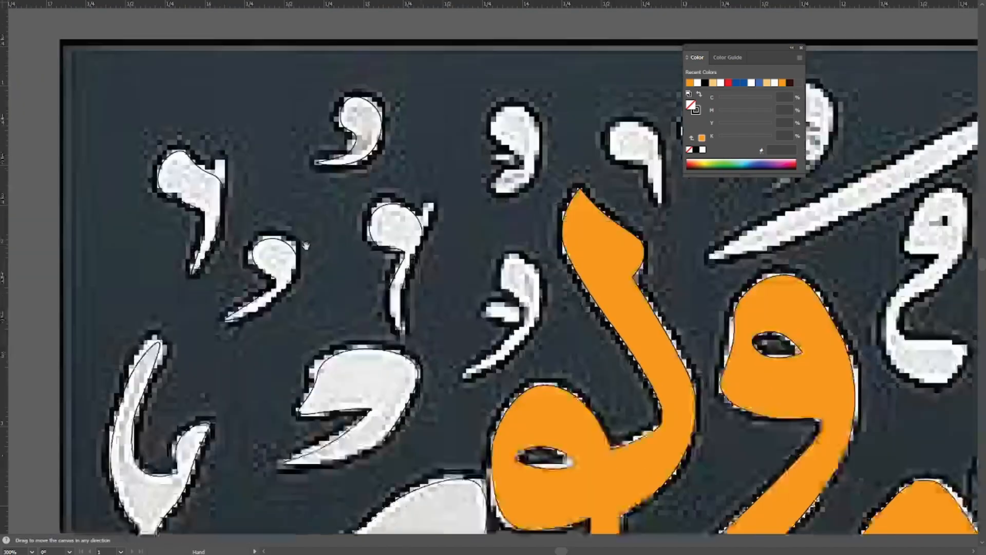
Trace the comma-shaped mark between the long-stemmed mark and the orange letter as a closed Pen path, leaving out its small side bar.
scroll(531, 285, "up", 1)
left_click_drag(531, 286, 369, 197)
key("p")
scroll(413, 252, "up", 1)
left_click(368, 176)
left_click(421, 216)
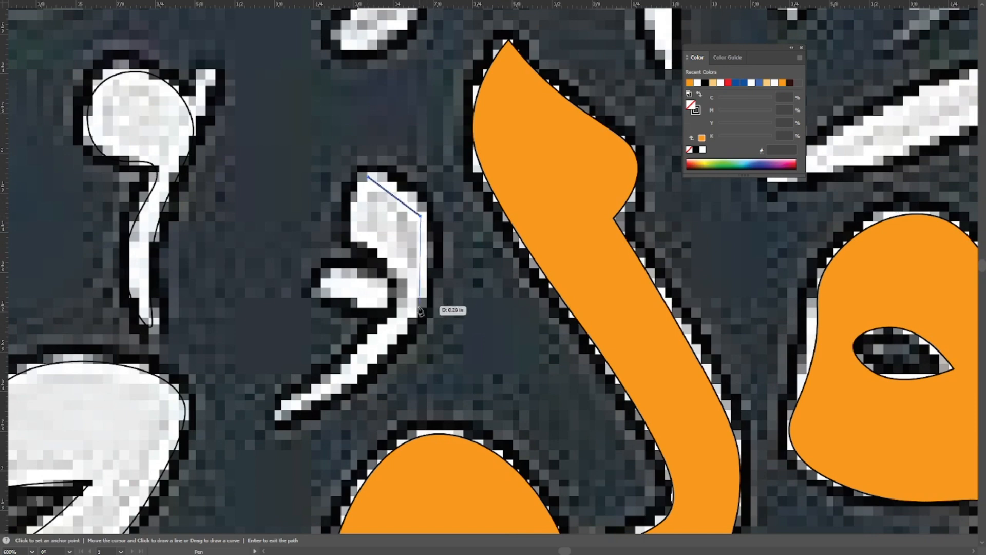
left_click(413, 313)
left_click(355, 385)
left_click(272, 421)
left_click(343, 367)
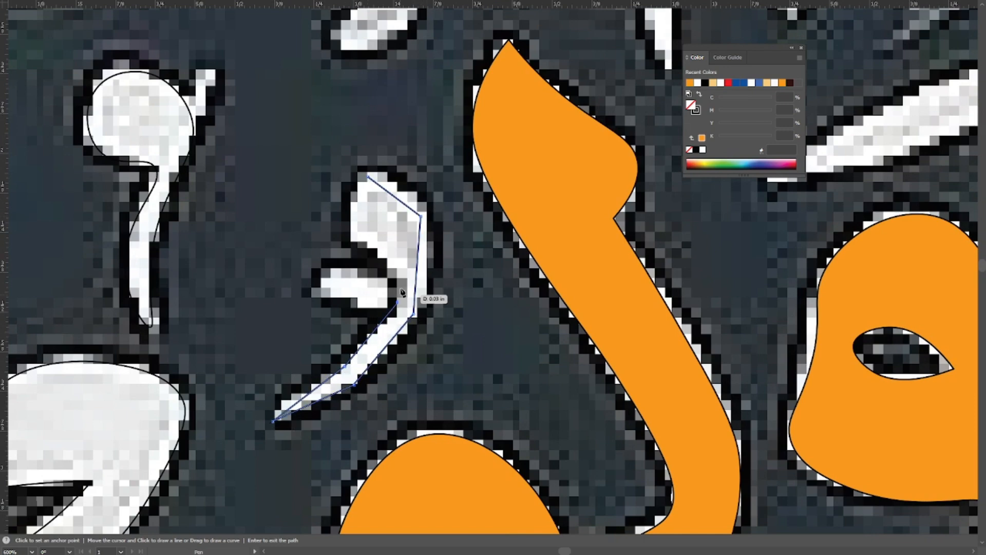
left_click(397, 302)
left_click(356, 240)
left_click(368, 177)
Curve the comma-shaped mark's head and both tail edges with the Curvature tool, then deselect the path.
key("shift+grave")
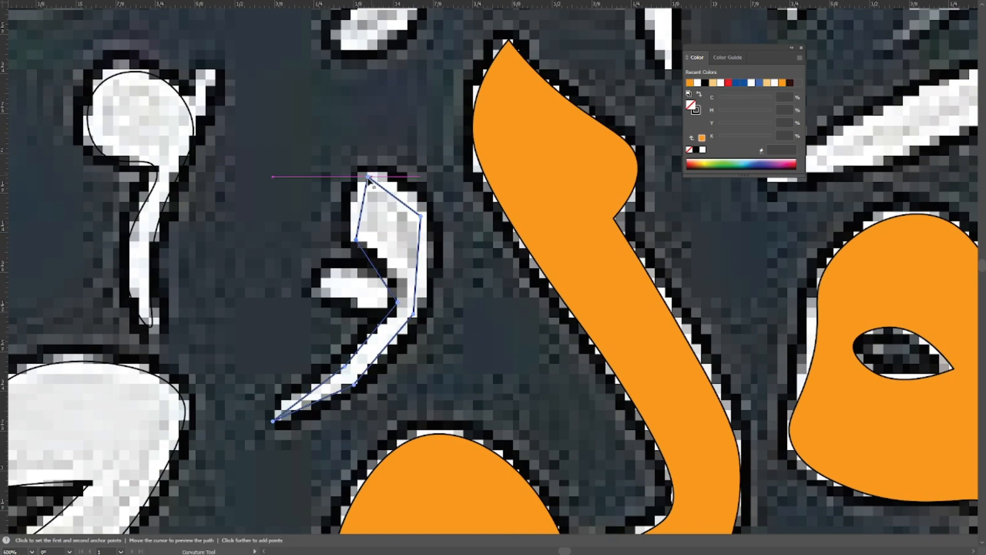
double_click(367, 176)
double_click(421, 216)
double_click(414, 313)
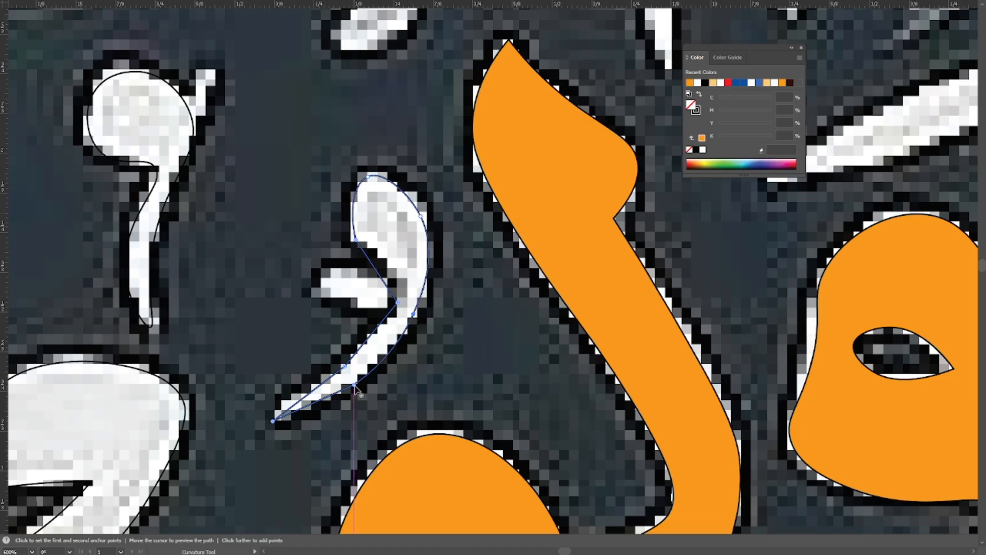
double_click(344, 367)
double_click(398, 302)
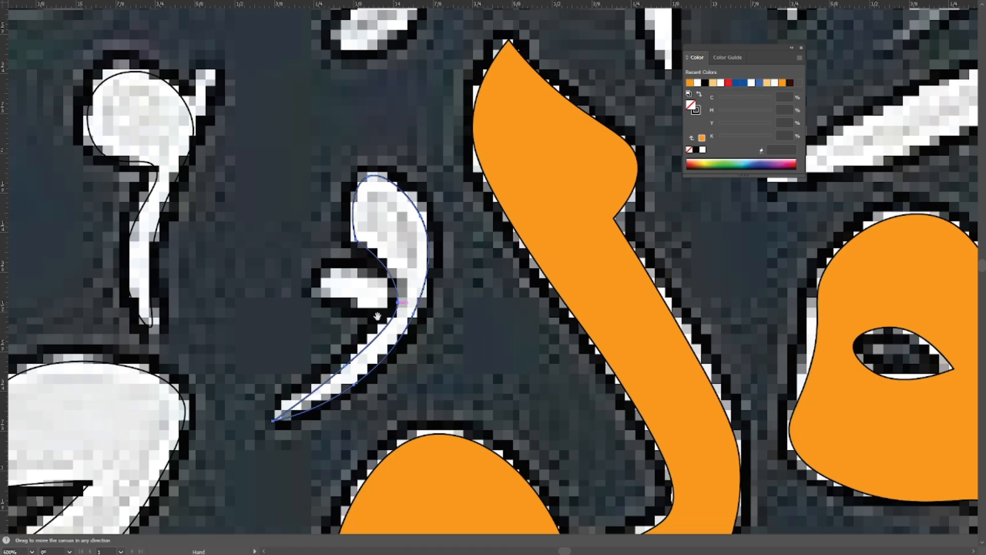
left_click(295, 440, "ctrl")
Trace the notched mark above the orange letter's pointed tip as a closed Pen path.
left_click_drag(434, 227, 412, 293)
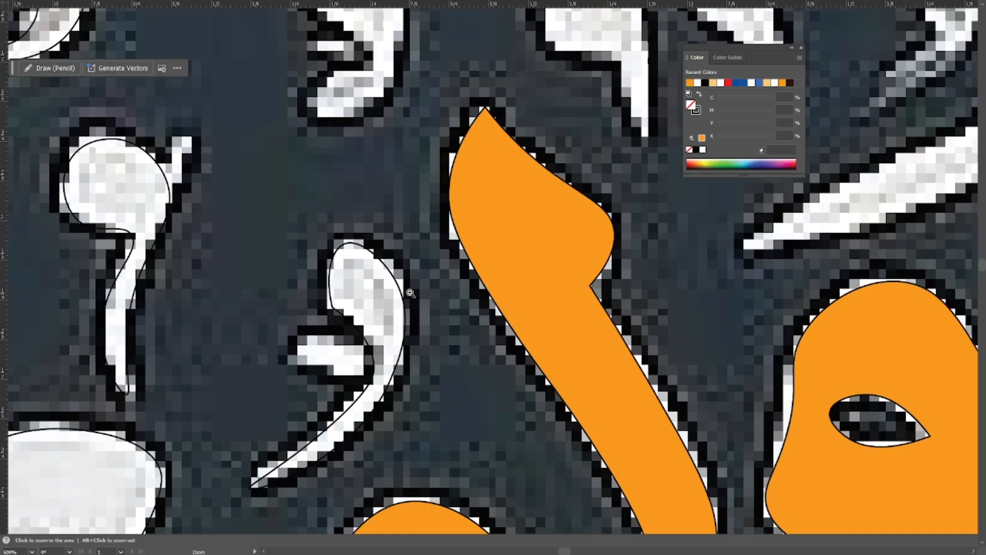
left_click(411, 293, "ctrl+alt")
left_click(411, 293, "ctrl+alt")
left_click(411, 293, "ctrl+alt")
left_click(571, 120, "ctrl")
left_click(476, 287, "ctrl")
left_click_drag(328, 219, 286, 165)
left_click(307, 176)
left_click(322, 147)
left_click(358, 147)
left_click(365, 200)
left_click(346, 250)
left_click(308, 255)
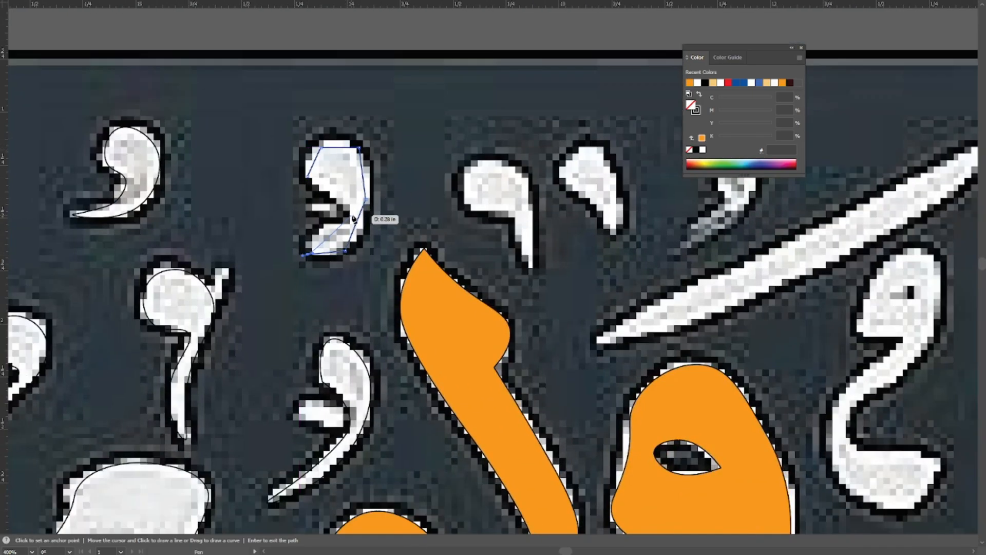
left_click(347, 219)
left_click(308, 177)
Round the notched mark's head, outer edge, inner notch and foot with the Curvature tool to follow the image.
key("shift+grave")
left_click(321, 183, "ctrl")
left_click_drag(321, 183, 304, 291)
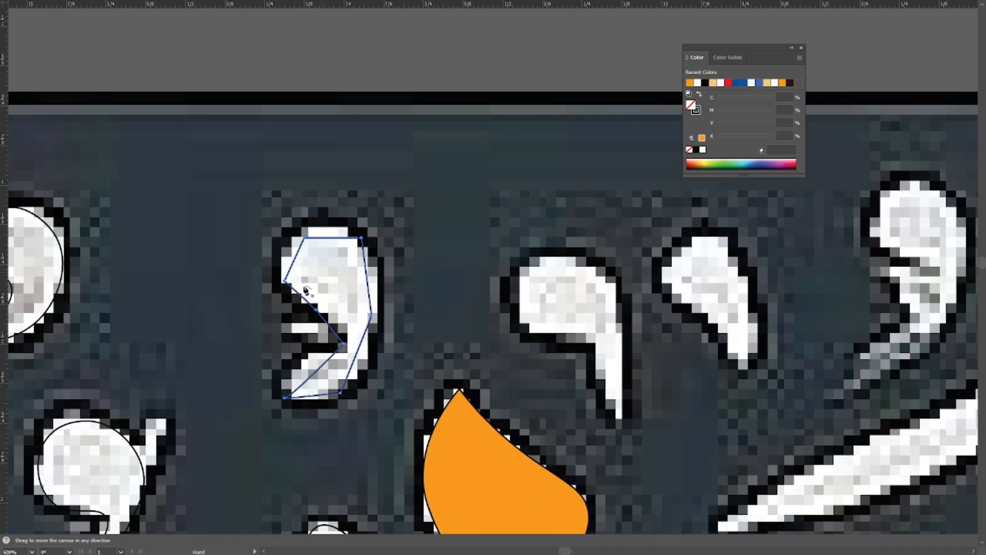
double_click(305, 237)
double_click(372, 315)
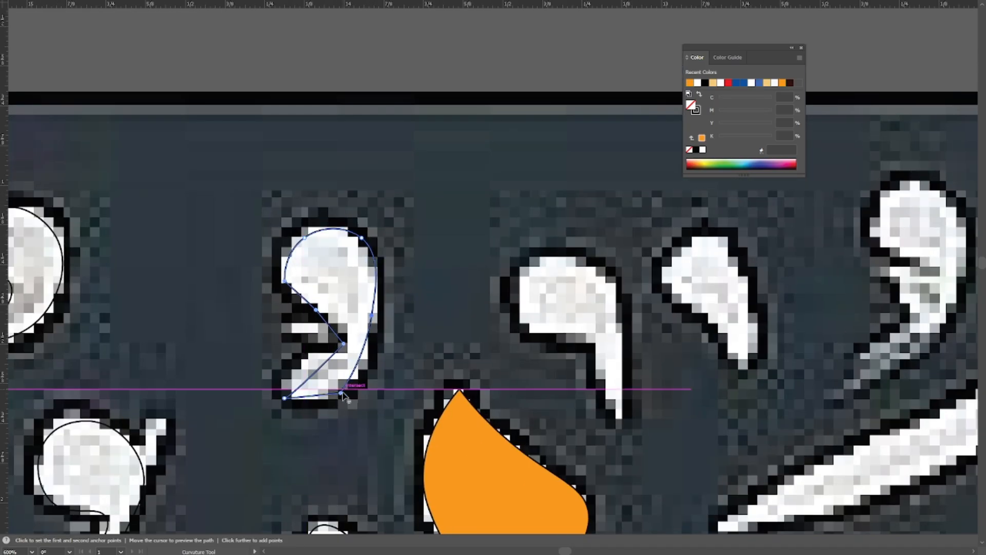
double_click(340, 393)
double_click(344, 344)
left_click_drag(305, 361, 305, 368)
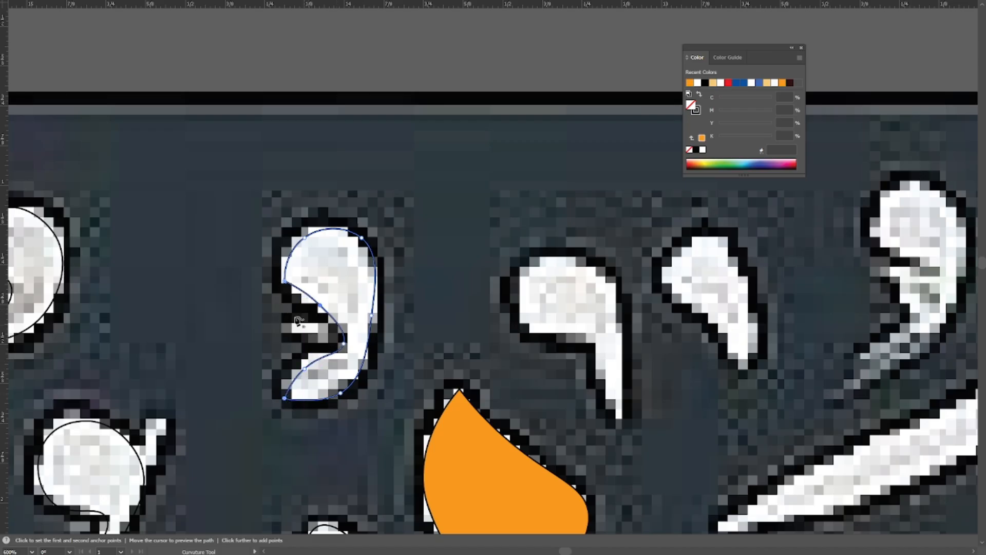
double_click(284, 282)
Check the notched mark's path in outline view, then return to the preview.
left_click_drag(395, 318, 439, 172)
key("ctrl+y")
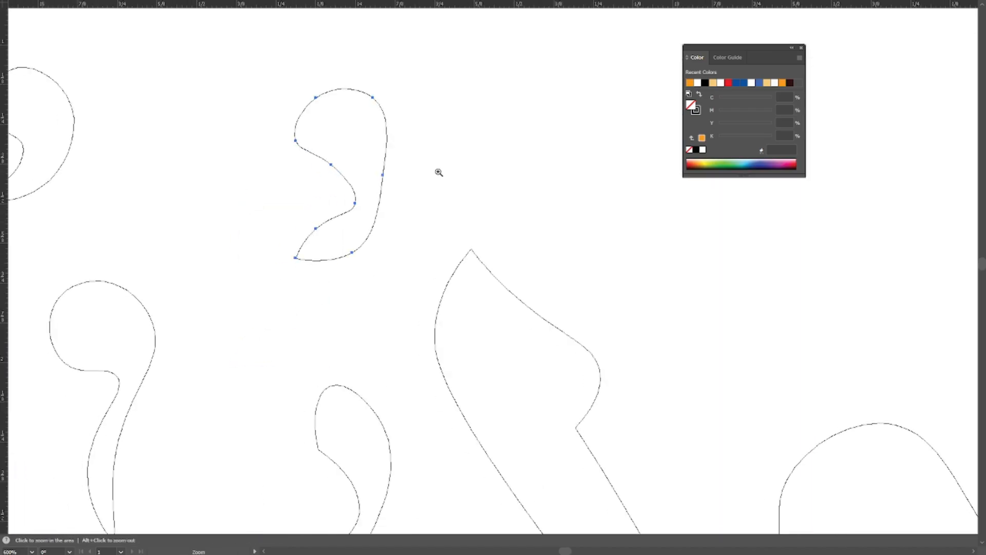
key("v")
key("a")
left_click_drag(446, 122, 328, 216)
key("ctrl+y")
Trace the hooked mark next to the notched one, with its downward-pointing tail, as a closed Pen path.
key("p")
scroll(501, 410, "up", 1)
left_click_drag(501, 409, 392, 394)
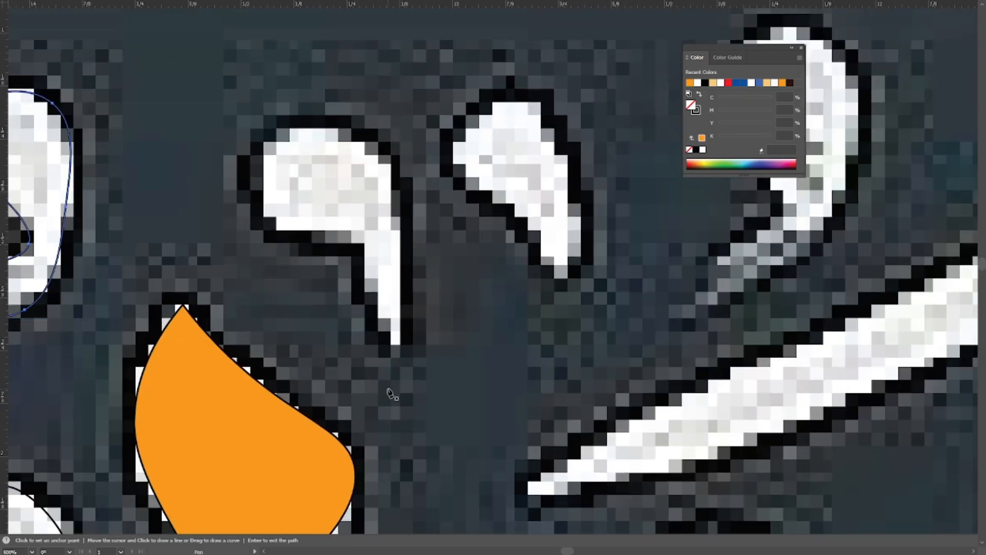
left_click(354, 237)
left_click_drag(355, 237, 407, 274)
left_click(325, 263)
left_click(318, 184)
left_click(401, 179)
left_click(452, 270)
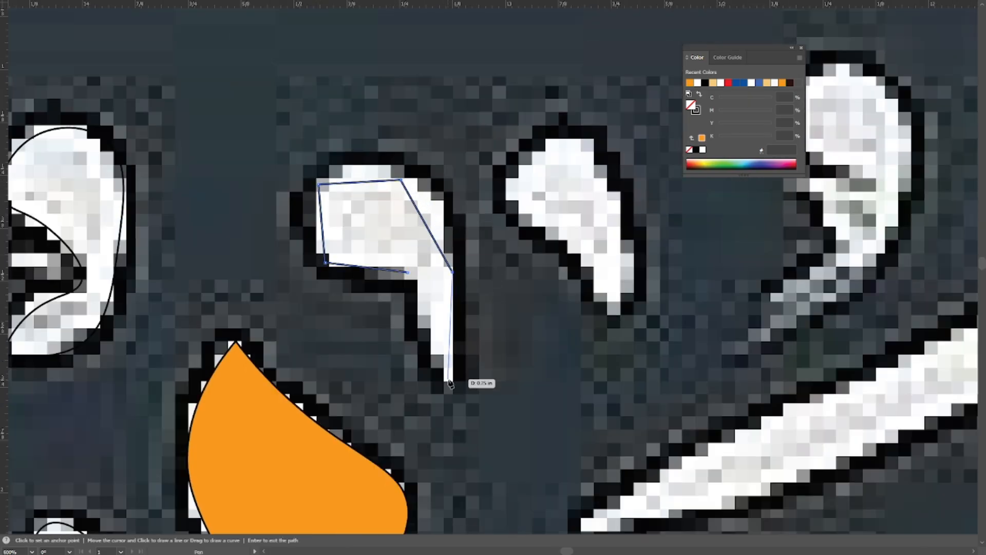
left_click(448, 380)
left_click(408, 273)
Curve the hooked mark's head and tail edges with the Curvature tool and adjust the tail's tip point.
key("shift+grave")
double_click(318, 184)
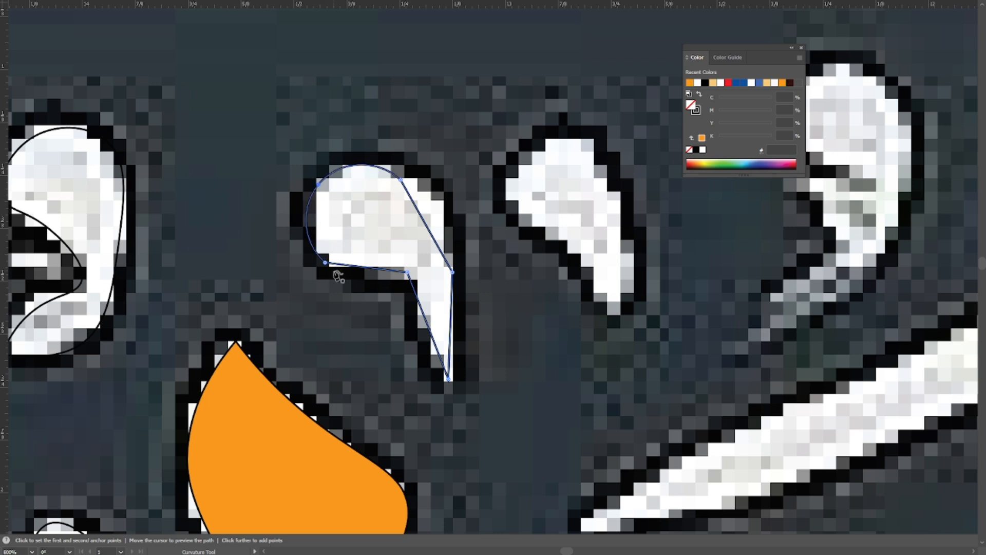
double_click(326, 263)
double_click(401, 180)
double_click(452, 271)
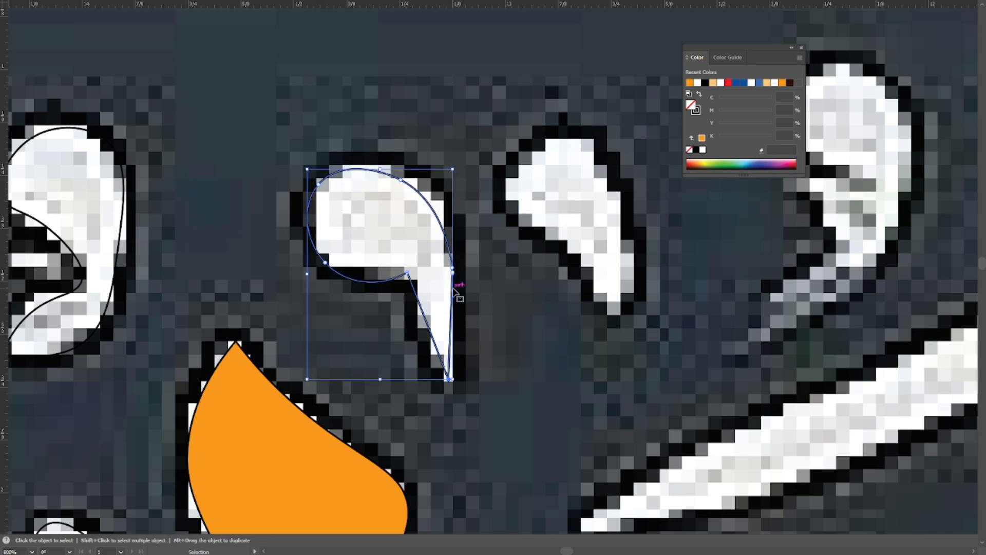
double_click(407, 273)
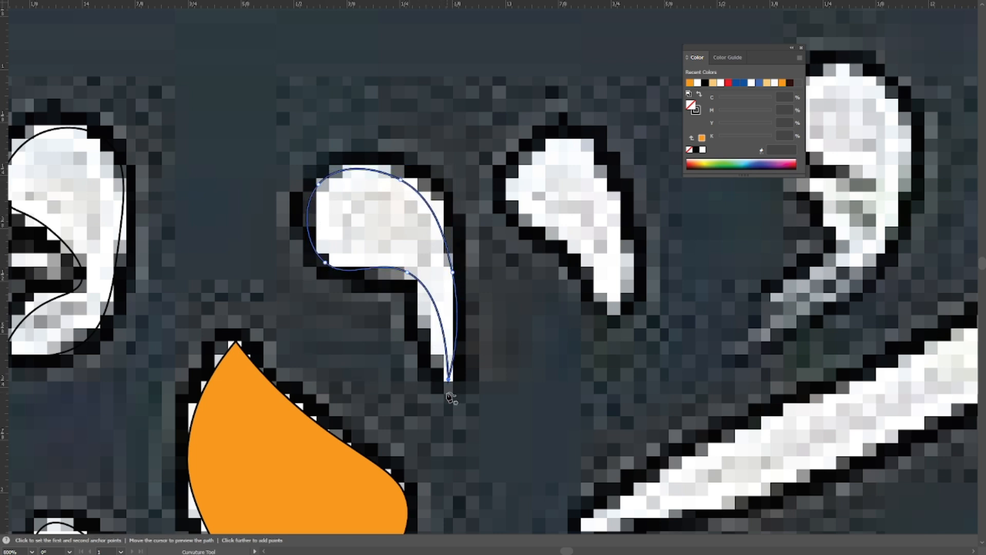
double_click(449, 380)
left_click_drag(448, 380, 442, 380)
Trace the small teardrop mark beside the hooked mark with the Pen tool.
left_click_drag(464, 299, 280, 331)
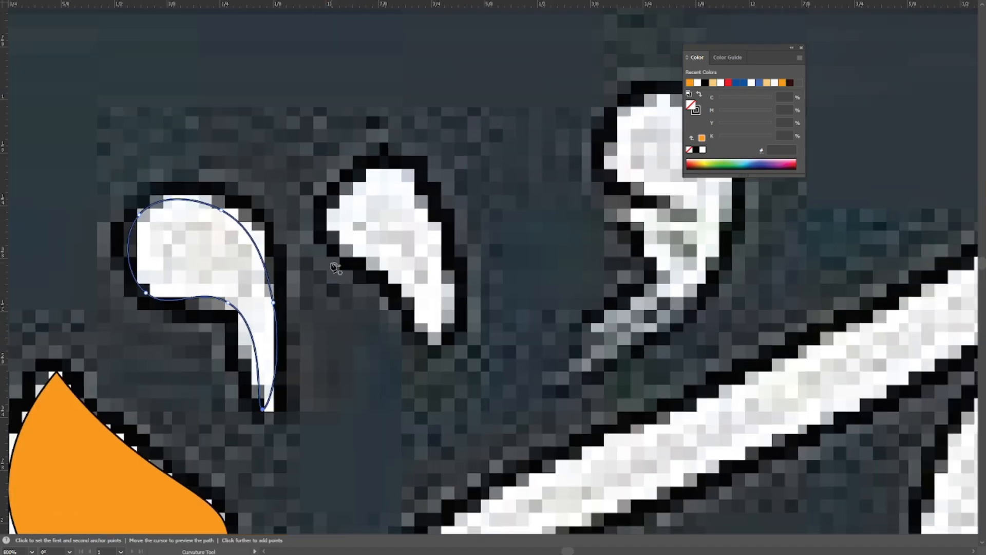
left_click_drag(325, 250, 272, 287)
left_click(287, 270)
left_click(305, 216)
left_click(363, 238)
left_click(378, 389)
left_click(334, 310)
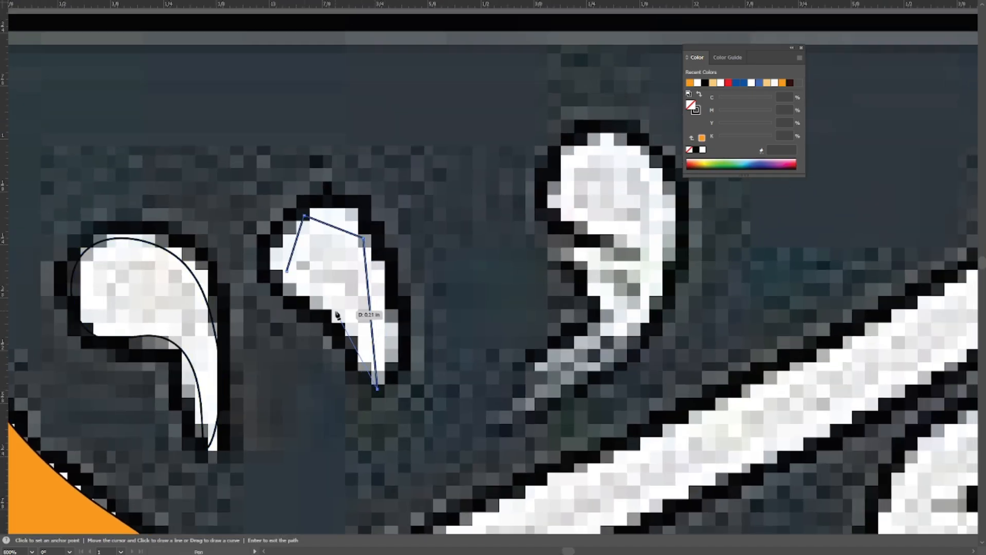
Curve the teardrop mark's head and both sides with the Curvature tool, keeping its lower tip pointed.
key("shift+asciitilde")
key("ctrl+plus")
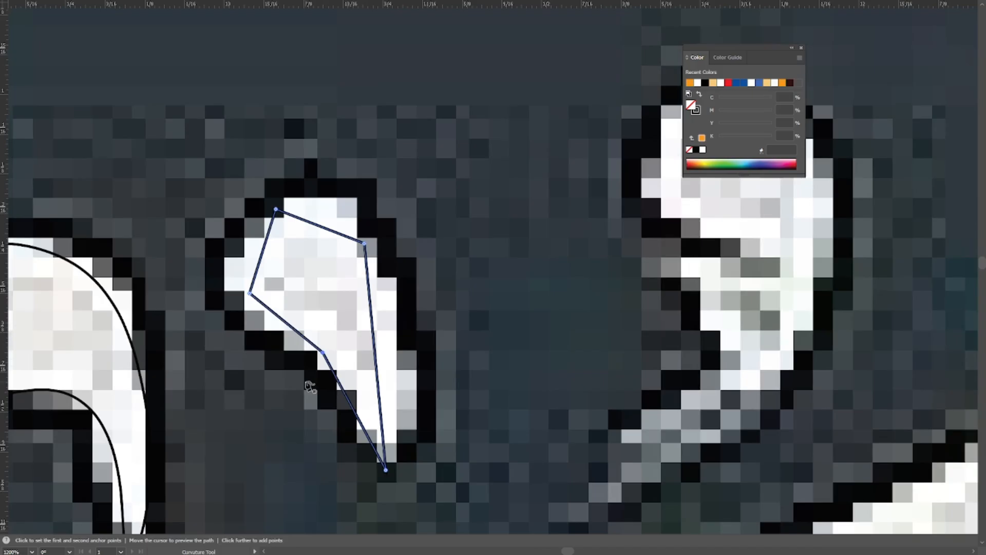
double_click(322, 353)
double_click(364, 243)
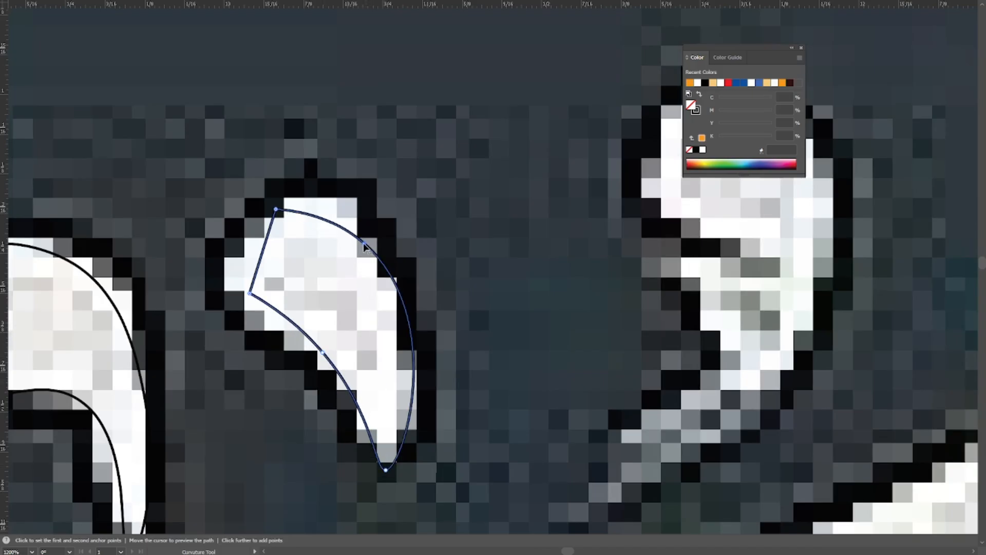
double_click(277, 209)
double_click(250, 294)
Trace the comma-shaped mark with the faded tail above the long diagonal stroke with the Pen tool.
left_click_drag(464, 341, 332, 353)
left_click(484, 293, "ctrl+alt")
left_click(484, 293, "ctrl+alt")
left_click(462, 298, "ctrl+alt")
key("p")
left_click(341, 278)
key("ctrl+z")
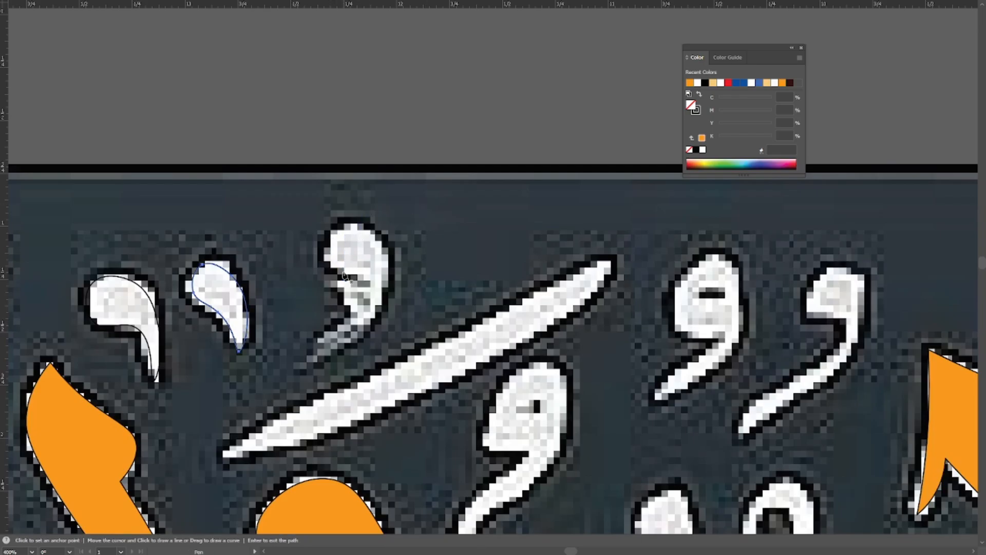
left_click(343, 271)
left_click(340, 233)
left_click(376, 253)
left_click(368, 319)
left_click(304, 367)
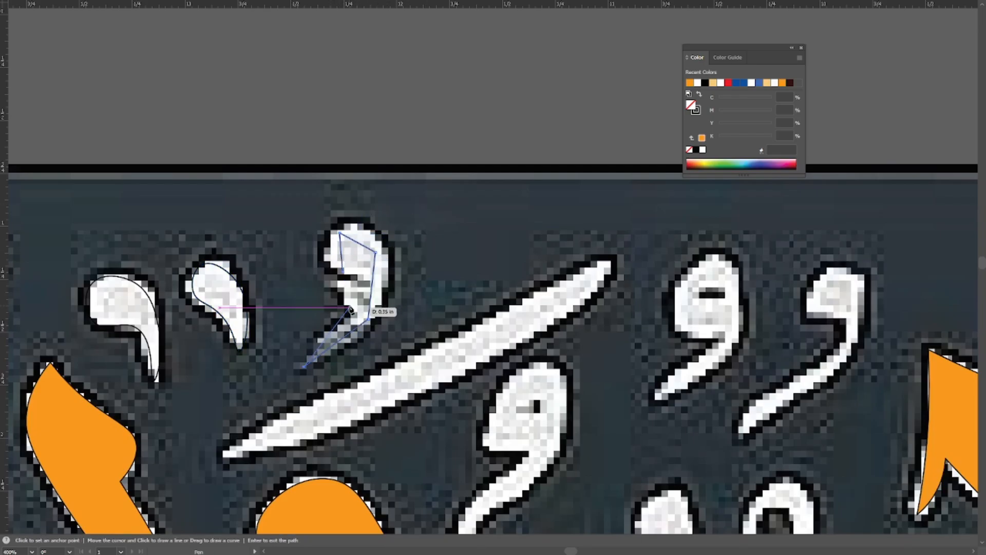
left_click(353, 305)
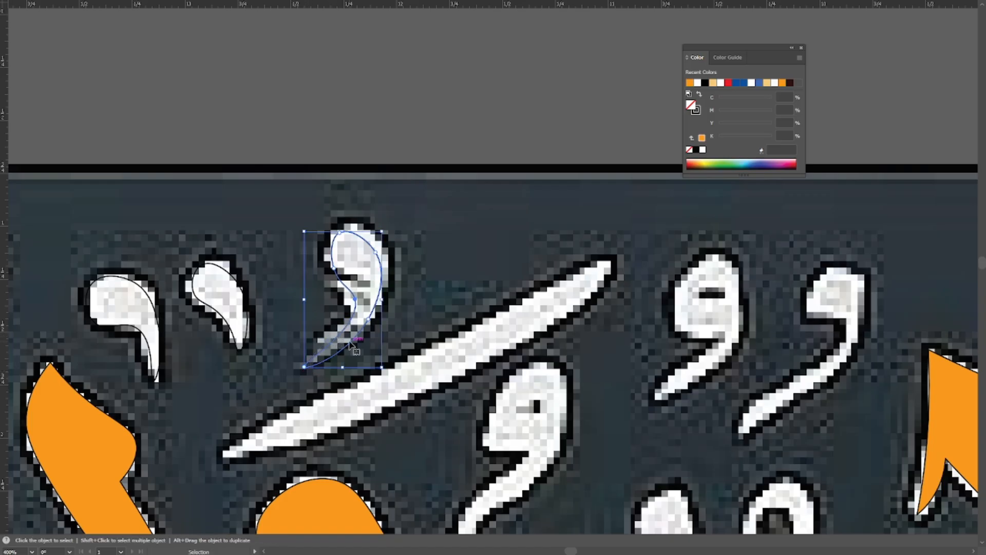
Check the faded-tail mark's path in outline view, deselect it and return to the preview.
key("ctrl+y")
scroll(350, 345, "up", 1)
key("v")
left_click_drag(447, 327, 498, 377)
left_click(586, 322)
key("a")
key("ctrl+y")
scroll(399, 253, "down", 1)
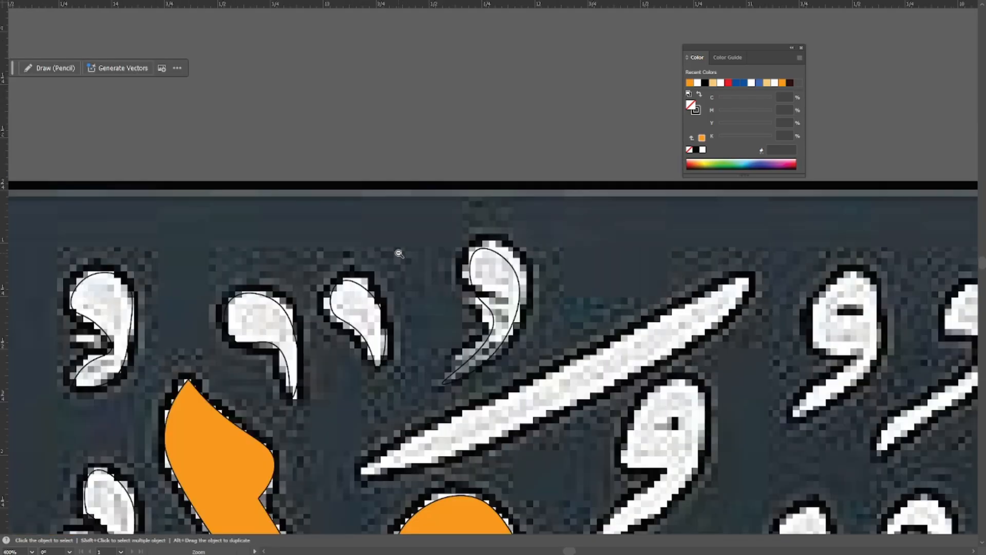
Trace the long diagonal stroke as a closed Pen path running between its two pointed ends.
left_click_drag(398, 254, 190, 134)
key("p")
left_click(538, 162)
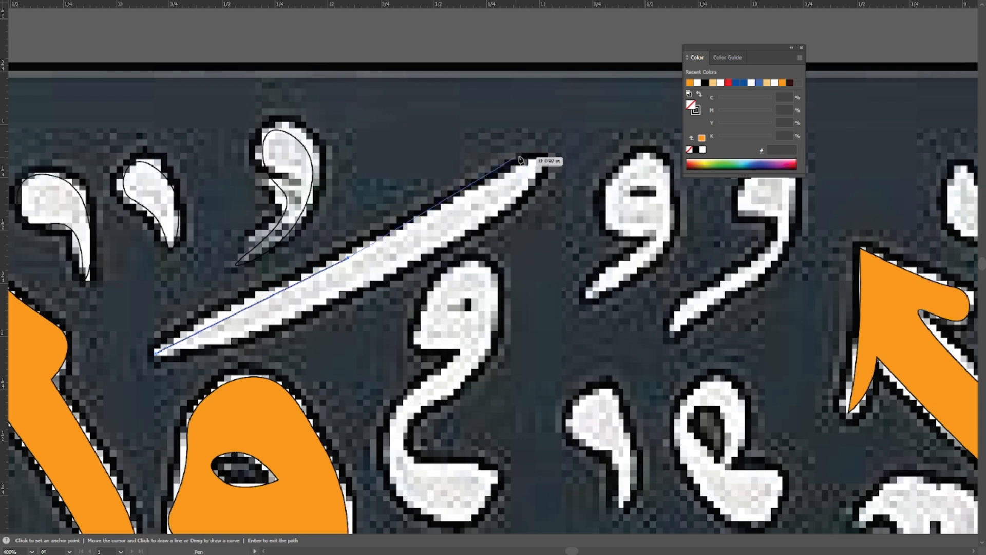
left_click(383, 282)
left_click(157, 353)
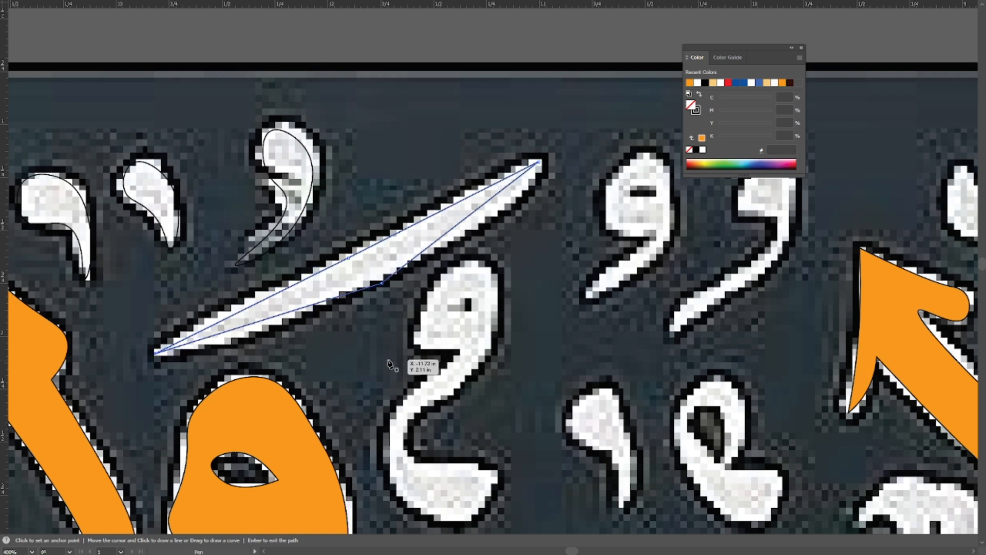
Bow the long diagonal stroke's lower edge with the Curvature tool, adjust its upper edge point and deselect the path.
key("shift+grave")
left_click_drag(349, 261, 354, 261)
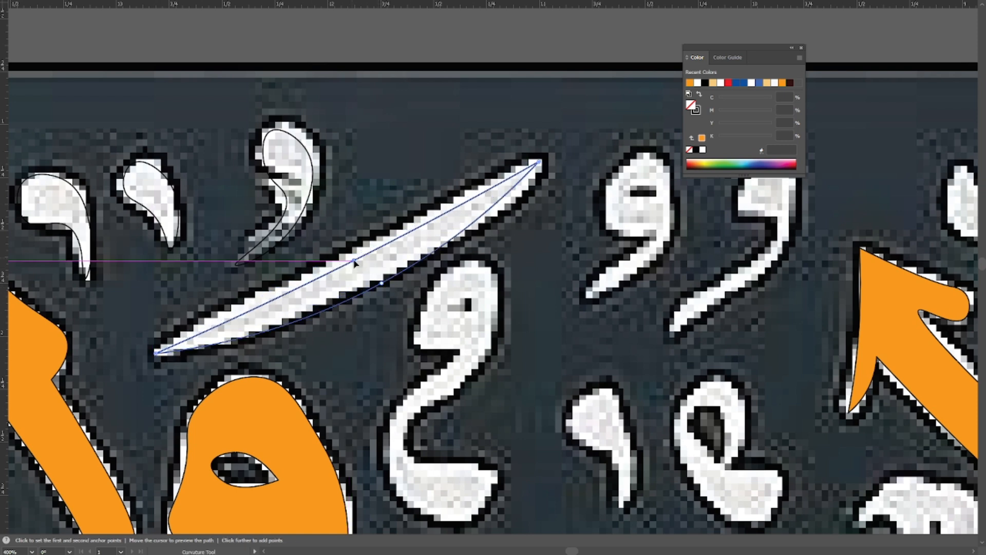
key("a")
left_click(377, 259)
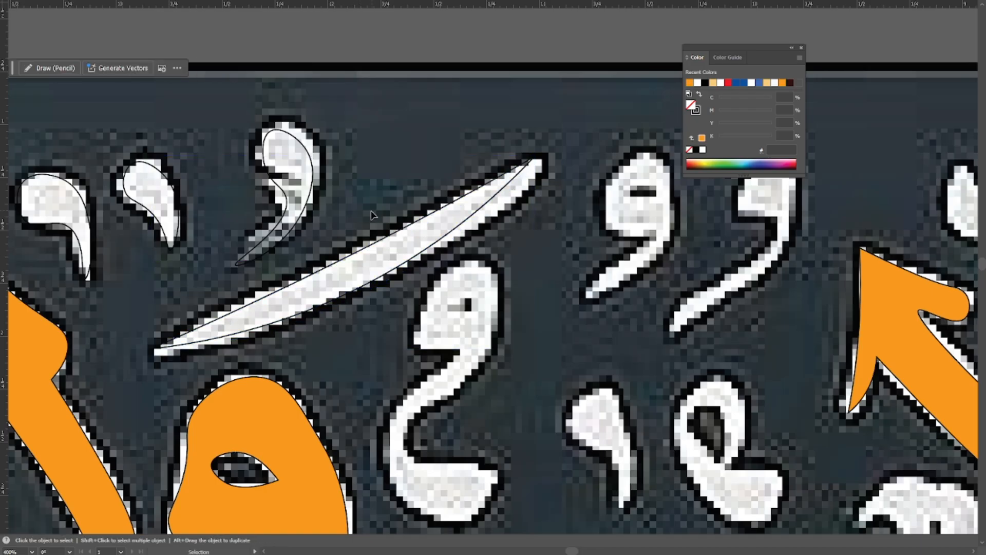
Reselect the diagonal stroke, shift both end points onto the image's tips with the Curvature tool and deselect it.
left_click_drag(440, 259, 436, 274)
key("v")
key("shift+grave")
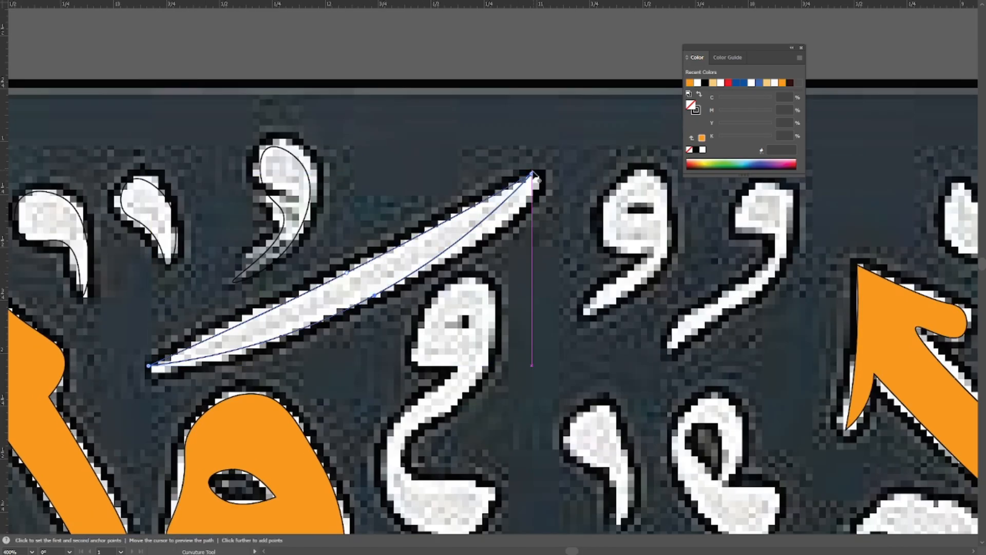
left_click_drag(531, 174, 536, 178)
left_click_drag(149, 366, 156, 370)
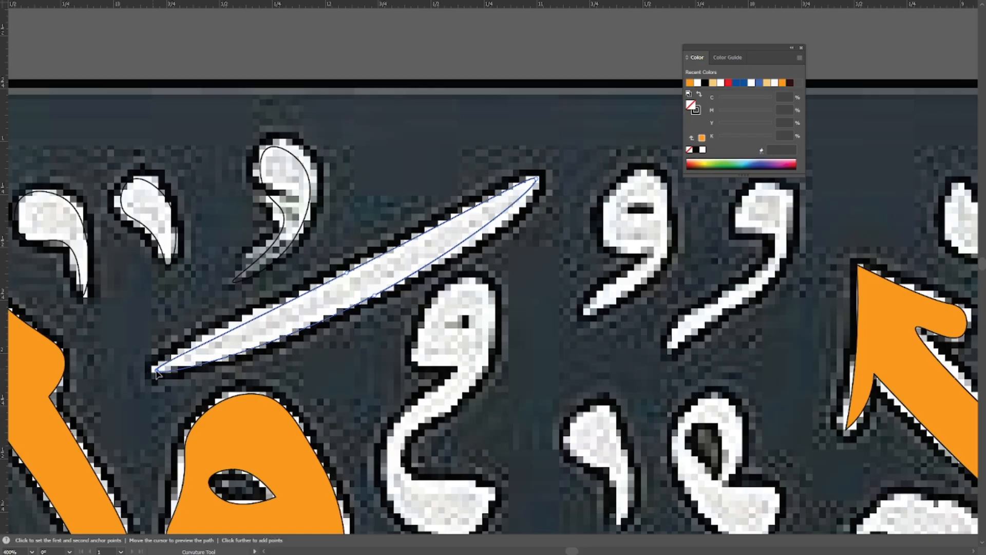
key("v")
left_click(330, 374)
Start a Pen path around the S-shaped mark below the diagonal stroke, tracing its head and right edge down to the inner bend.
scroll(330, 374, "up", 1)
scroll(551, 205, "down", 3)
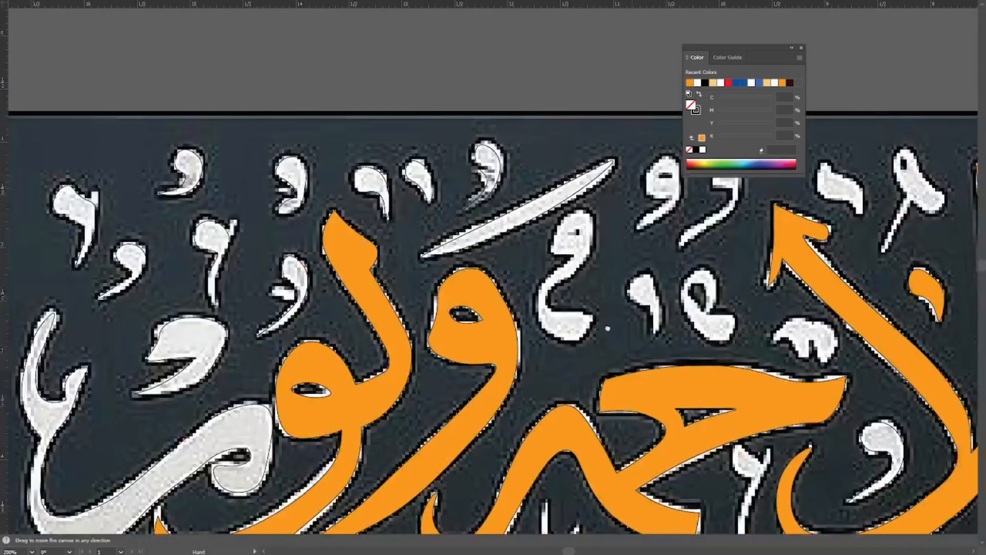
left_click_drag(707, 250, 577, 262)
scroll(453, 159, "up", 2)
left_click_drag(453, 158, 426, 34)
key("p")
left_click(366, 239)
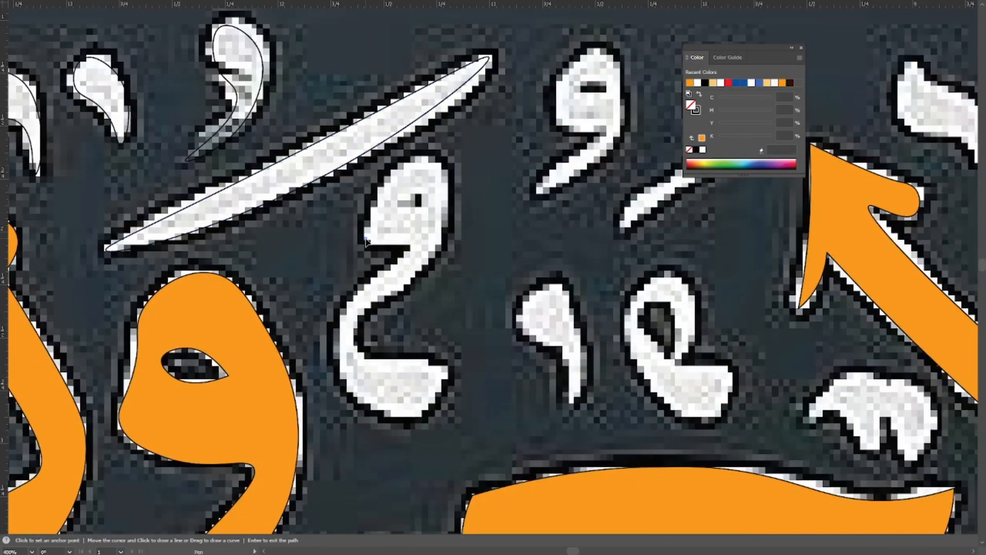
left_click(439, 163)
left_click(443, 216)
left_click(359, 331)
left_click_drag(400, 359, 329, 259)
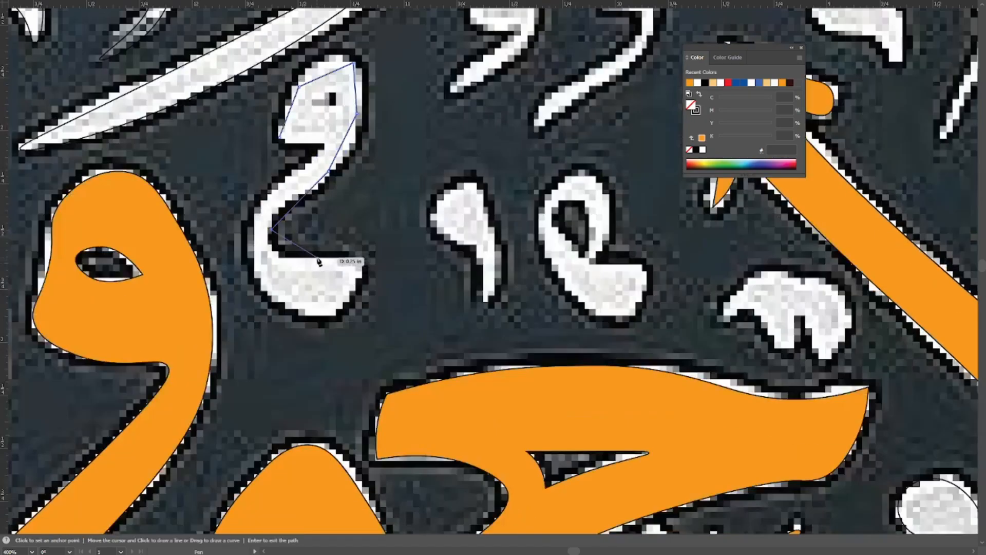
Continue the path around the S-shaped mark's lower bowl and up its left edge, closing it at the head's left tip.
left_click(328, 259)
left_click(375, 275)
left_click(330, 312)
left_click_drag(273, 281, 364, 308)
left_click(363, 309)
left_click(356, 244)
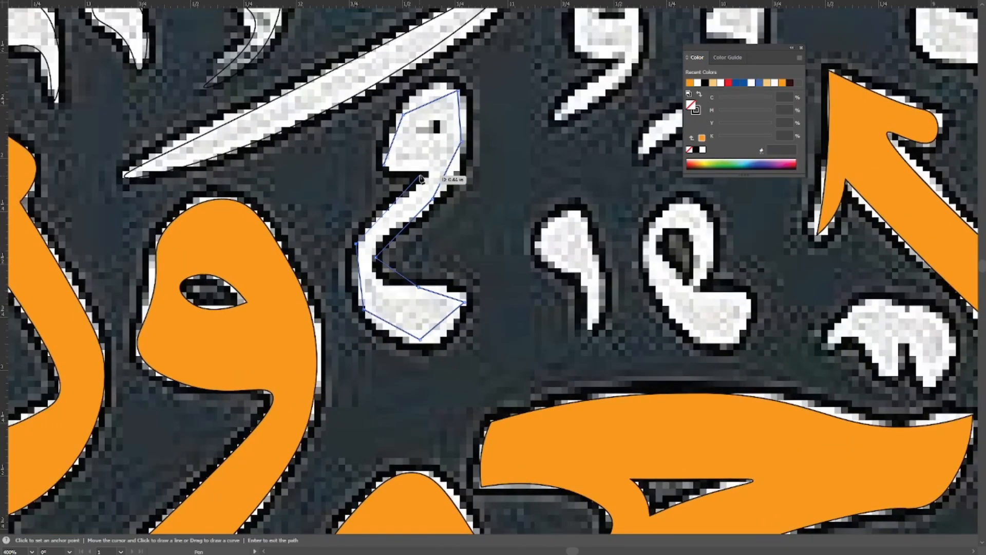
left_click(430, 173)
left_click(384, 165)
Round the S-shaped mark's head and the right side of its neck with the Curvature tool.
key("shift+grave")
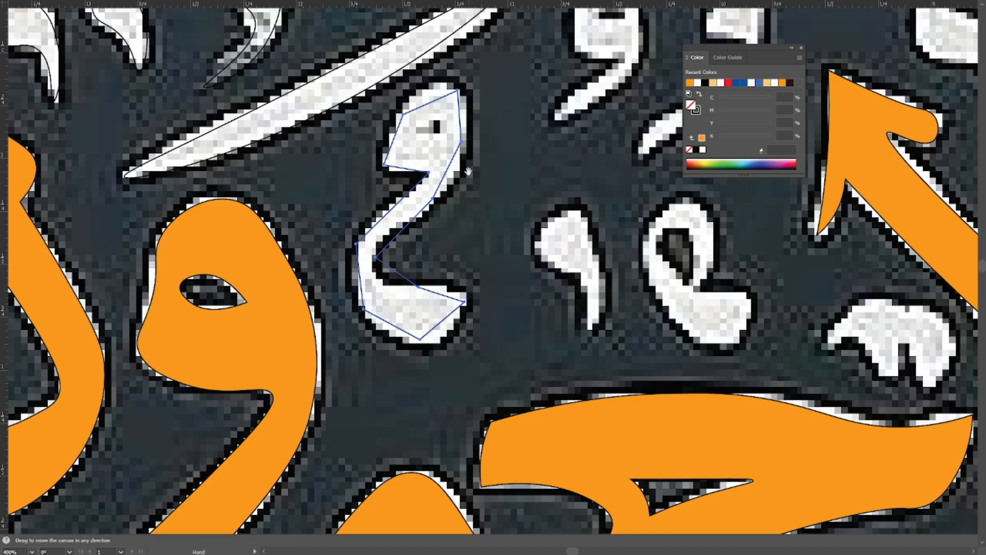
scroll(465, 154, "up", 1)
left_click_drag(465, 154, 422, 356)
double_click(412, 262)
double_click(330, 299)
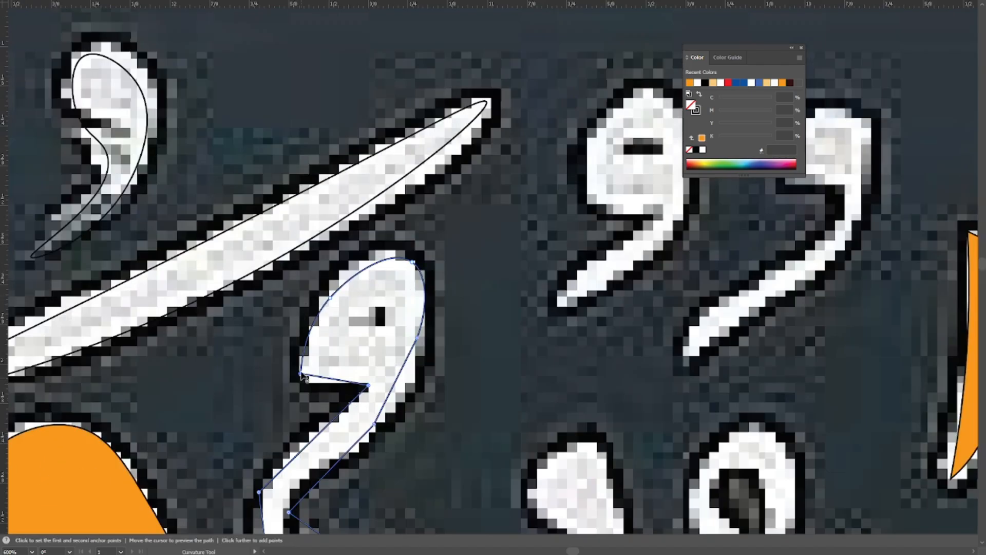
double_click(301, 373)
double_click(417, 338)
left_click_drag(434, 384, 490, 219)
double_click(429, 259)
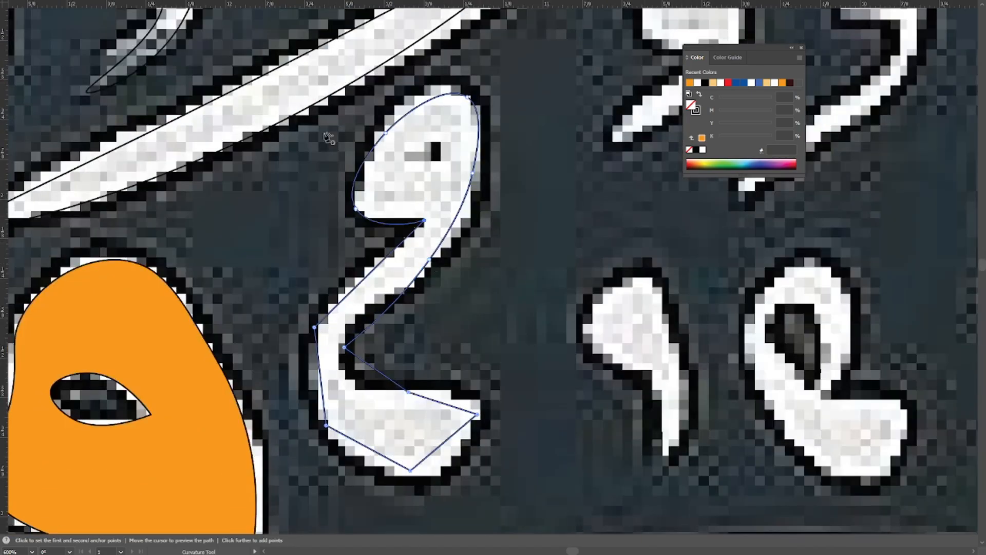
Curve the S-shaped mark's inner bend, lower bowl, outer left edge and the notch under its head.
double_click(344, 347)
double_click(478, 414)
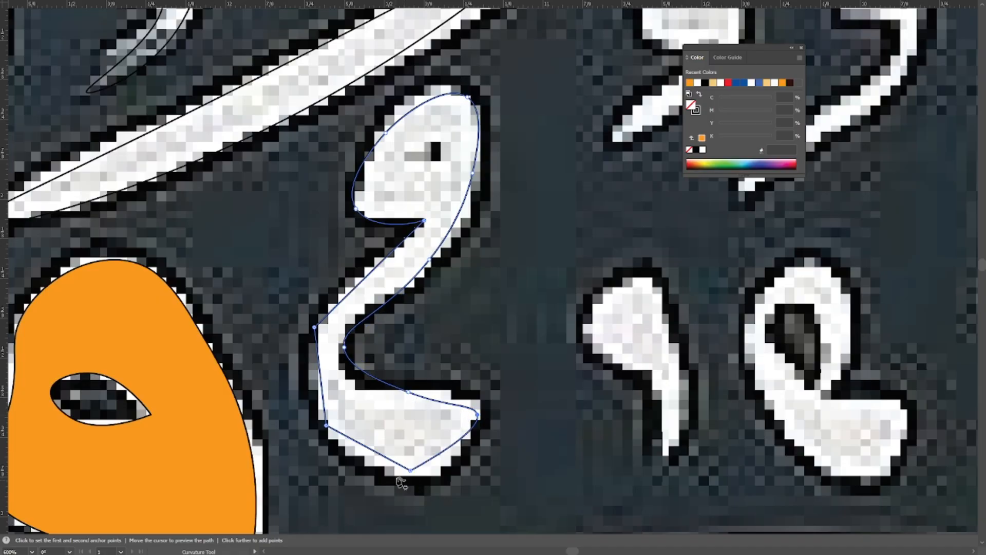
double_click(409, 469)
double_click(314, 327)
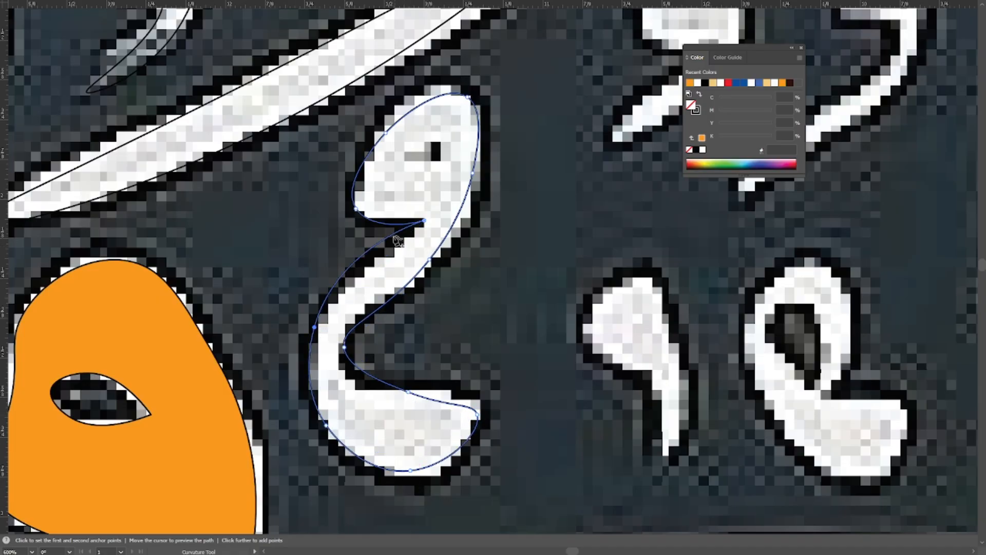
double_click(355, 209)
key("ctrl+z")
double_click(423, 221)
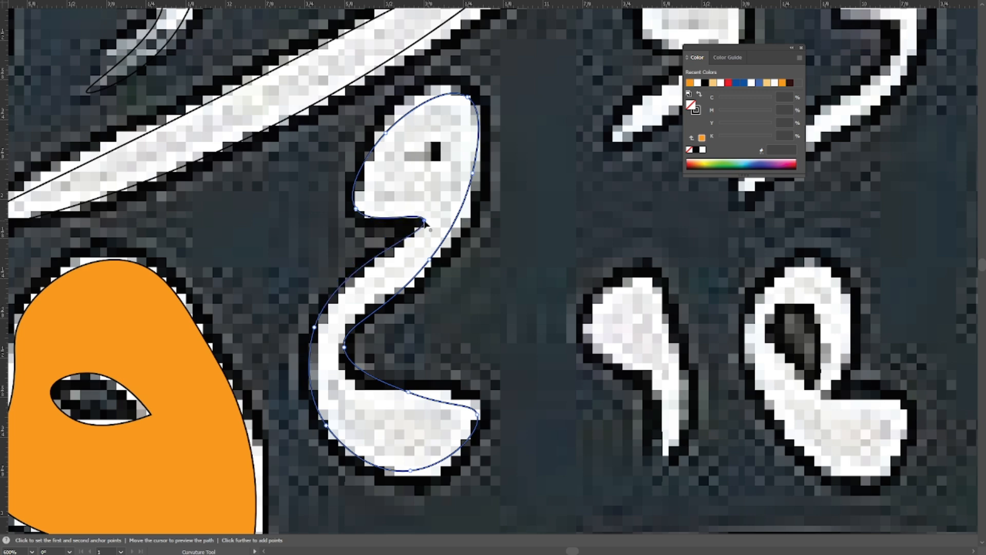
Check the S-shaped mark's path in outline view, deselect it and return to the preview.
key("space")
left_click_drag(413, 227, 424, 259)
key("v")
key("ctrl+y")
key("ctrl+minus")
key("space")
left_click_drag(423, 388, 286, 295)
left_click(491, 191)
left_click_drag(491, 191, 372, 261)
key("ctrl+minus")
key("ctrl+y")
Trace the small comma-shaped mark beside the S-shaped mark as a closed Pen path.
left_click_drag(471, 246, 341, 201)
key("ctrl+plus")
key("ctrl+plus")
left_click_drag(125, 254, 292, 307)
key("p")
left_click(323, 320)
left_click(334, 271)
left_click(378, 255)
left_click(395, 304)
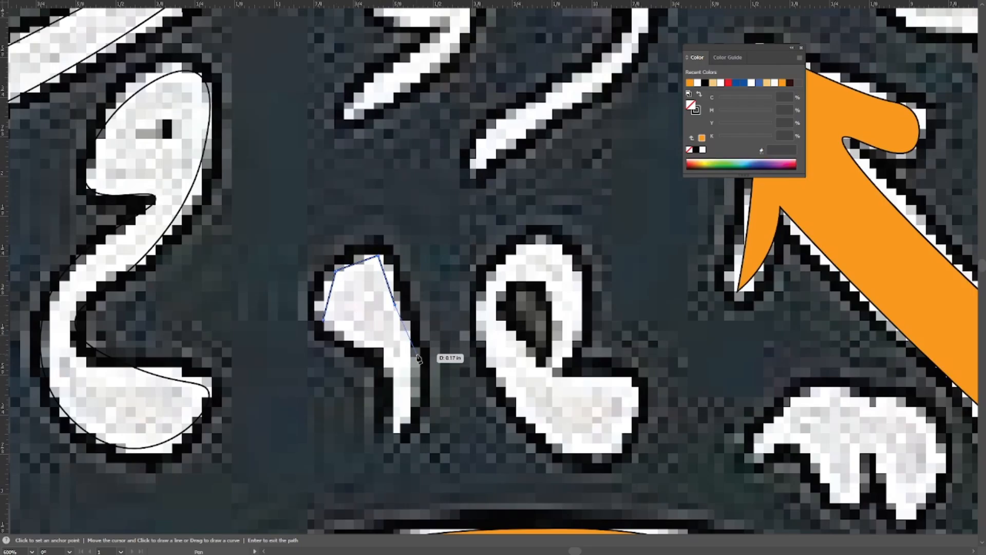
left_click(413, 368)
left_click(408, 378)
left_click(383, 351)
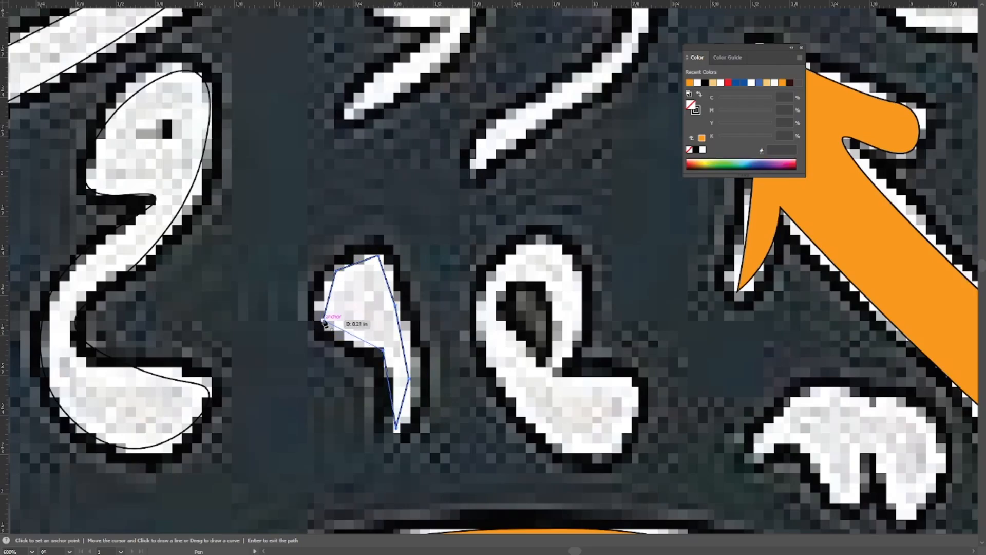
Round the comma-shaped mark's head and tail with the Curvature tool, adjust its inner bend and deselect the path.
key("shift+grave")
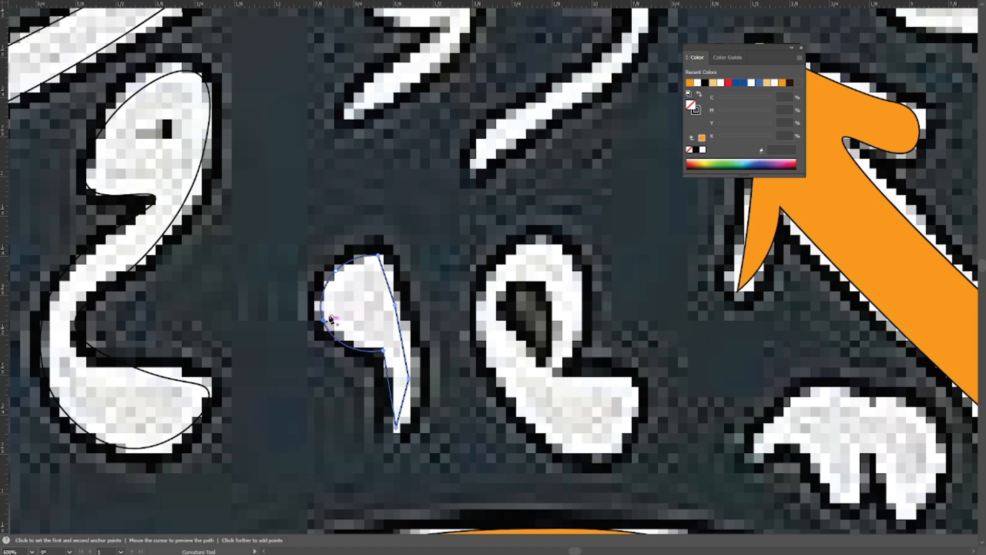
double_click(409, 378)
double_click(384, 351)
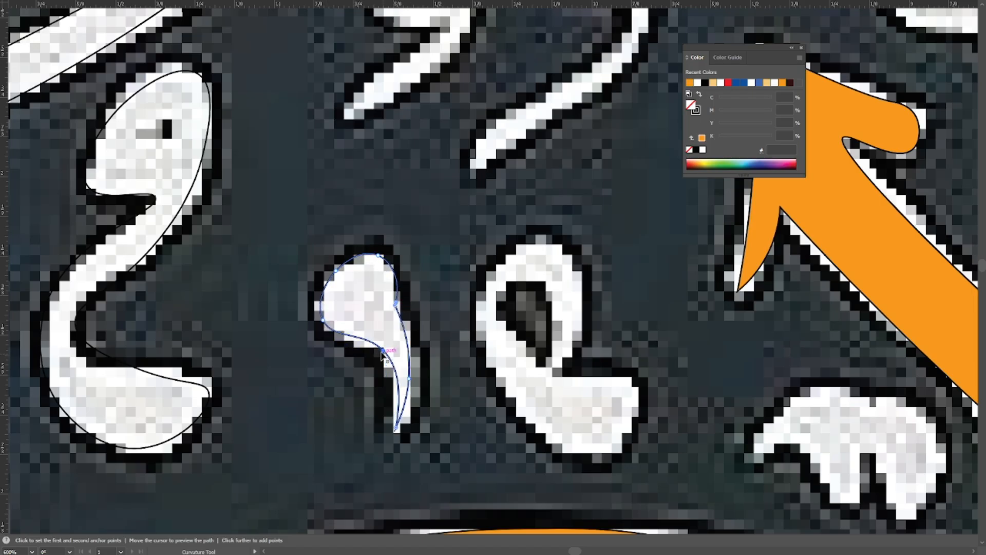
left_click_drag(384, 353, 374, 317)
left_click_drag(386, 390, 388, 395)
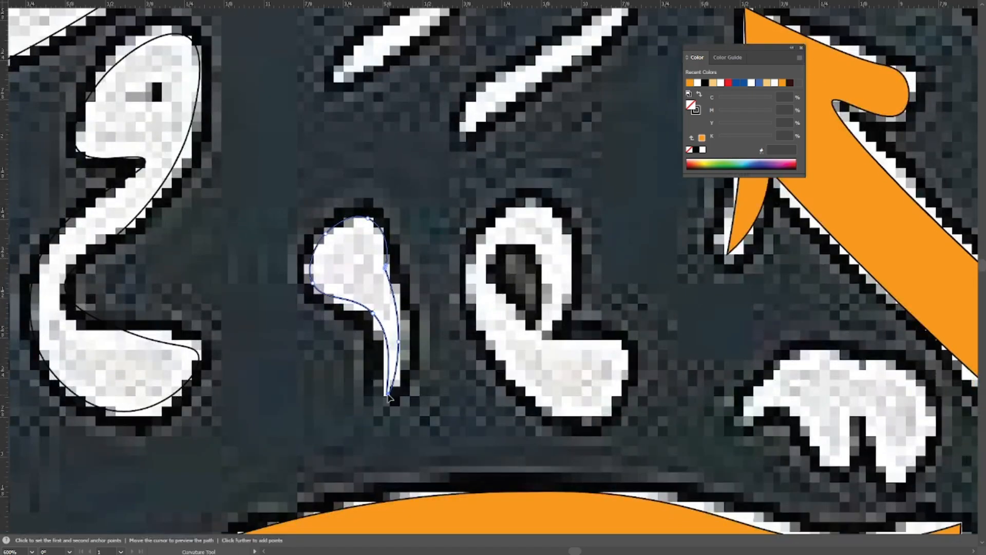
left_click(385, 364)
left_click_drag(396, 200, 412, 227)
key("v")
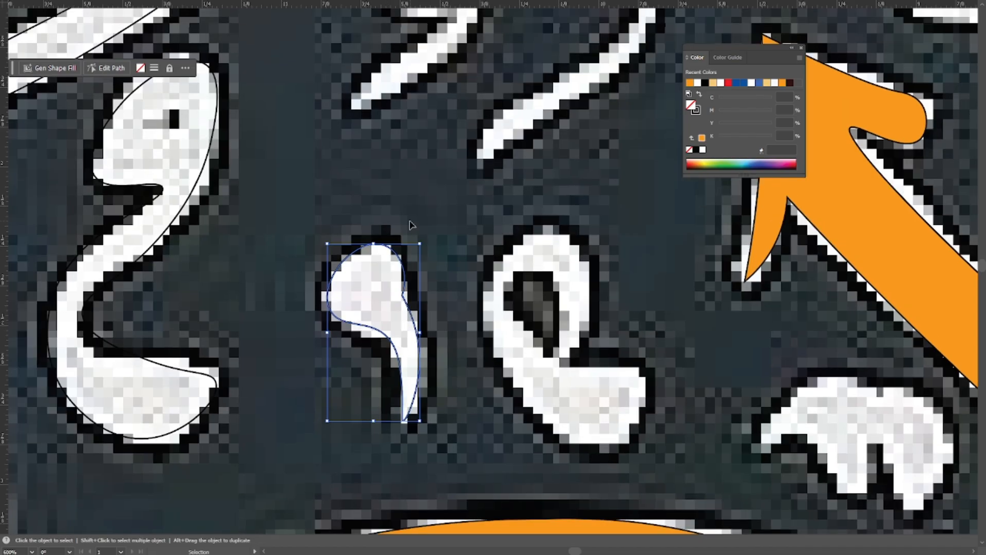
left_click(412, 227)
Start a Pen path at the looped mark's base, tracing up its outer left edge, over the top and down to the inner tip.
scroll(415, 247, "down", 1)
left_click_drag(393, 290, 227, 202)
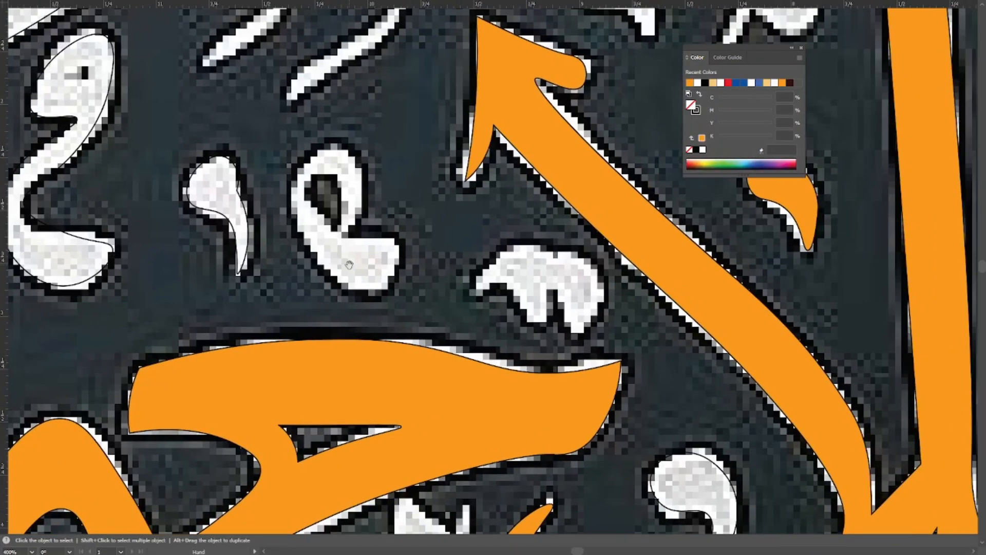
scroll(352, 259, "up", 1)
key("p")
left_click(413, 284)
left_click(351, 221)
scroll(352, 221, "up", 2)
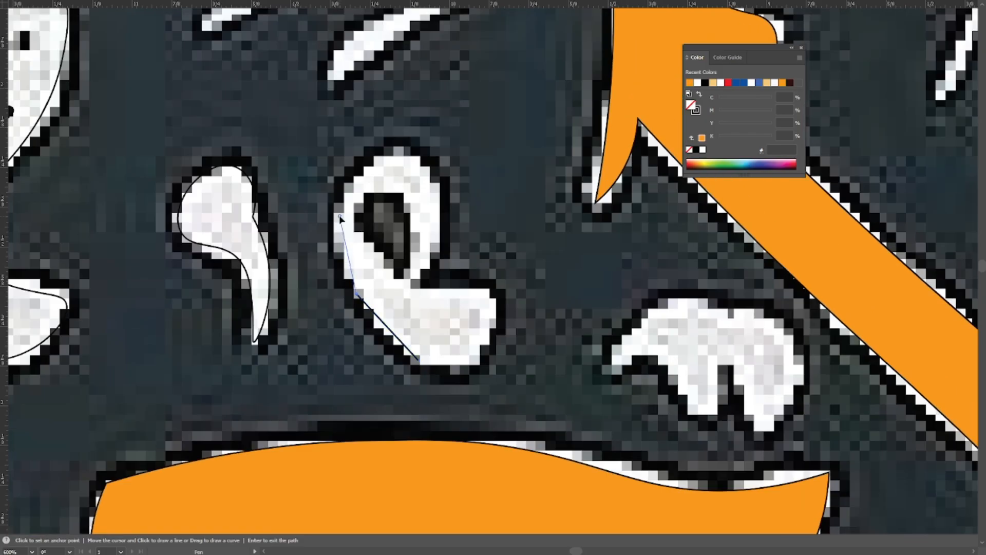
left_click(340, 215)
left_click(400, 153)
left_click(437, 199)
left_click(423, 263)
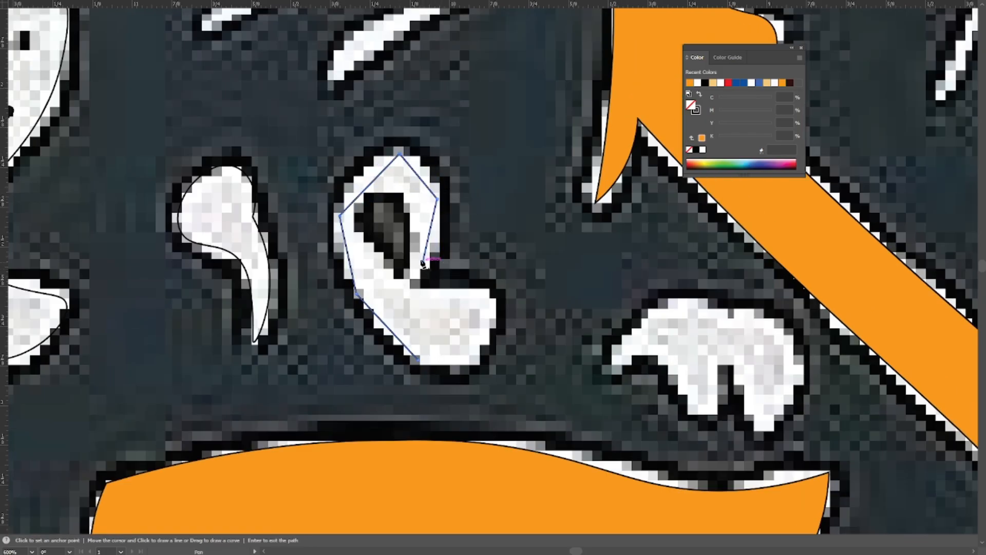
Trace the looped mark's inner opening and foot, closing the path at its base.
left_click(402, 194)
left_click(411, 288)
left_click(480, 292)
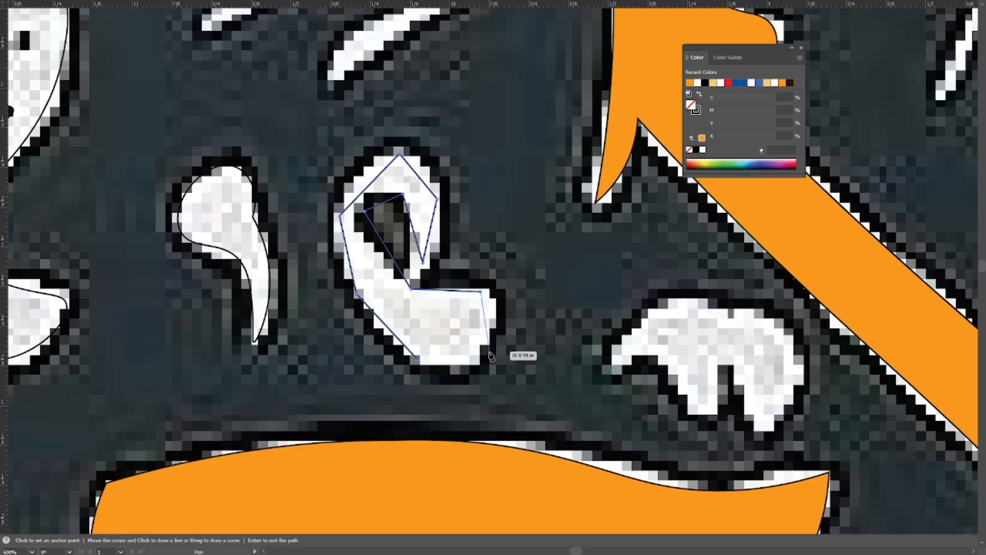
left_click(481, 352)
left_click(420, 360)
Round the looped mark's outer left edge, top and inner opening with the Curvature tool.
key("shift+grave")
double_click(340, 216)
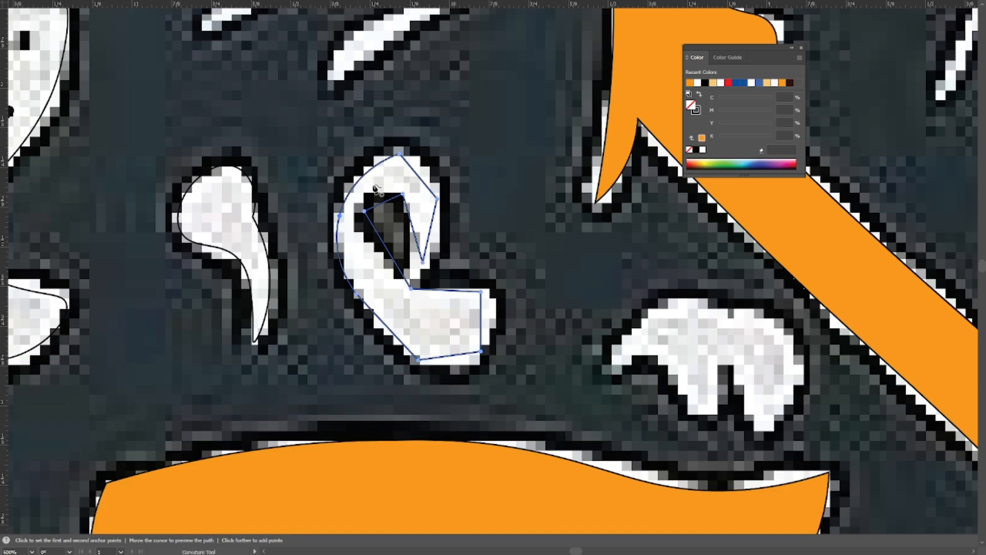
double_click(399, 154)
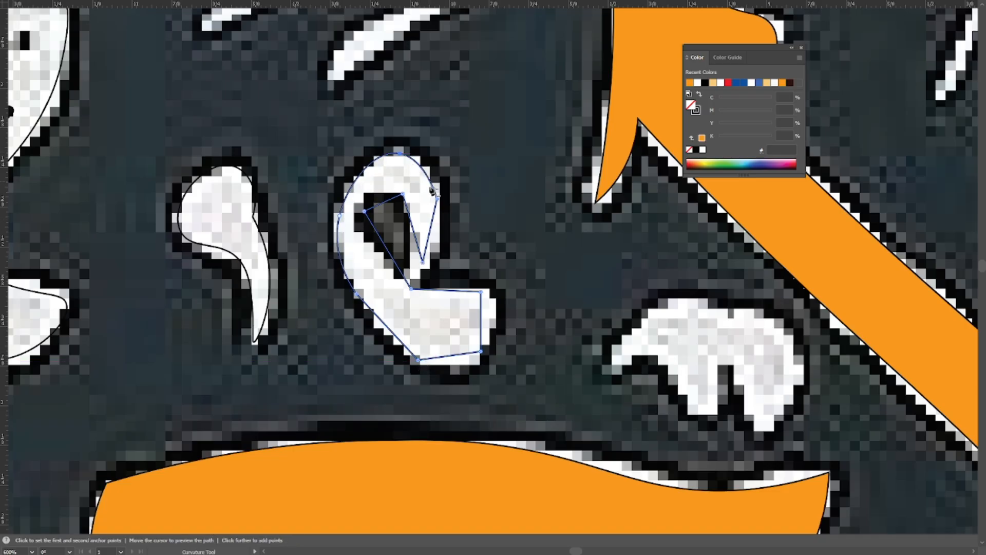
double_click(401, 195)
Round the corners of the looped mark's foot, its base and the tip of its hook.
double_click(481, 292)
double_click(480, 352)
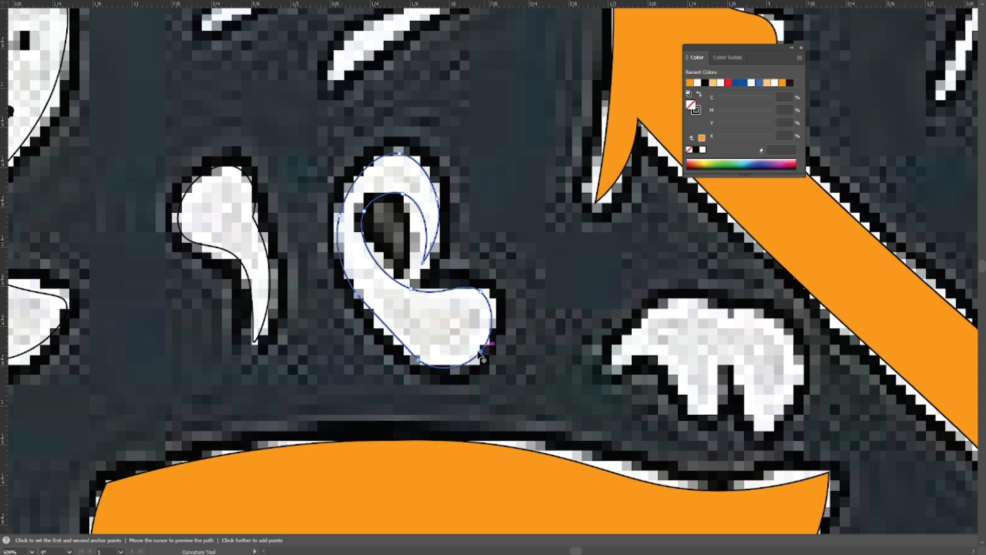
double_click(418, 361)
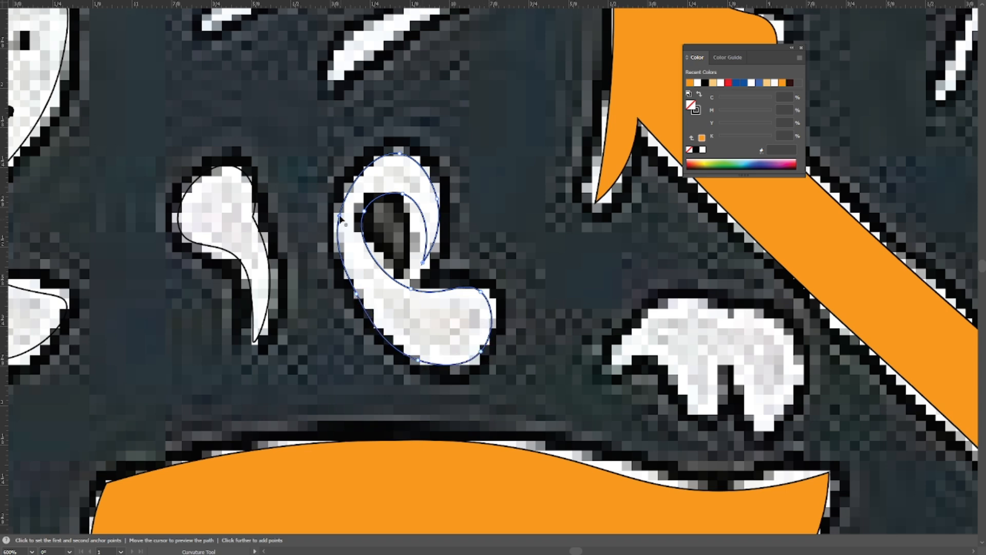
left_click_drag(340, 215, 299, 245)
left_click(439, 381)
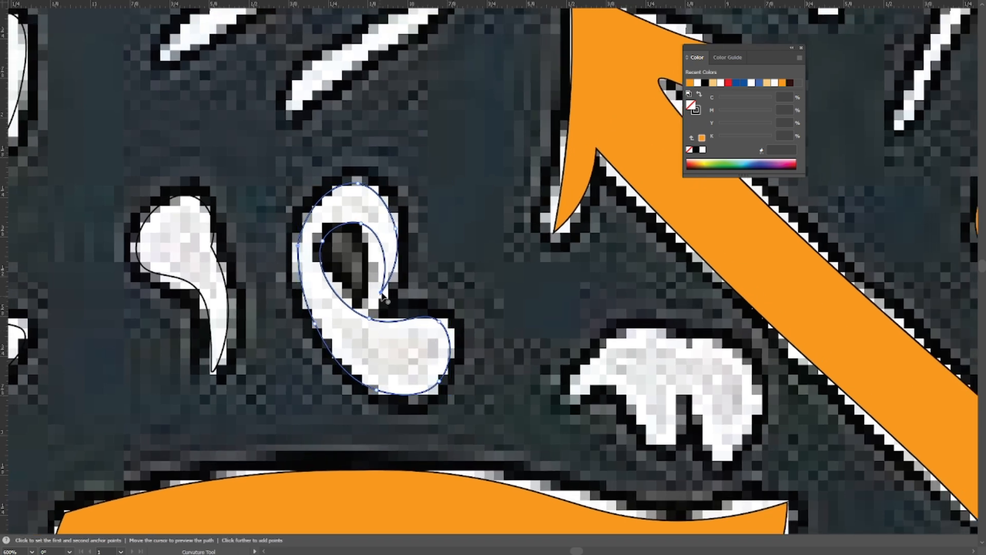
double_click(381, 293)
Inspect the looped mark's path in outline view and undo its accidental move.
key("v")
left_click_drag(471, 195, 522, 266)
left_click(522, 266)
key("ctrl+y")
left_click_drag(396, 319, 383, 249)
left_click(409, 272, "ctrl")
left_click_drag(501, 325, 347, 223)
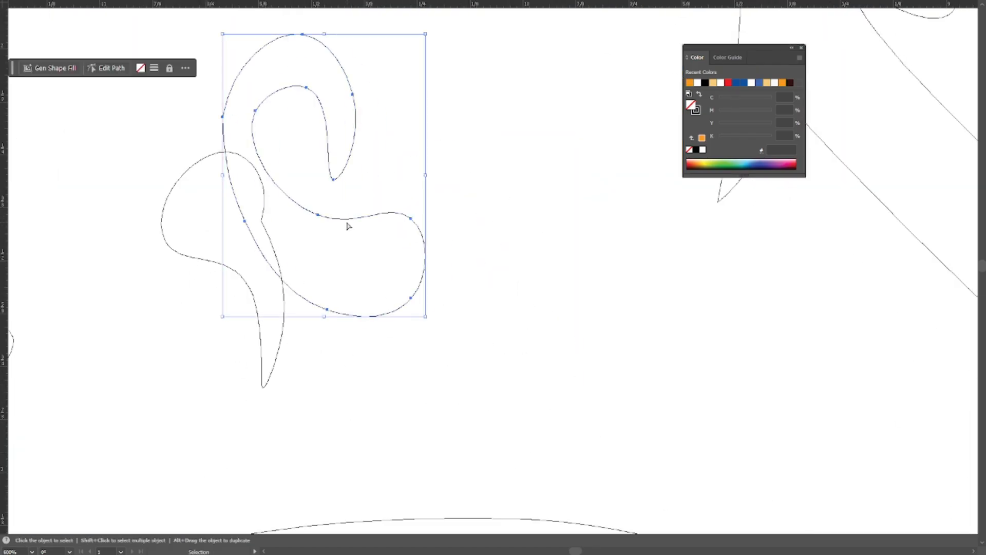
key("ctrl+z")
left_click_drag(413, 331, 293, 262)
left_click_drag(446, 214, 454, 266)
Check the looped mark's left edge with Direct Selection, deselect it and return to the preview.
key("a")
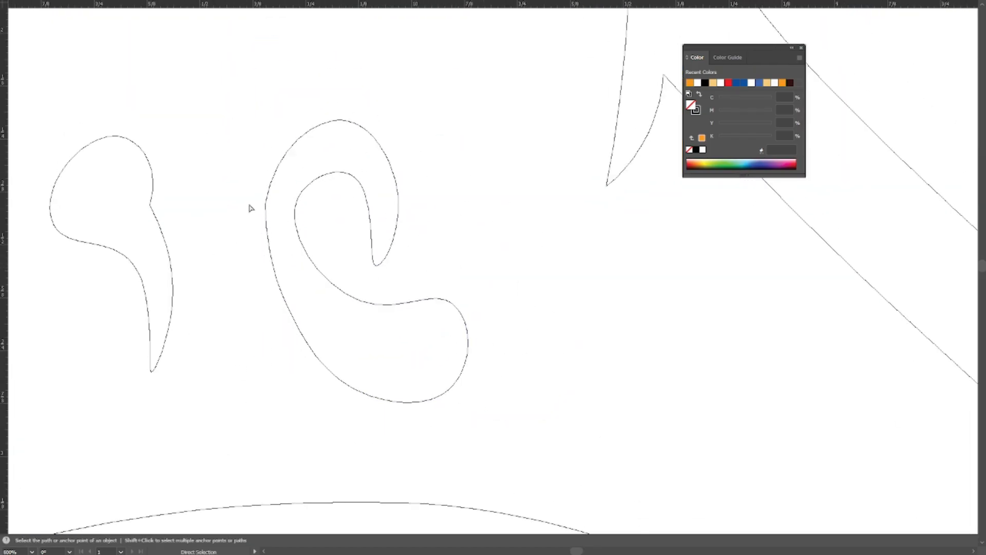
left_click_drag(252, 195, 291, 238)
left_click_drag(277, 206, 484, 491)
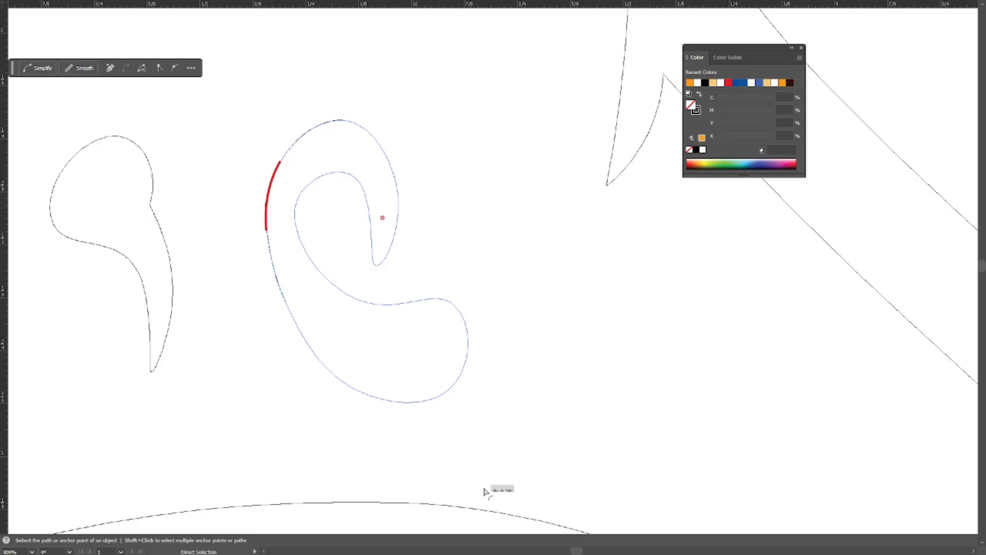
key("v")
left_click(428, 124)
left_click(299, 255, "ctrl+alt")
key("ctrl+y")
Trace the toothed mark above the wide orange letter as a closed Pen path with its top arc and lower teeth.
left_click_drag(501, 327, 342, 267)
left_click_drag(431, 304, 359, 215)
left_click(359, 216, "ctrl+alt")
left_click(358, 215, "ctrl+alt")
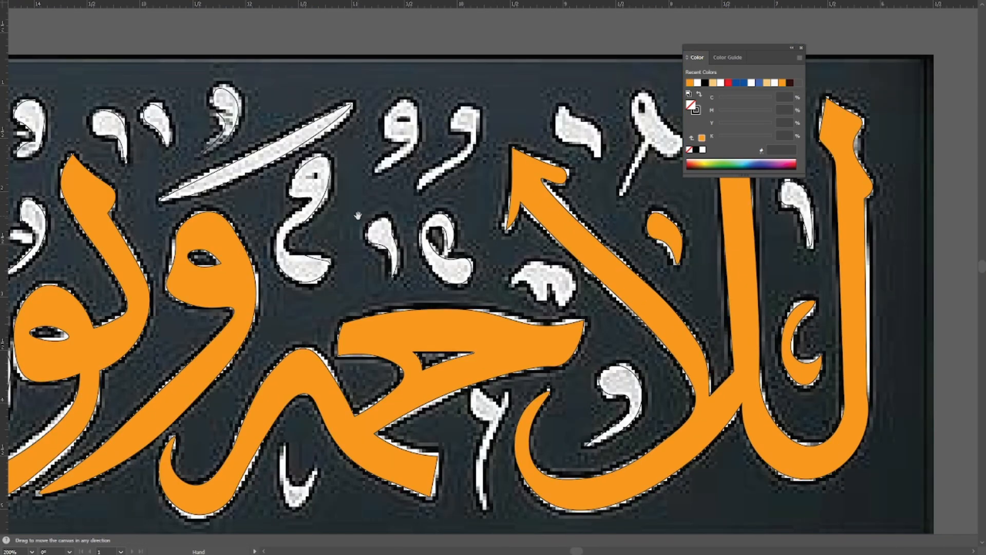
left_click_drag(509, 290, 370, 251)
left_click(395, 223)
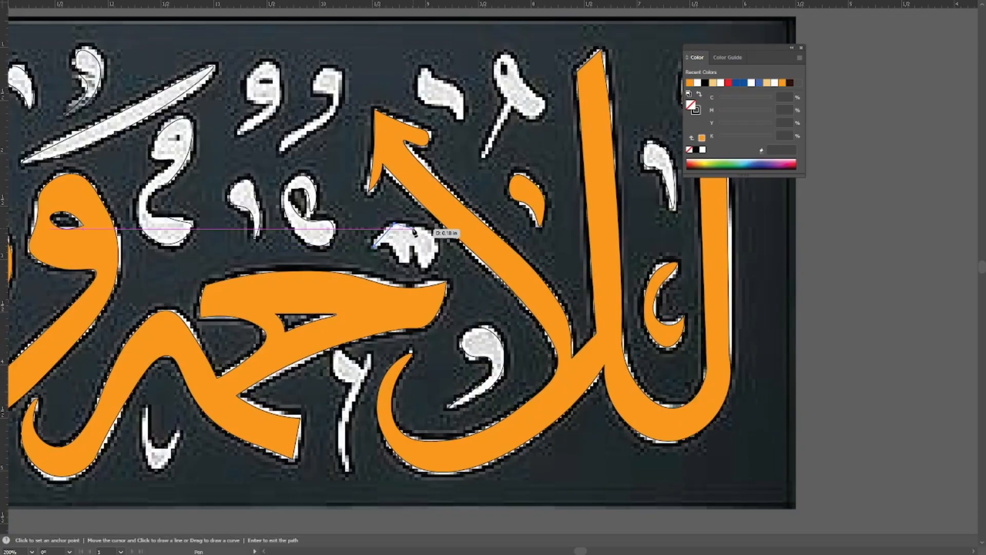
left_click(413, 226)
left_click(434, 244)
left_click(424, 266)
left_click(417, 252, "ctrl")
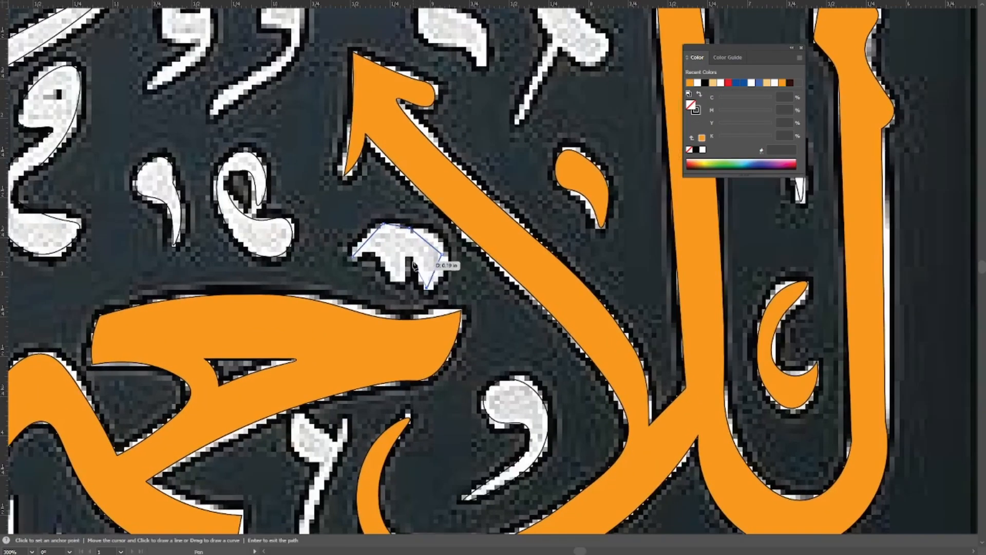
left_click(391, 281)
left_click(378, 254)
left_click(352, 256)
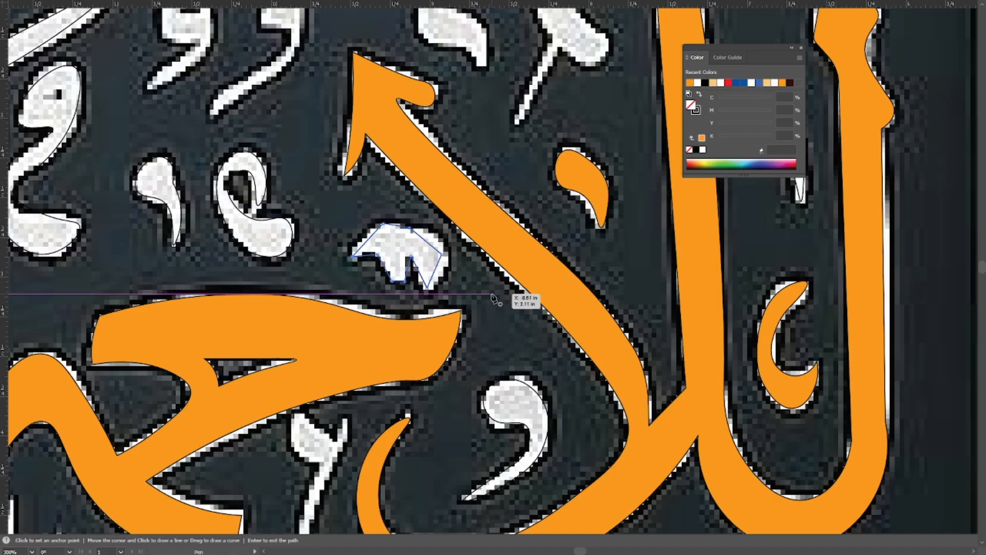
Curve the toothed mark's top and side edges with the Curvature tool, keeping the traced teeth.
key("shift+`")
key("ctrl+=")
double_click(346, 262)
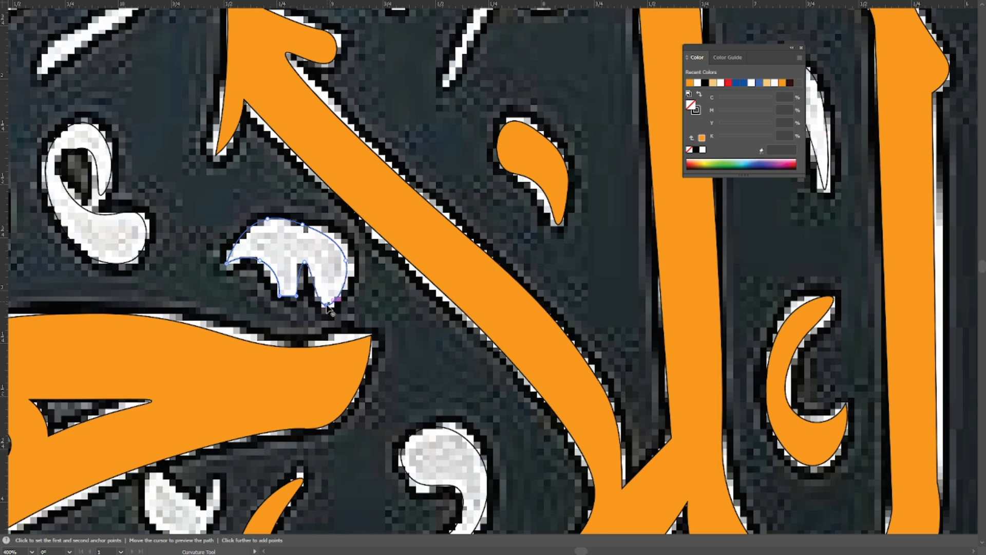
key("ctrl+1")
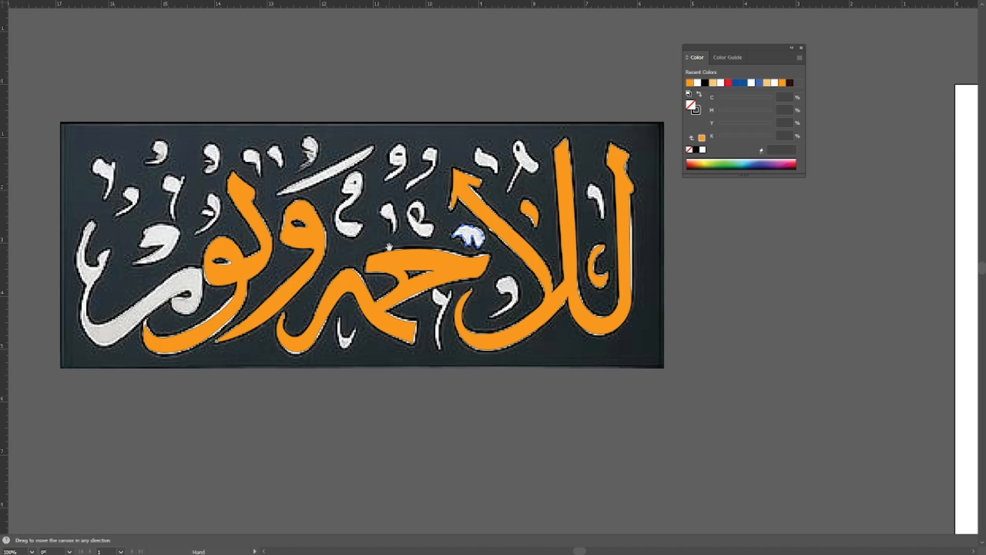
left_click_drag(387, 236, 422, 297)
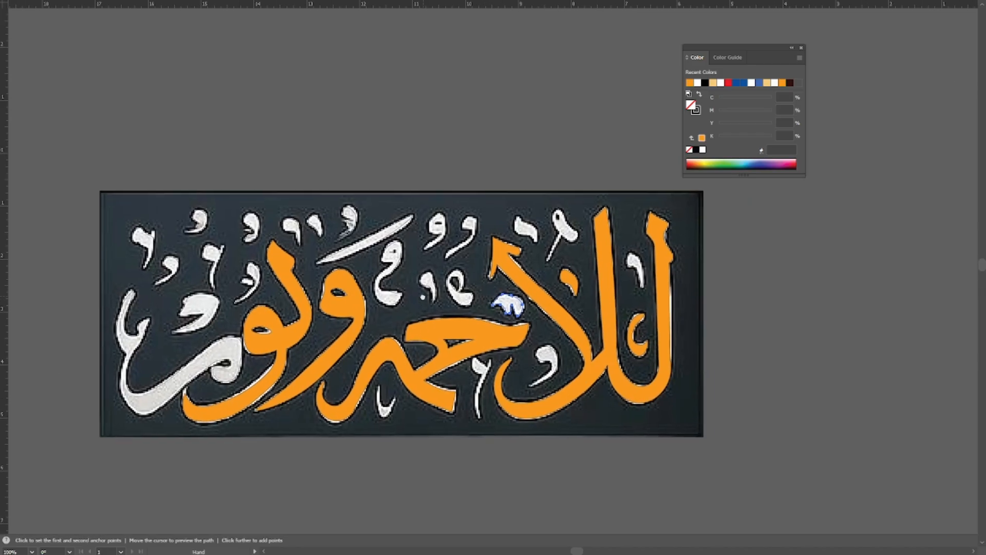
Trace the comma-shaped mark with the slitted head, above the looped letters, as a closed Pen path with a pointed tail.
scroll(444, 244, "up", 5)
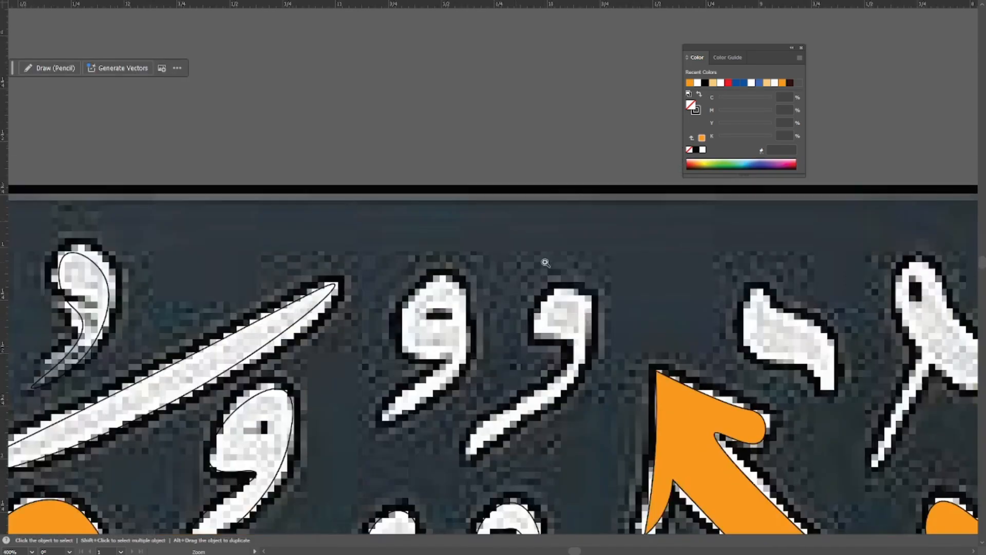
left_click_drag(560, 403, 472, 329)
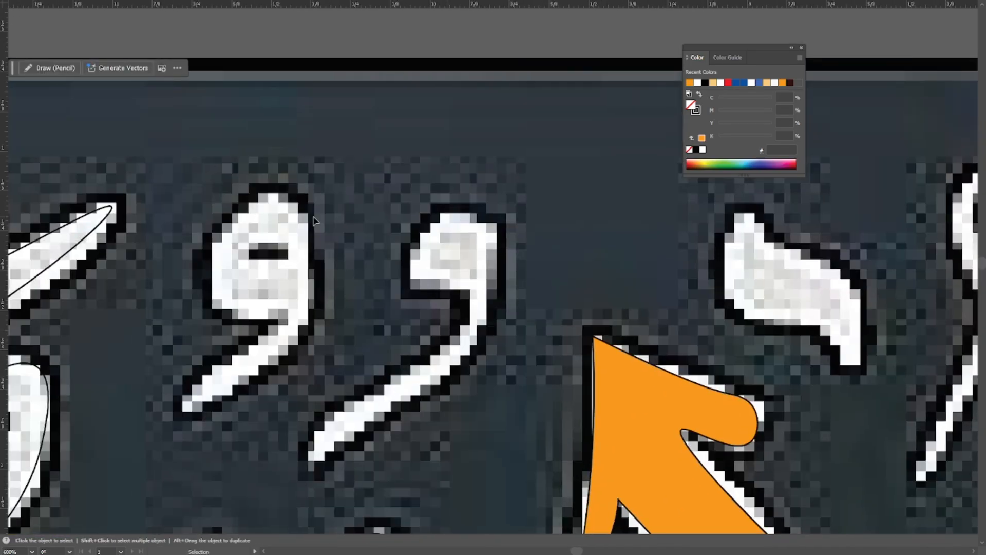
key("p")
left_click_drag(242, 281, 324, 332)
left_click(298, 353)
left_click(302, 286)
left_click(354, 246)
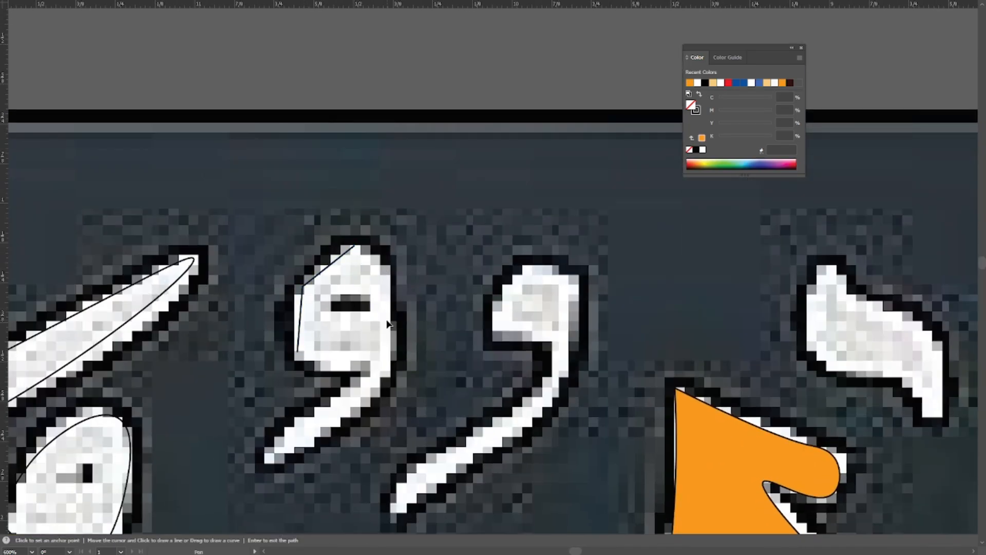
left_click(387, 321)
left_click(378, 393)
left_click(265, 460)
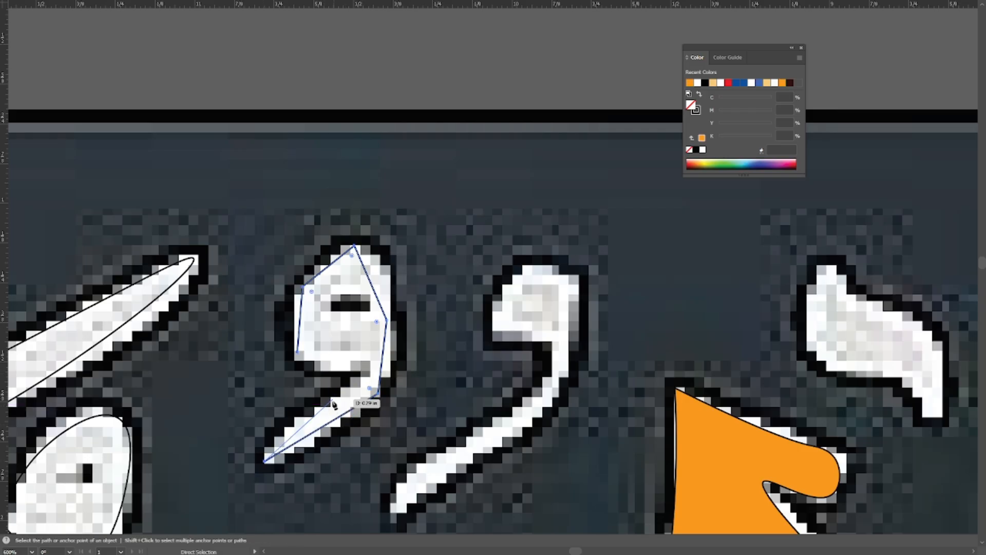
left_click(329, 404)
left_click(366, 365)
Curve the slitted mark's head and outer tail edge with the Curvature tool, following the white shape.
key("shift+grave")
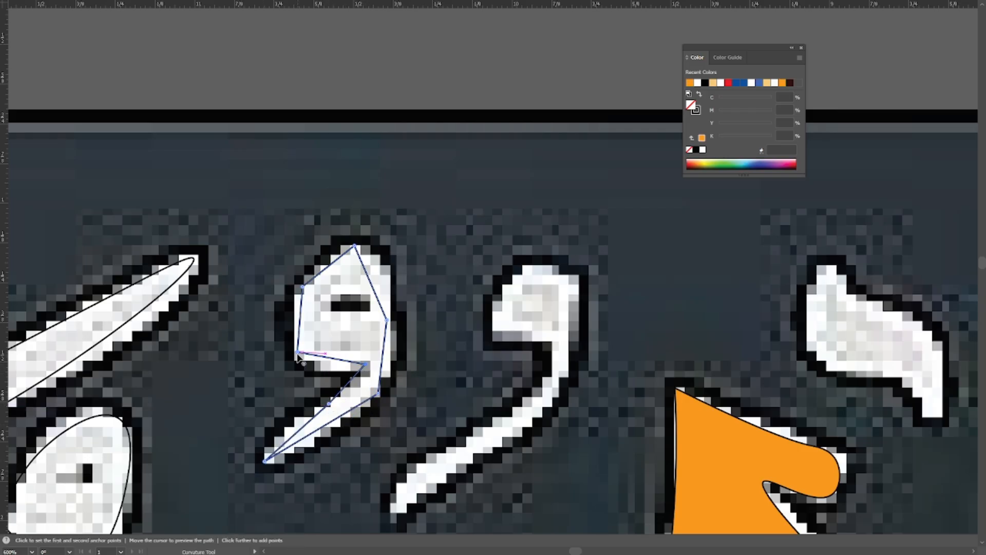
left_click(298, 354)
left_click(303, 286)
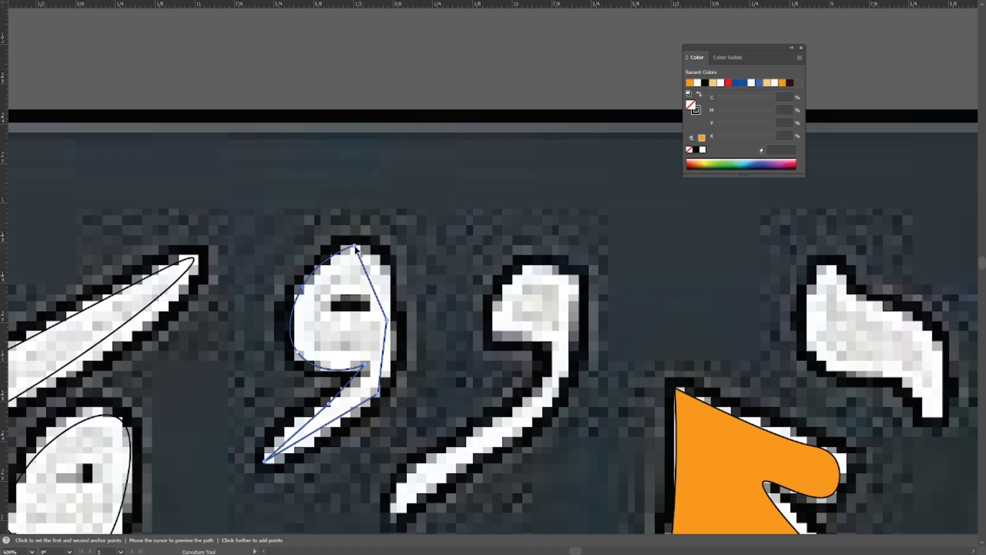
left_click(354, 246)
left_click(386, 319)
left_click(378, 394)
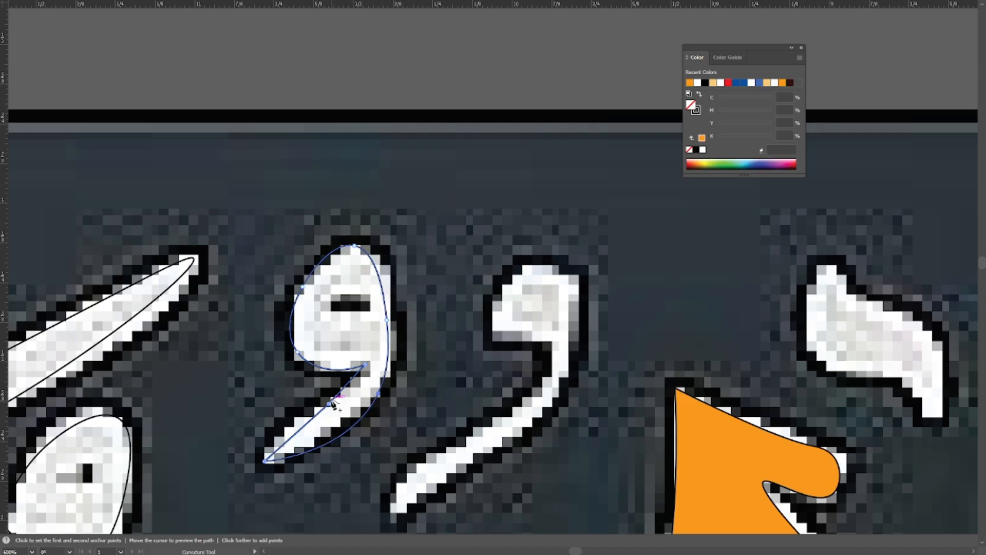
left_click(365, 364)
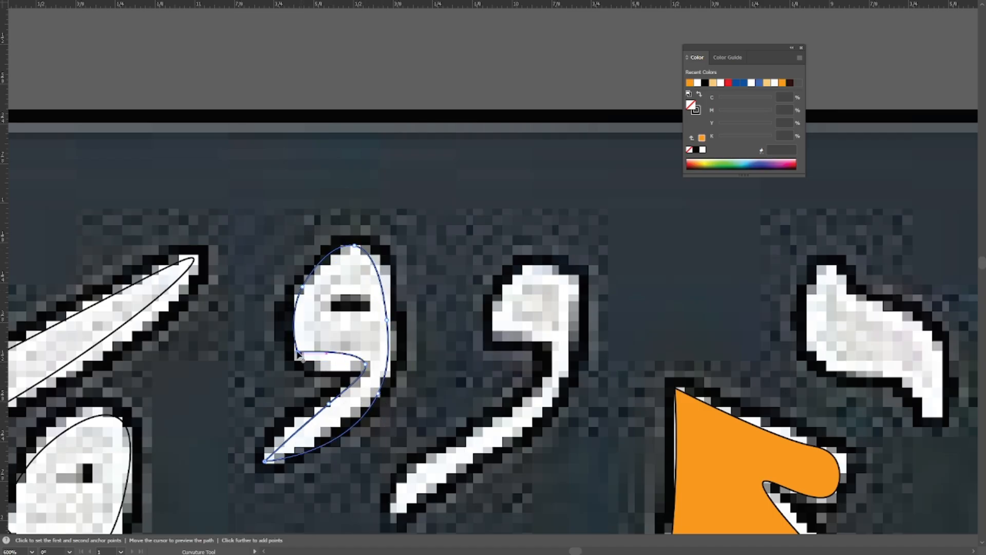
left_click_drag(308, 360, 321, 278)
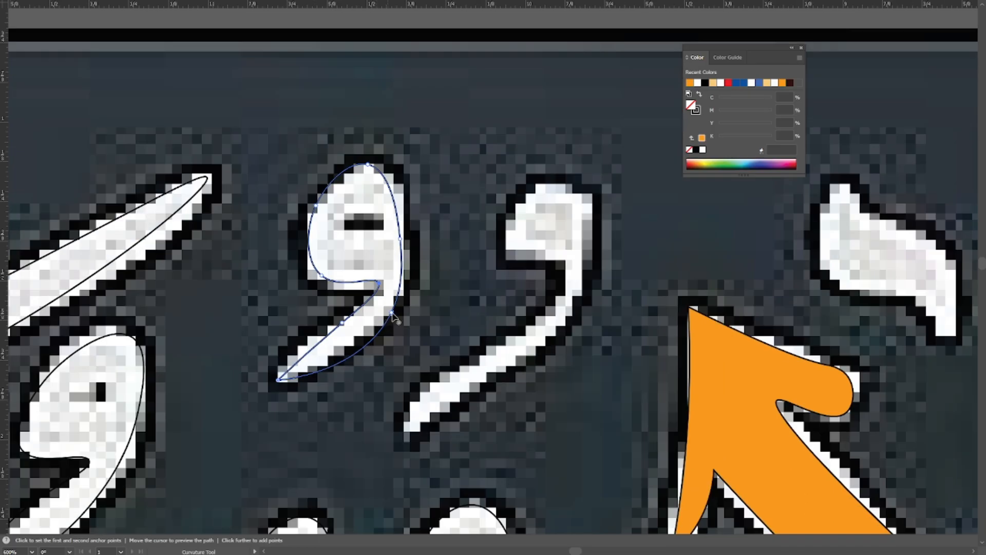
left_click_drag(316, 219, 352, 252)
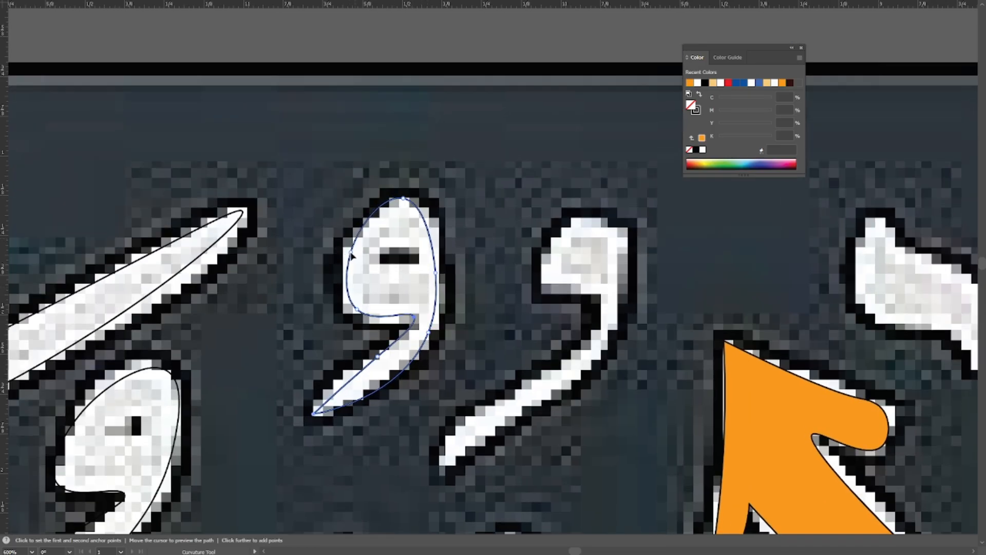
left_click_drag(403, 200, 406, 206)
Round the slitted mark's sharp inner corner between head and tail with Direct Selection, and deselect the path.
key("a")
left_click_drag(436, 380, 399, 329)
left_click(436, 370)
scroll(415, 362, "up", 1)
key("ctrl+y")
left_click_drag(402, 287, 377, 362)
key("ctrl+y")
left_click_drag(432, 236, 397, 256)
left_click(397, 256)
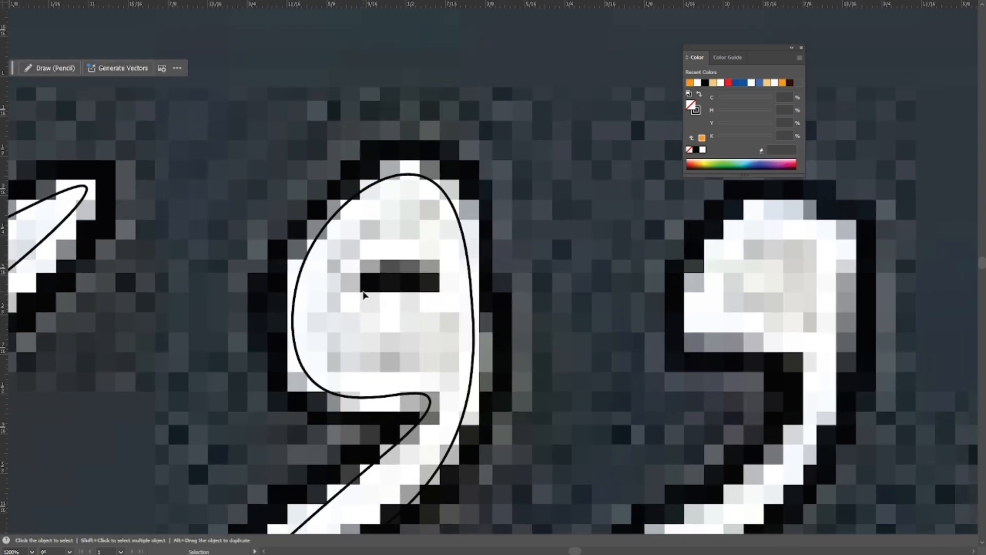
Draw a small rectangle at the dark slit in the mark's head and cut it out with Shape Builder.
key("m")
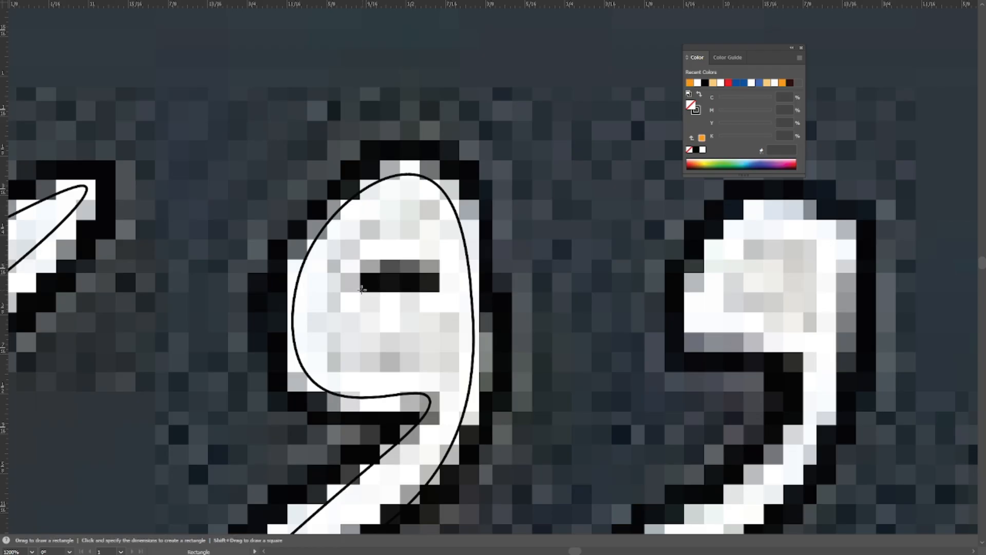
left_click_drag(342, 278, 438, 311)
left_click_drag(548, 354, 420, 295)
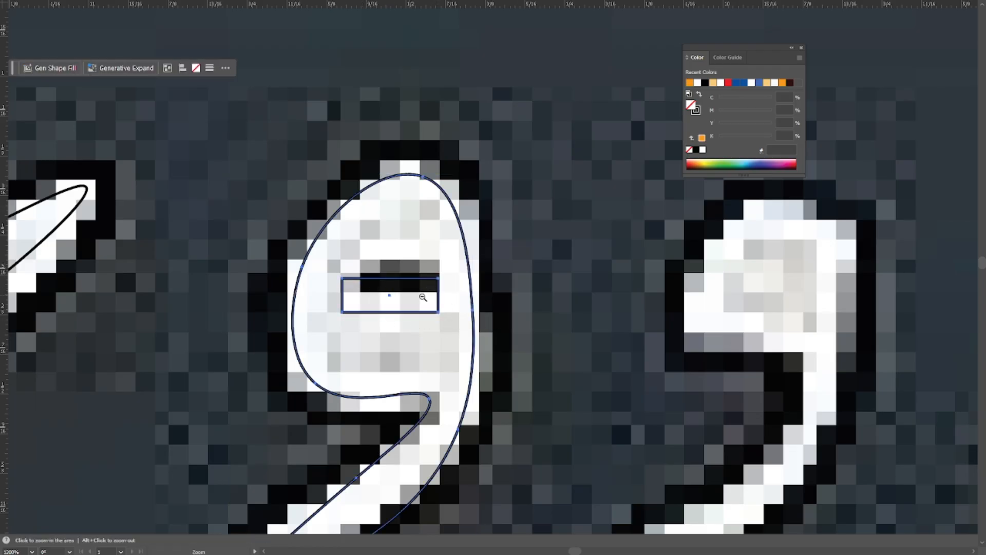
key("ctrl+minus")
key("shift+m")
left_click(434, 264, "alt")
key("v")
left_click(524, 232)
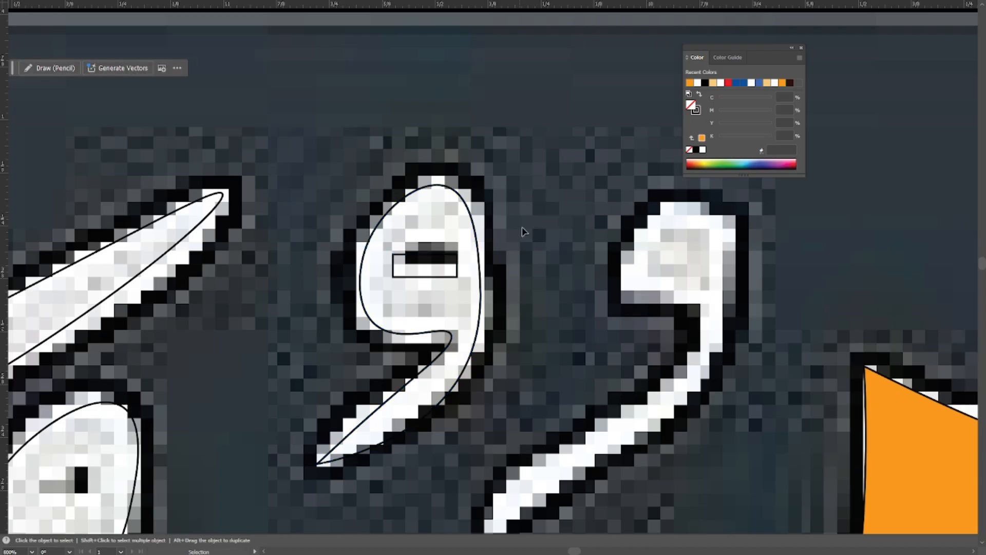
Trace the adjacent comma-shaped mark with its long slanting tail as a closed Pen path.
scroll(570, 263, "down", 1)
left_click_drag(570, 263, 280, 208)
key("p")
left_click(344, 168)
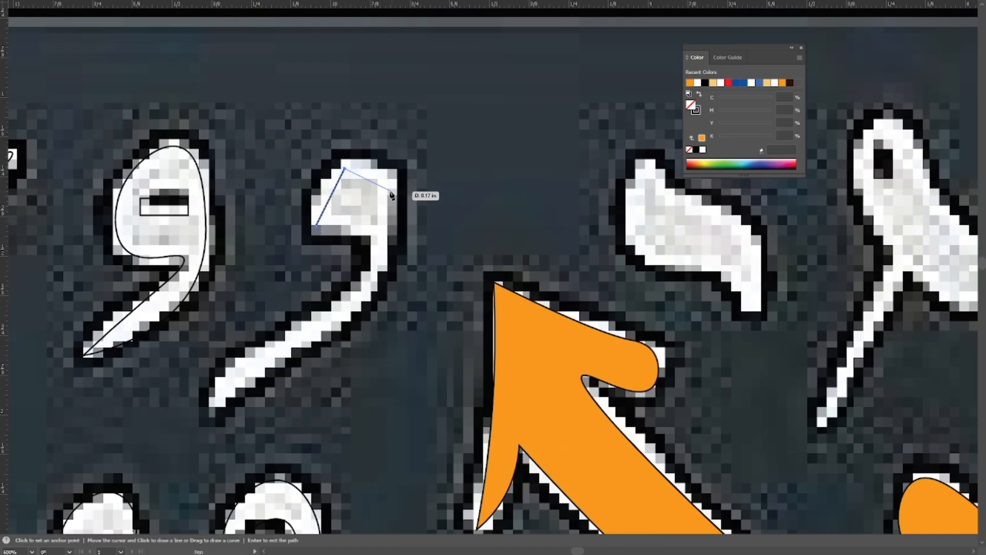
left_click(389, 191)
left_click(374, 290)
left_click(293, 355)
left_click(215, 409)
left_click(235, 360)
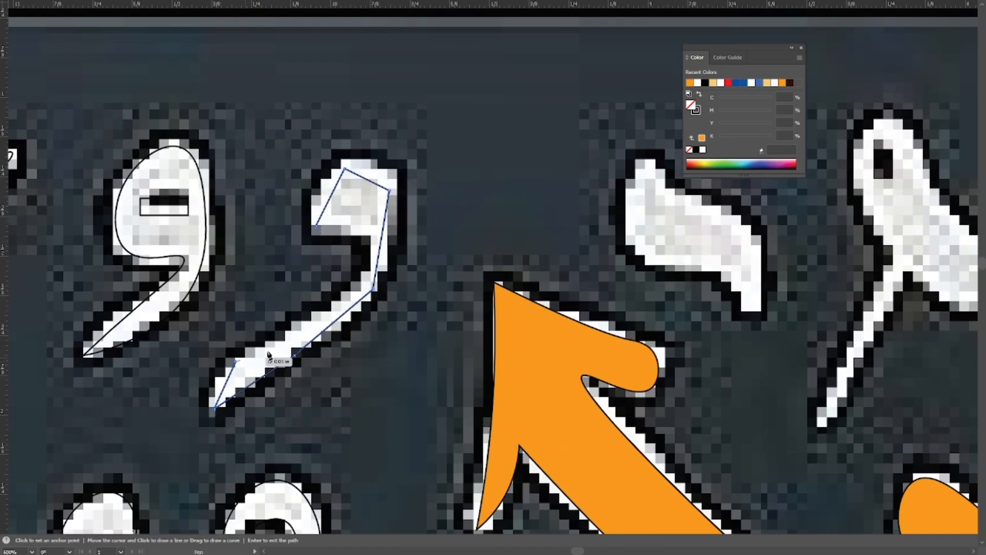
left_click(333, 304)
left_click(371, 237)
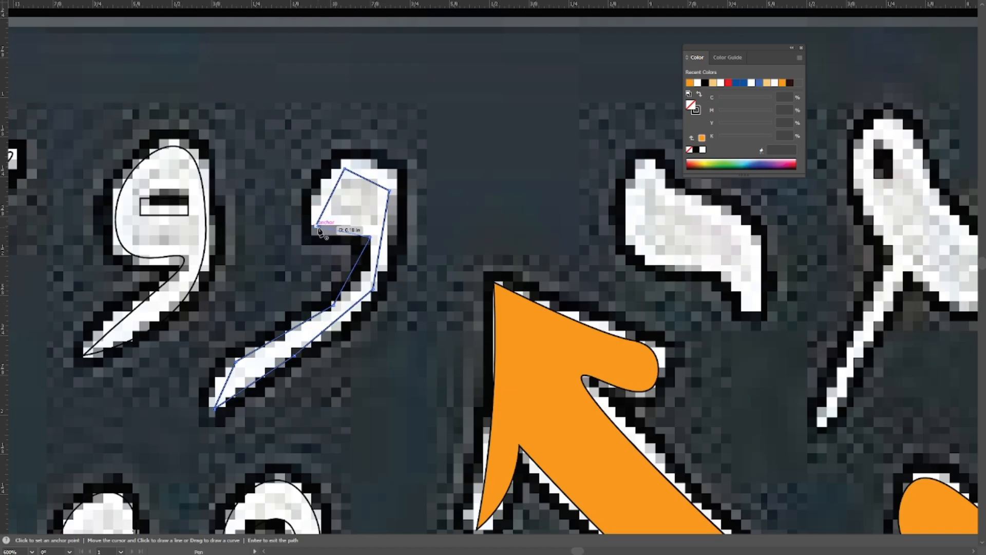
Curve the long-tailed mark's head, inner bend and tail edges with the Curvature tool.
key("shift+grave")
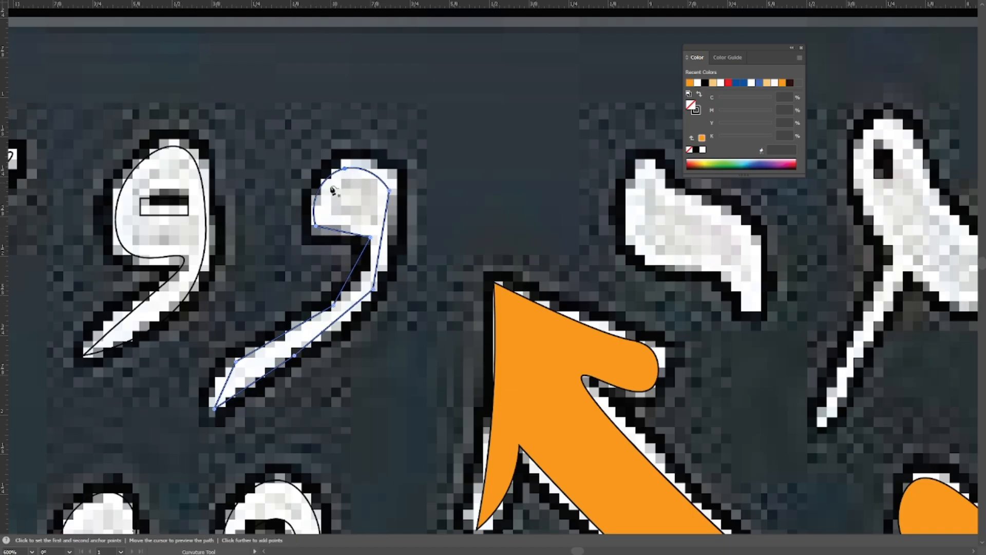
double_click(371, 237)
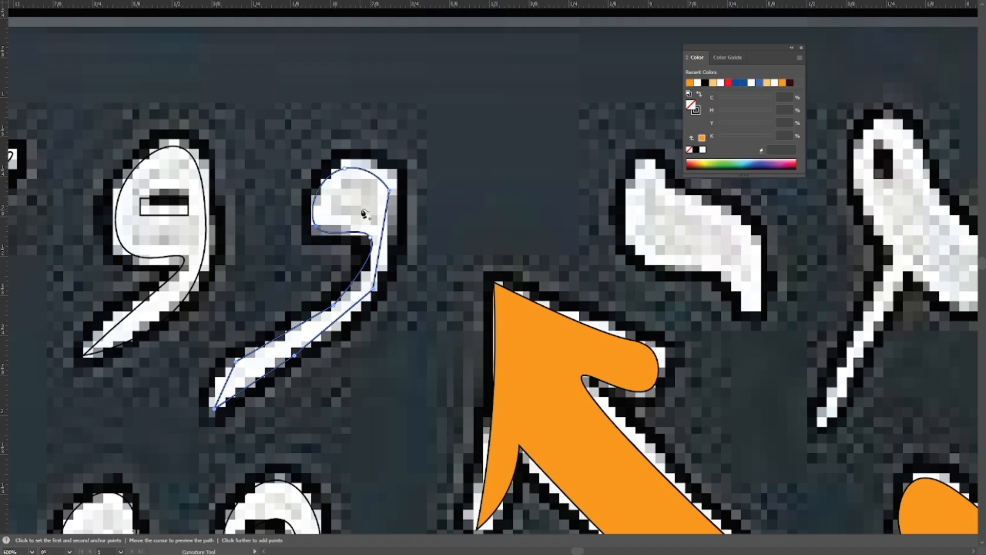
scroll(380, 194, "down", 3)
scroll(307, 205, "down", 2)
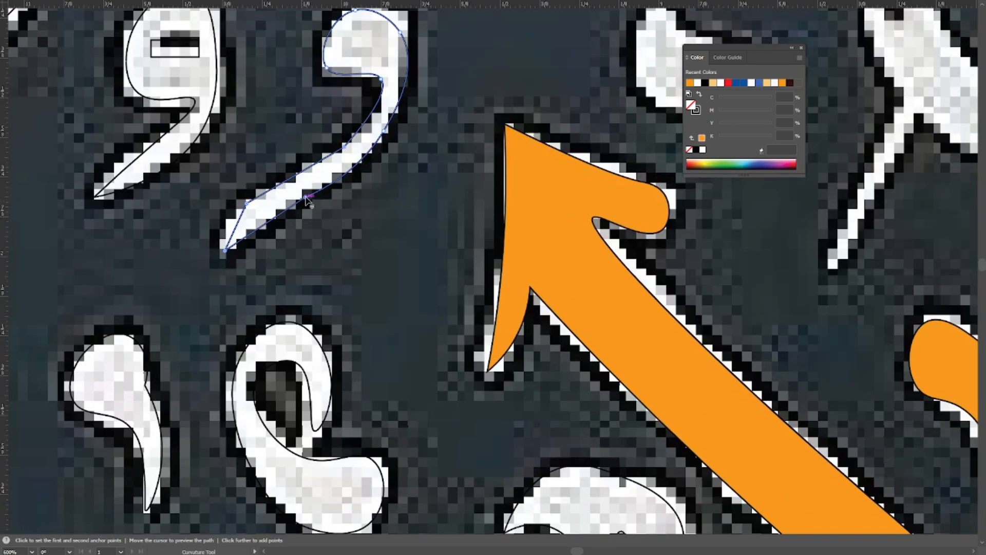
double_click(248, 204)
double_click(226, 250)
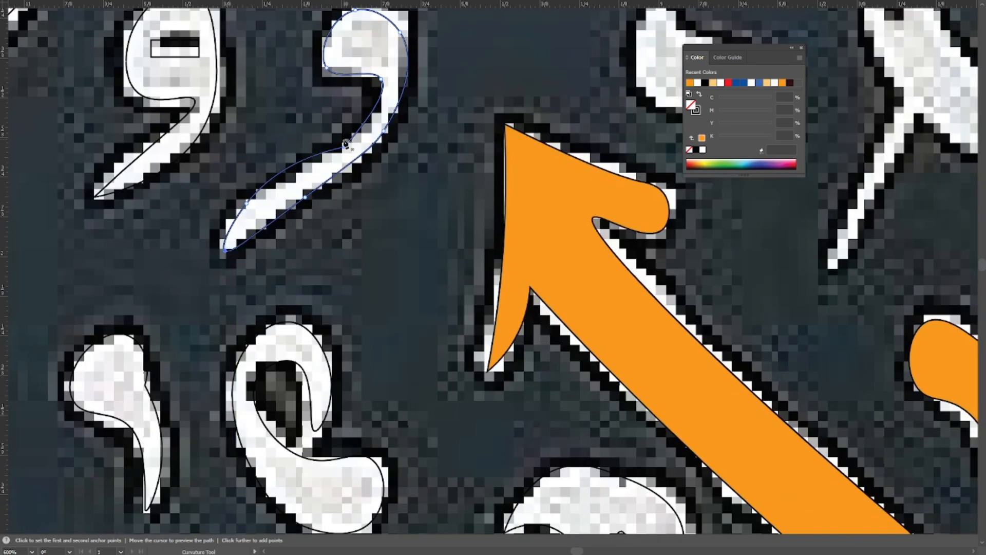
left_click_drag(345, 149, 451, 297)
Try to round the rectangular opening's upper-left corner in outline view, and undo it.
key("ctrl+y")
key("ctrl+minus")
left_click_drag(454, 190, 393, 171)
left_click_drag(290, 220, 341, 356)
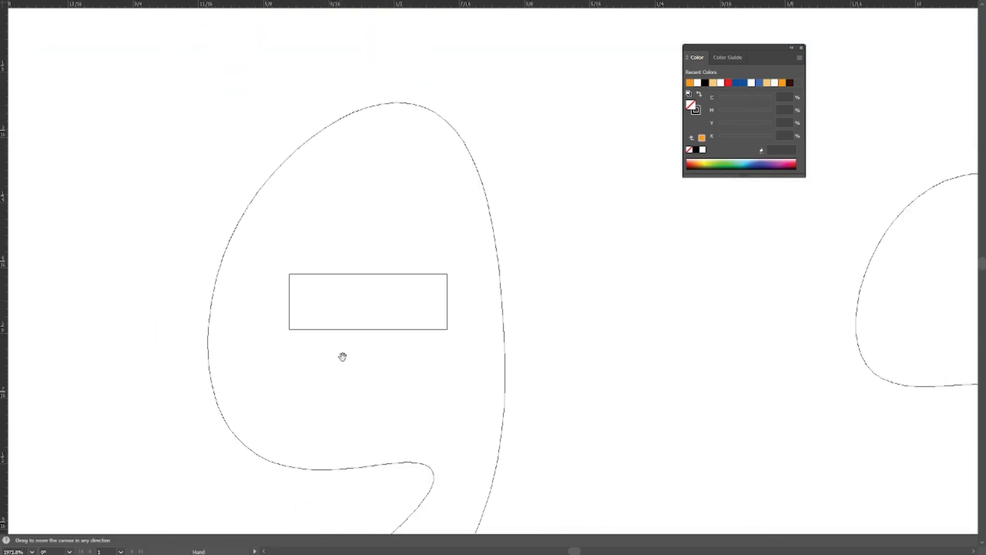
left_click_drag(271, 259, 472, 362)
left_click_drag(298, 282, 331, 301)
key("ctrl+z")
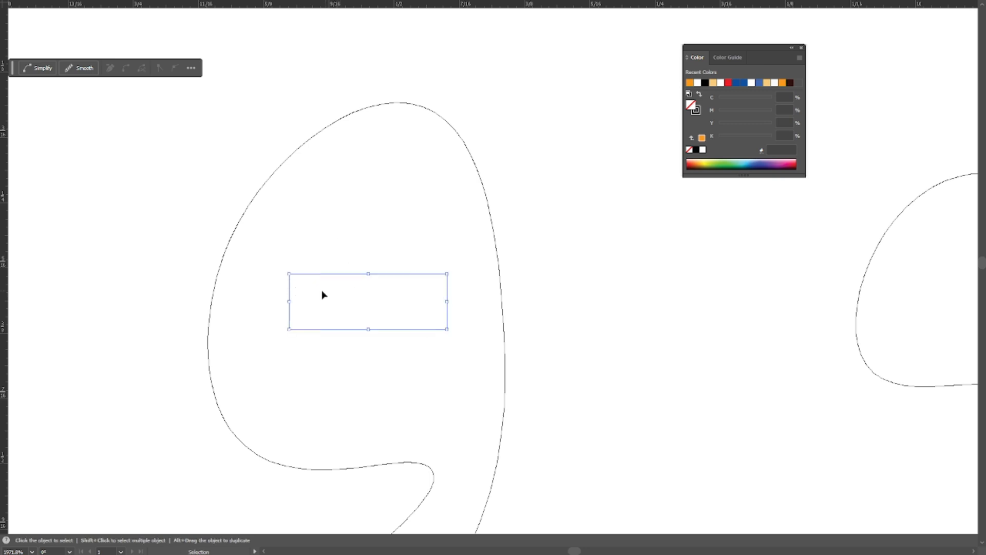
left_click(290, 275)
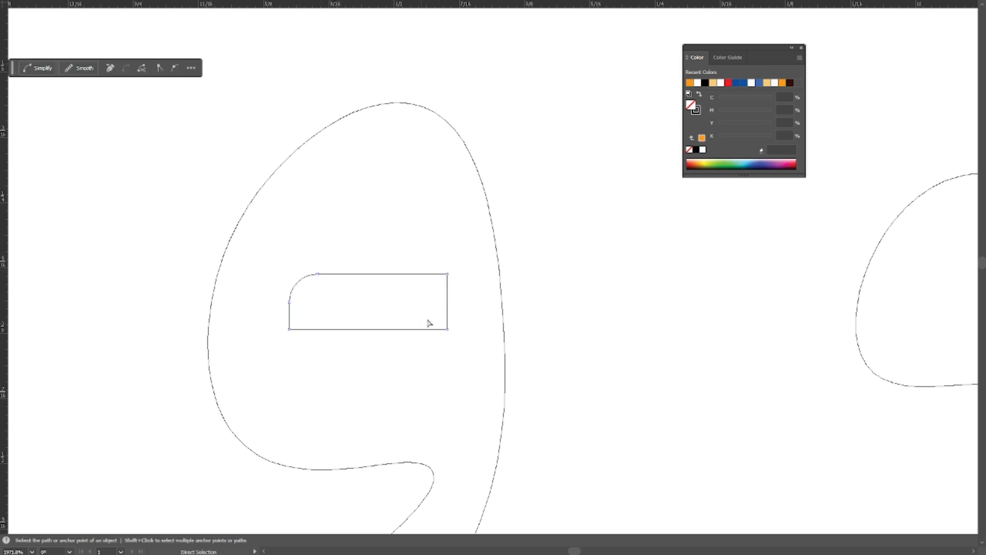
key("ctrl+z")
Delete the rectangular opening from the slitted mark's head.
left_click(357, 334)
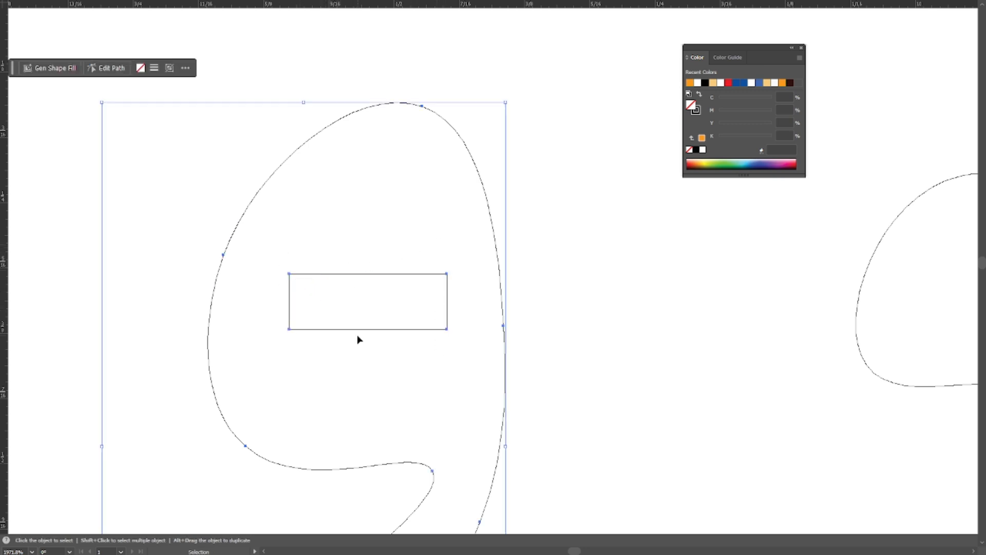
left_click_drag(264, 262, 446, 344)
key("Delete")
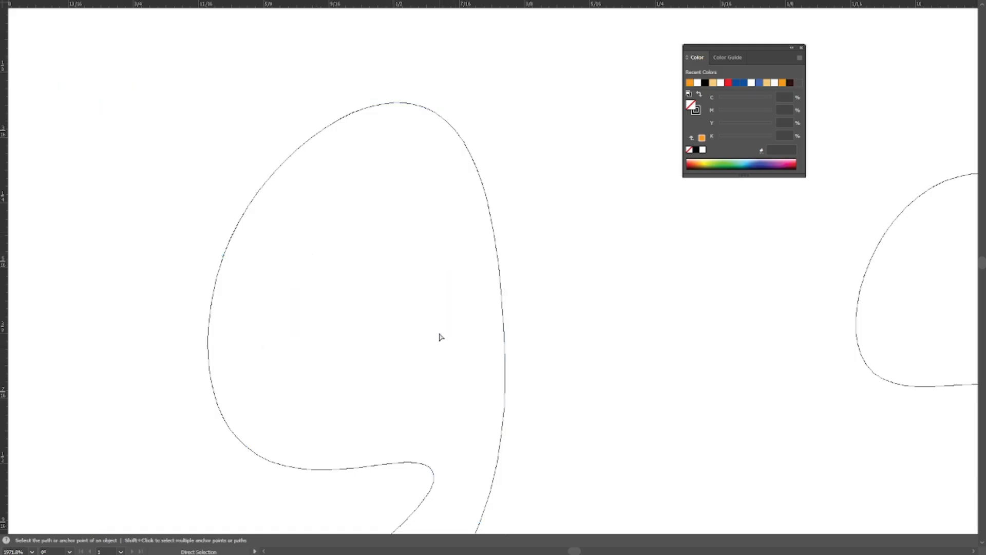
Return to the preview and trace the dark slit as a closed four-point Pen path with an indented lower edge.
key("ctrl+y")
key("ctrl+plus")
key("p")
left_click(335, 258)
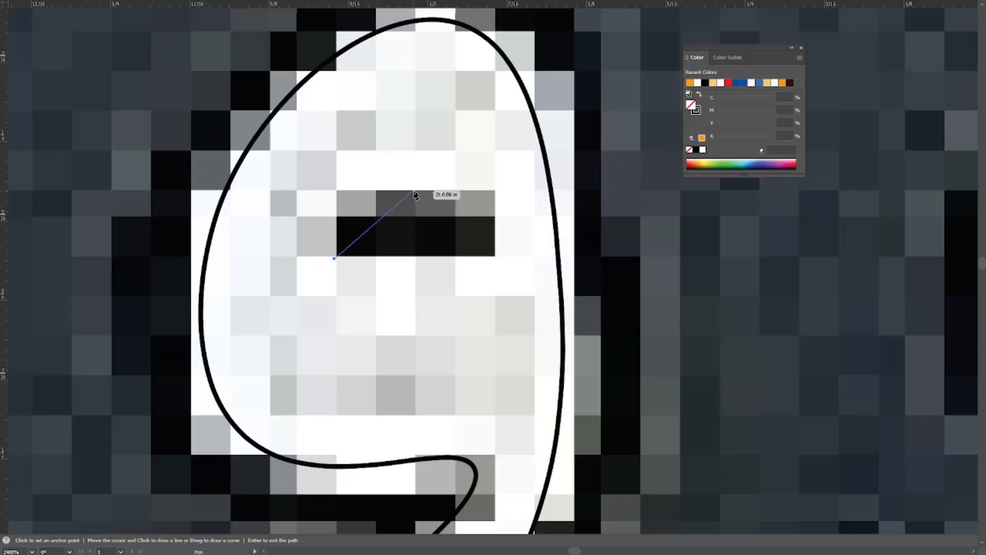
left_click(413, 191)
left_click(482, 270)
left_click(414, 245)
Curve the slit path with the Curvature tool into a teardrop with a rounded lower edge, adding a point on its upper edge.
key("shift+grave")
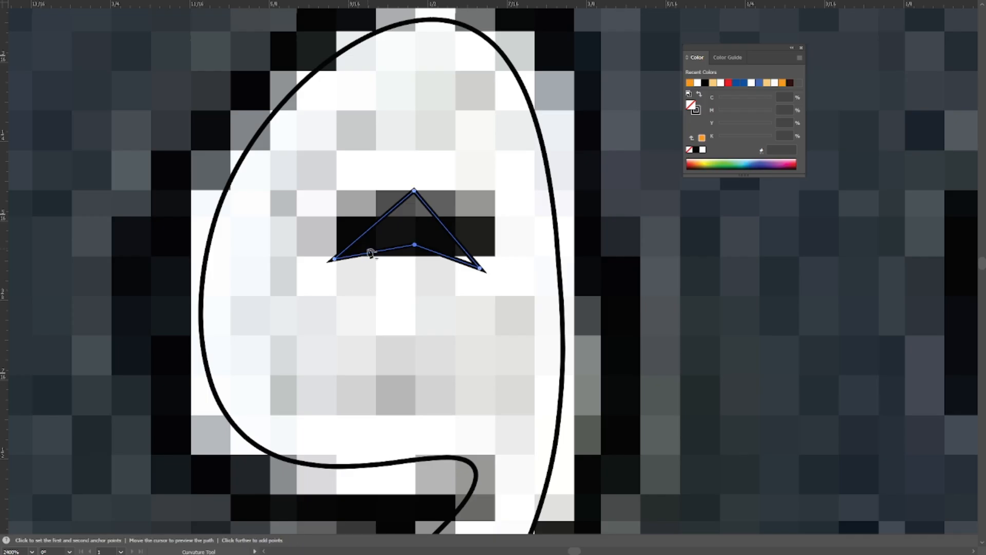
double_click(414, 244)
double_click(414, 191)
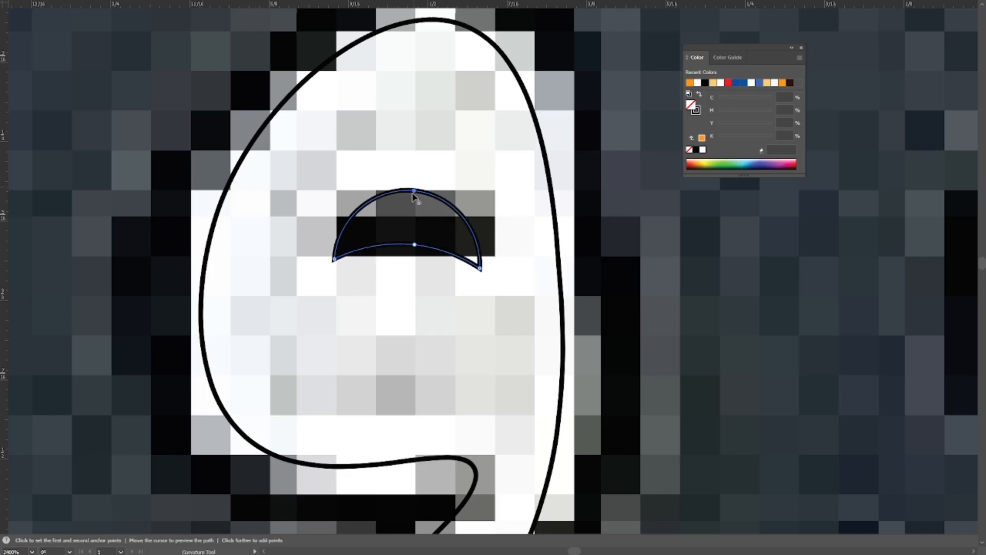
double_click(480, 269)
left_click_drag(415, 245, 451, 265)
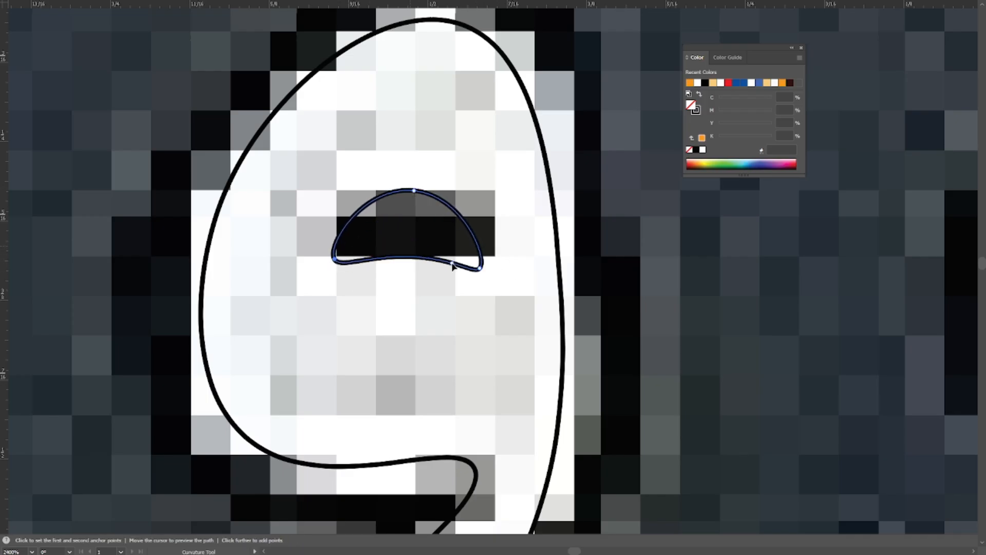
left_click_drag(414, 191, 358, 213)
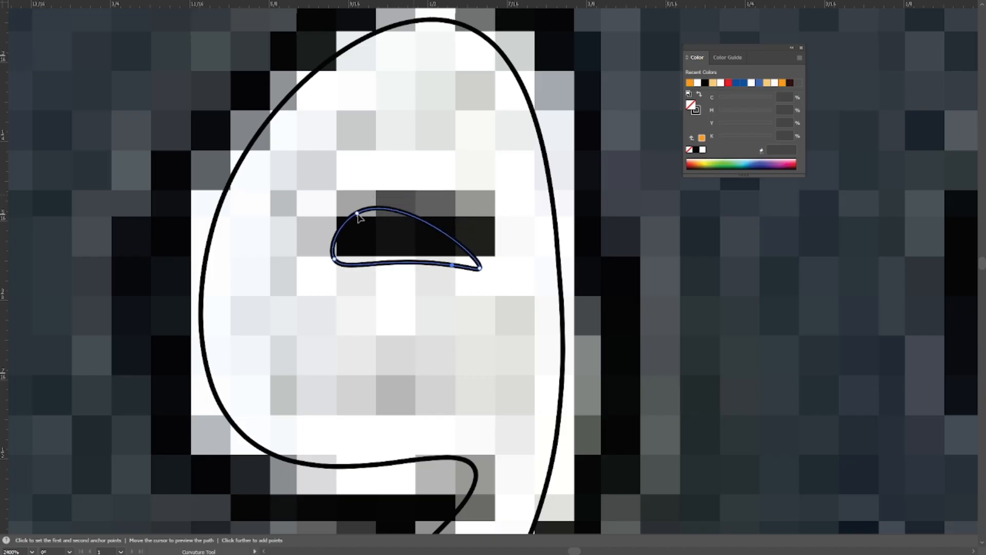
left_click_drag(453, 237, 412, 227)
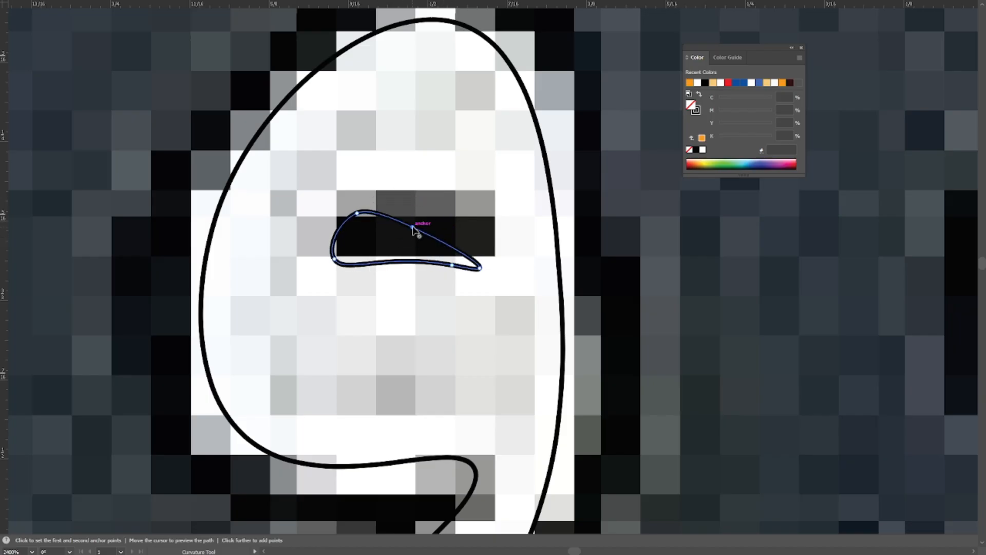
left_click_drag(445, 264, 457, 281)
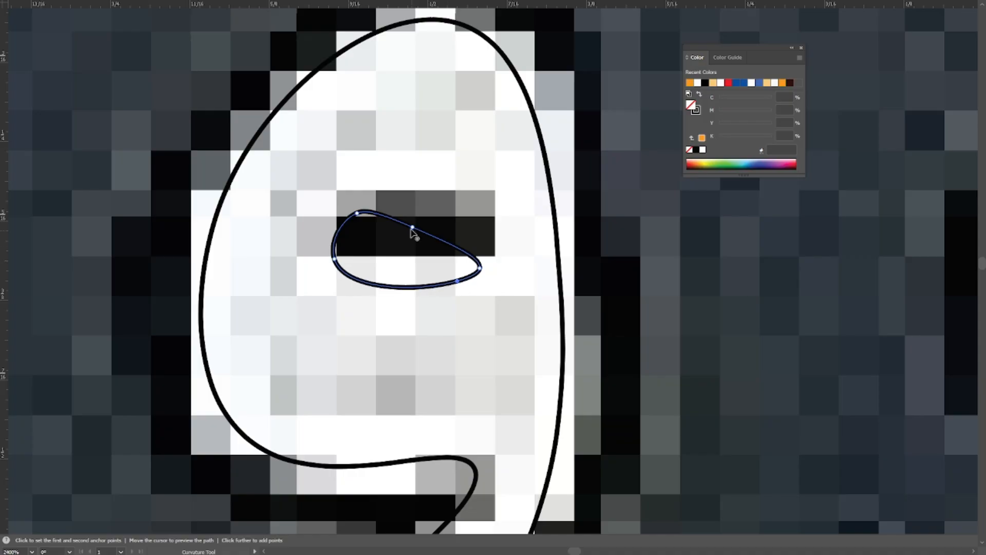
Move the teardrop opening up over the dark slit and deselect it.
key("v")
left_click(454, 201)
left_click_drag(434, 238, 433, 214)
left_click(471, 225)
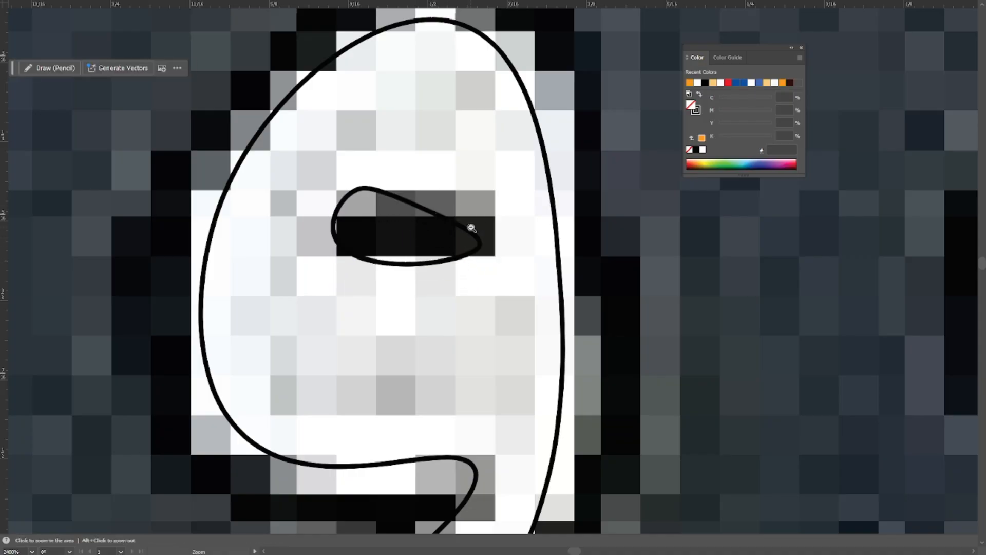
Combine the slitted mark's outer path and its teardrop opening into a compound path, and deselect it.
scroll(473, 227, "down", 3)
key("ctrl+y")
scroll(494, 336, "down", 1)
left_click_drag(494, 336, 467, 317)
left_click_drag(473, 260, 407, 330)
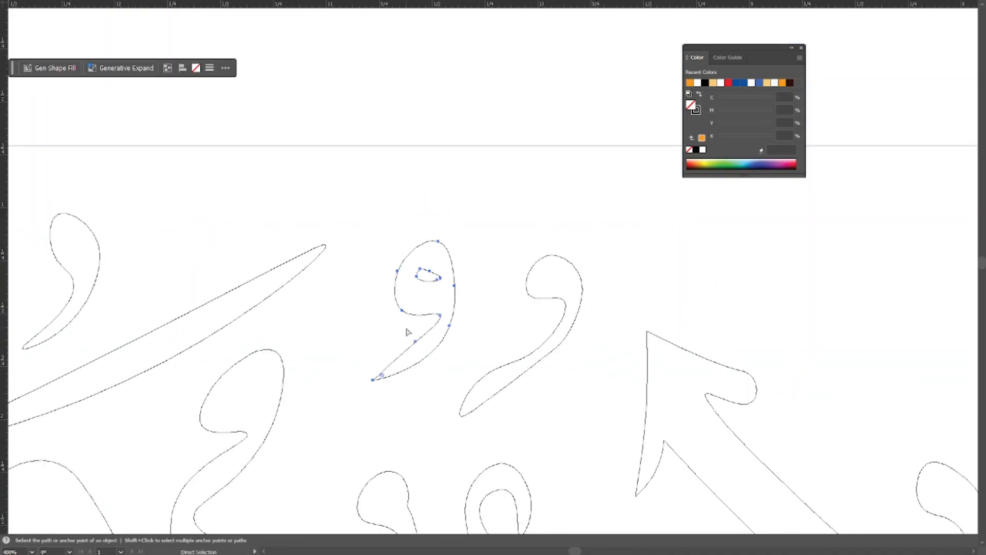
key("ctrl+y")
key("ctrl+8")
left_click(763, 291)
Trace the short wavy mark above the arrow-shaped letter top as a closed Pen path.
left_click_drag(764, 292, 533, 259)
key("p")
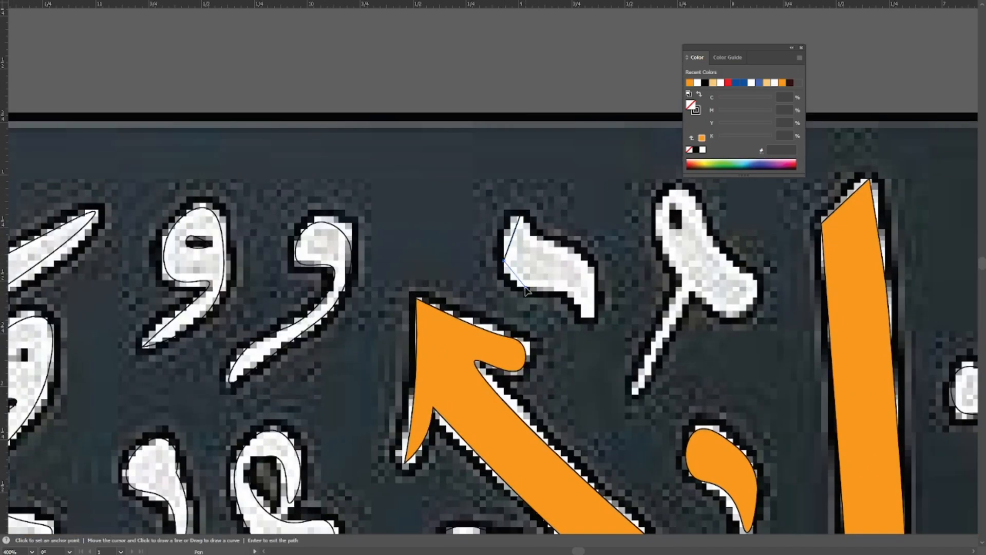
left_click(594, 273)
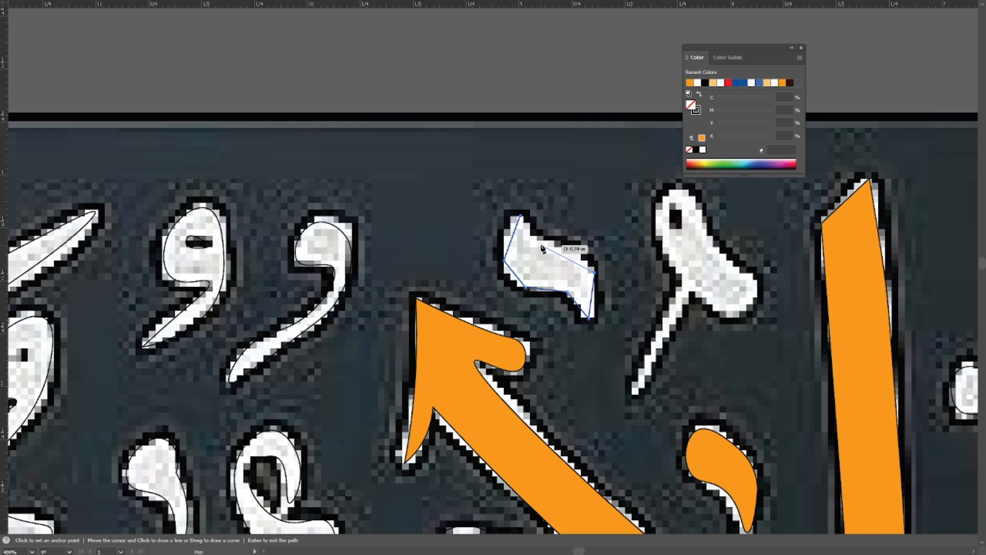
left_click(520, 215)
Curve the wavy mark's edges with the Curvature tool while keeping its upper tip pointed, and deselect it.
key("shift+grave")
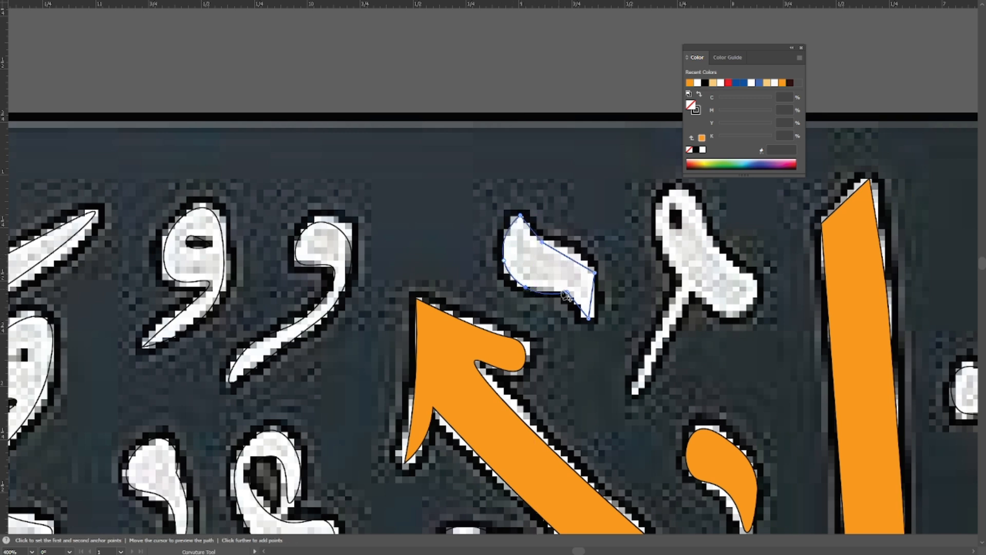
double_click(595, 272)
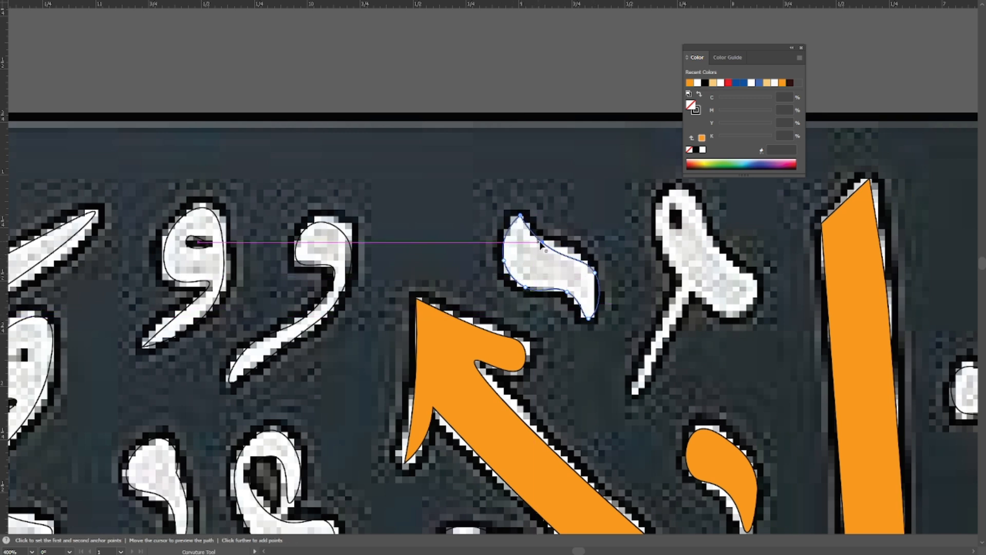
left_click_drag(537, 283, 479, 261)
key("ctrl+shift+a")
Trace the pin-shaped mark beside the tall vertical stroke, including its thin slanted stem, as a closed Pen path.
left_click_drag(577, 225, 487, 248)
key("p")
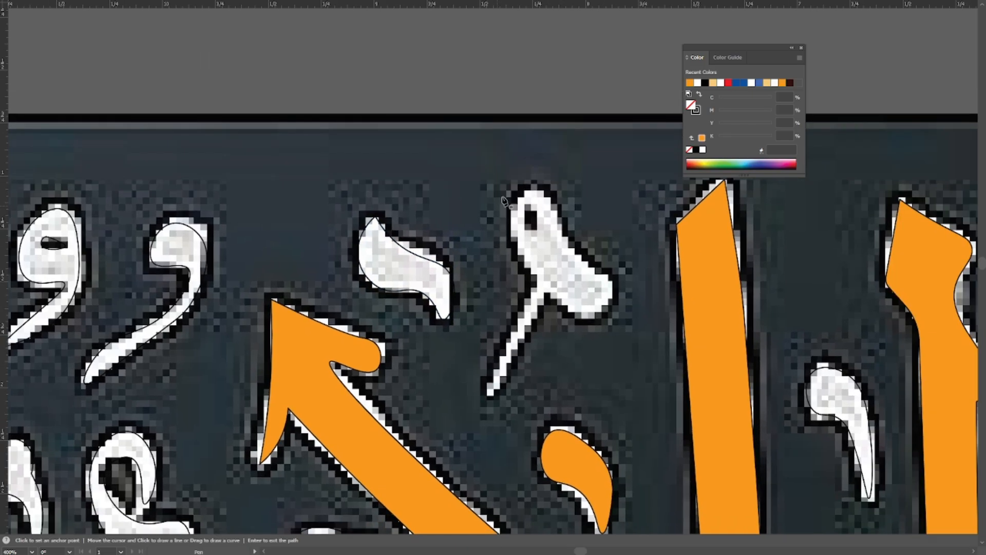
left_click(511, 231)
left_click(536, 278)
left_click(487, 396)
left_click(577, 312)
left_click(603, 308)
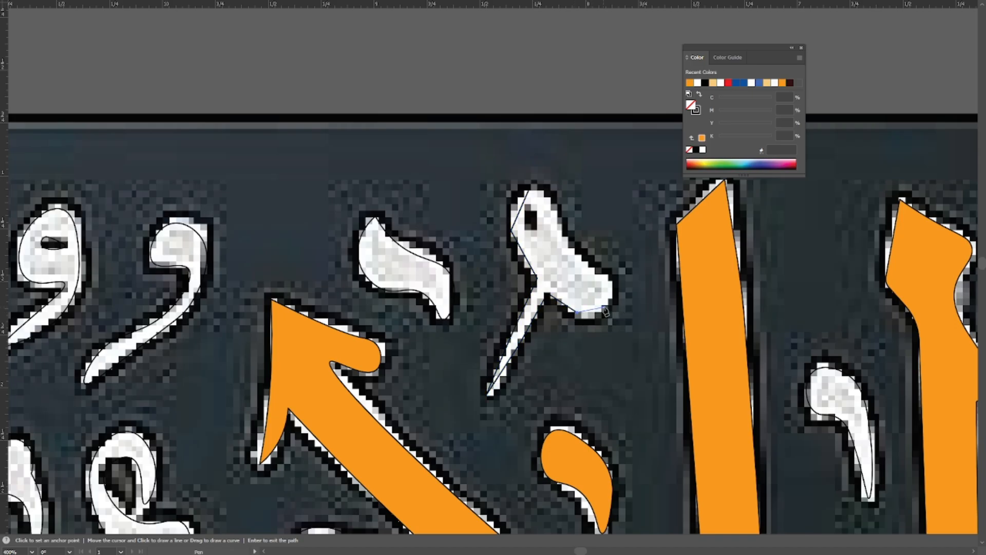
left_click(608, 279)
left_click(571, 248)
left_click_drag(567, 237, 570, 286)
left_click(531, 239)
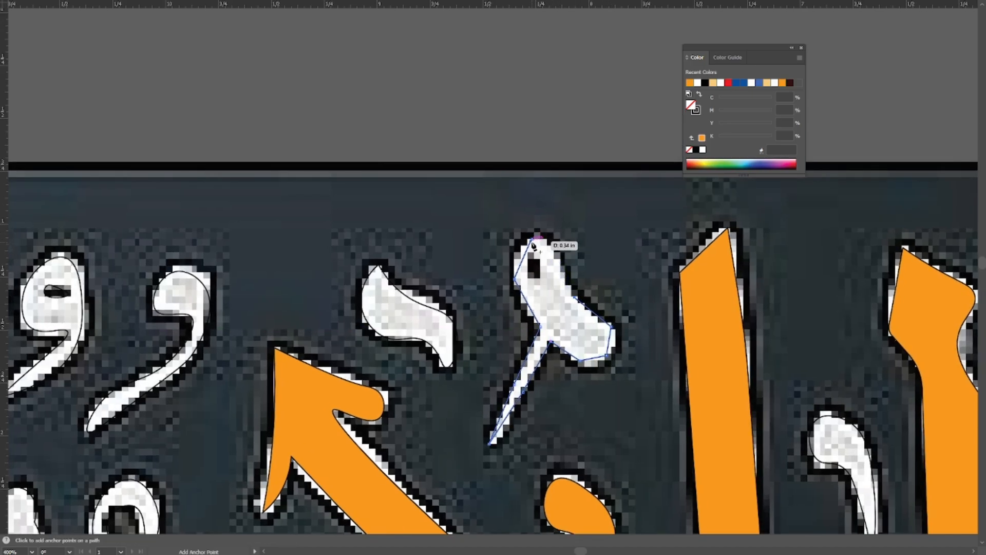
Round the pin-shaped mark's head and stem with the Curvature tool, leaving corners where the stem joins, and deselect it.
key("shift+grave")
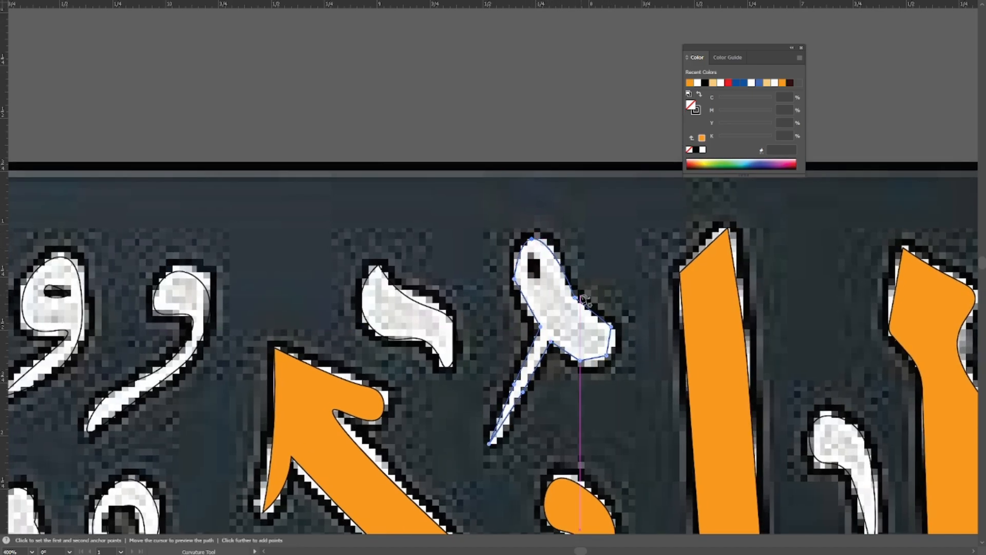
double_click(574, 298)
double_click(607, 355)
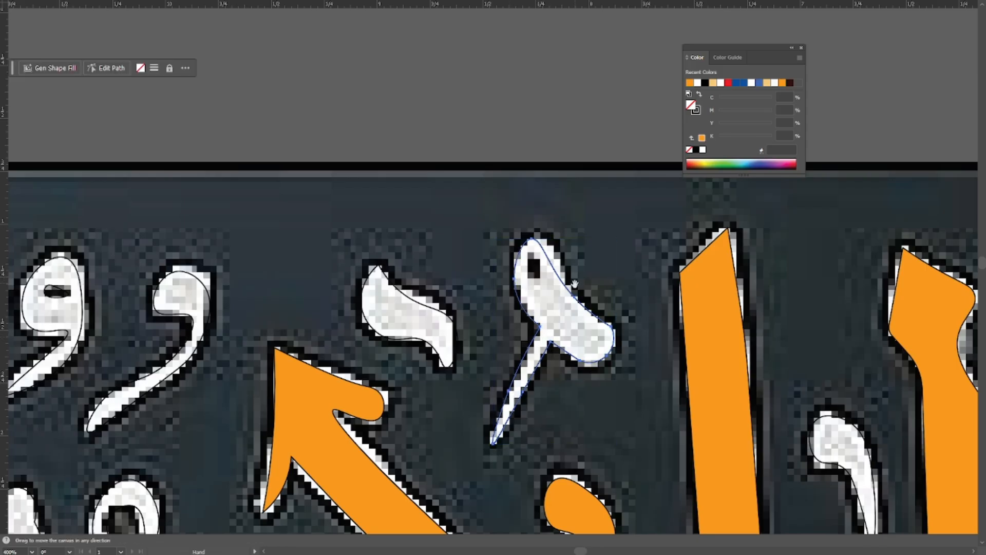
left_click(576, 241, "ctrl")
left_click_drag(575, 241, 500, 245)
In outline view, reposition the stem's tip and lower-edge point on the pin-shaped mark with the Curvature tool.
key("ctrl+y")
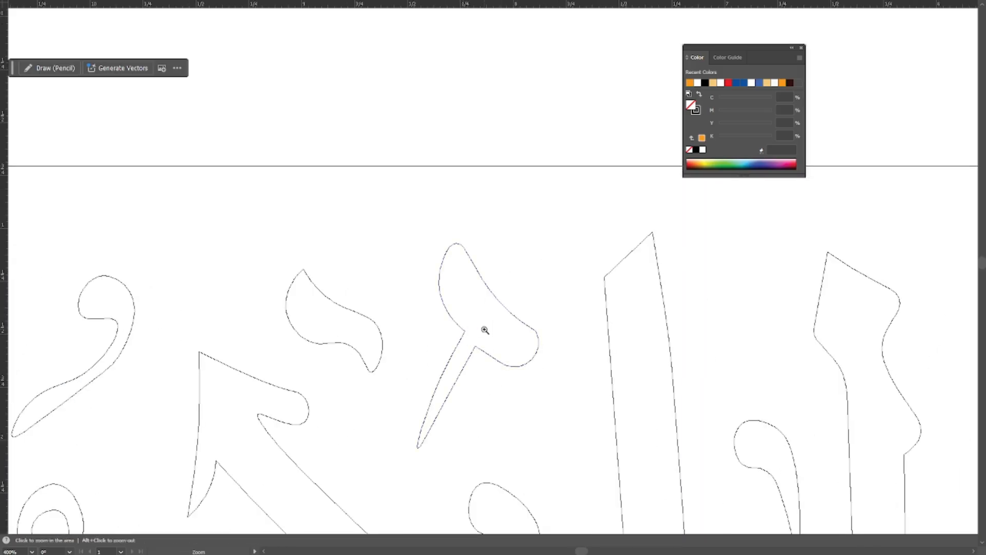
left_click(480, 381, "ctrl")
left_click(426, 409)
left_click(450, 410)
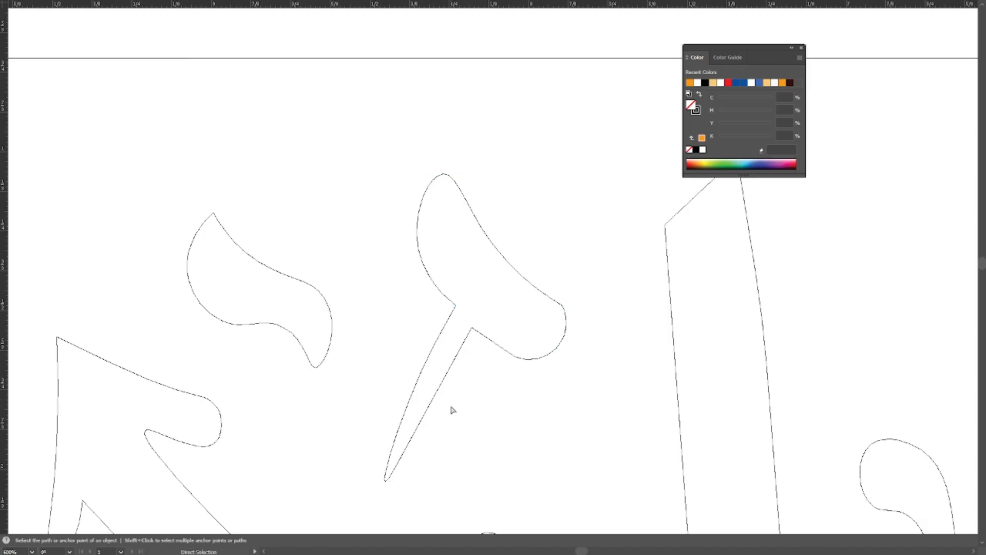
left_click(425, 386)
key("shift+grave")
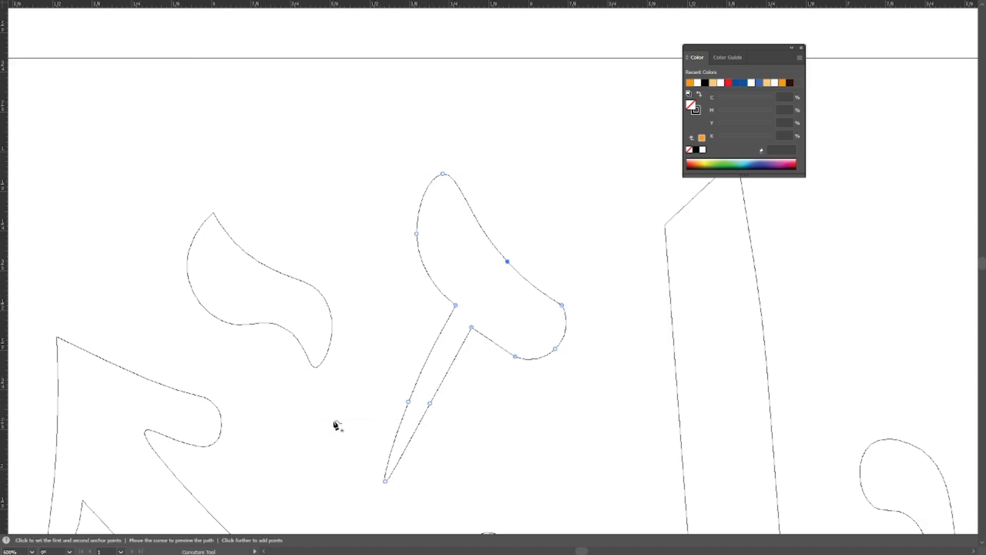
left_click_drag(385, 482, 389, 476)
left_click_drag(430, 404, 434, 405)
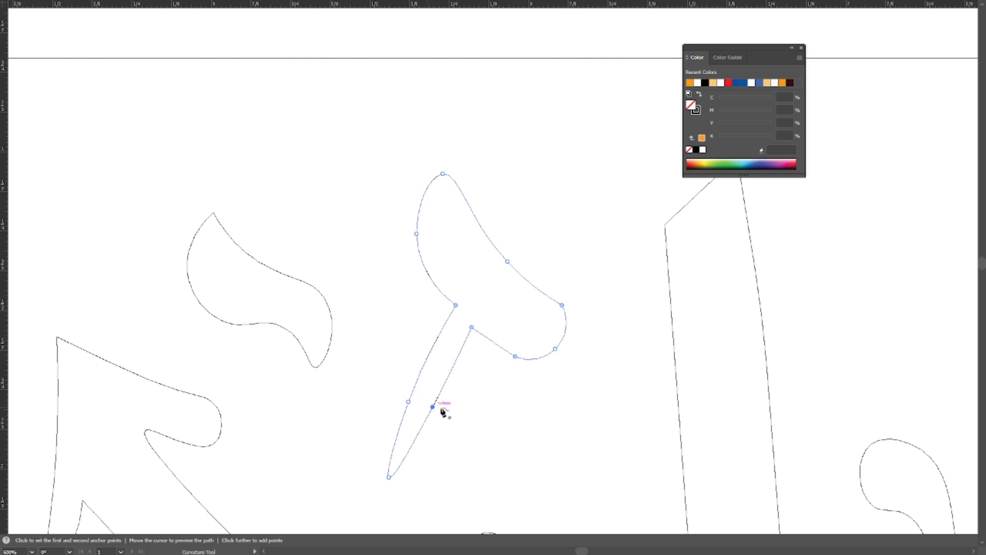
left_click(443, 408)
key("v")
left_click(448, 412)
key("shift+grave")
mouse_move(448, 366)
left_mouse_down()
mouse_move(454, 400)
mouse_move(488, 440)
mouse_move(440, 374)
left_mouse_up()
key("v")
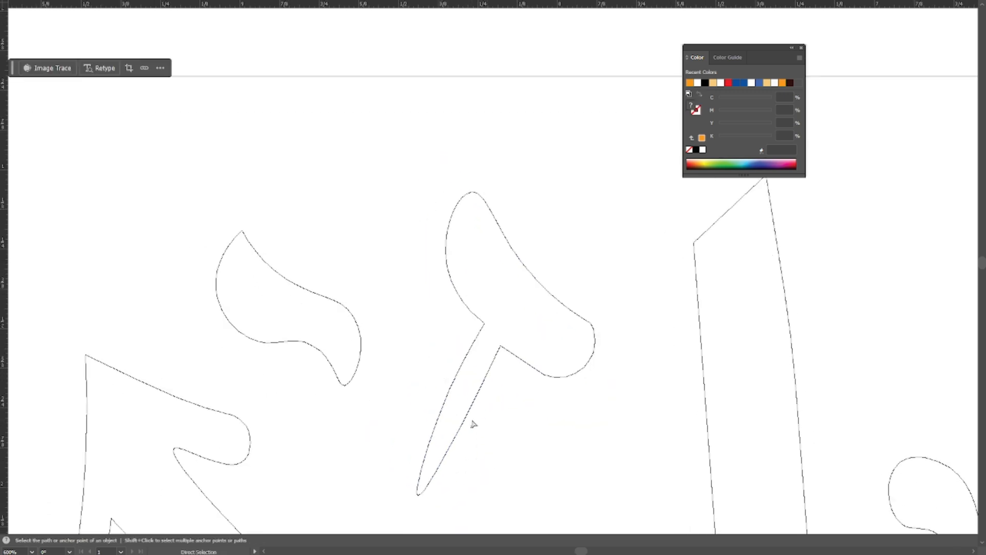
key("a")
key("Delete")
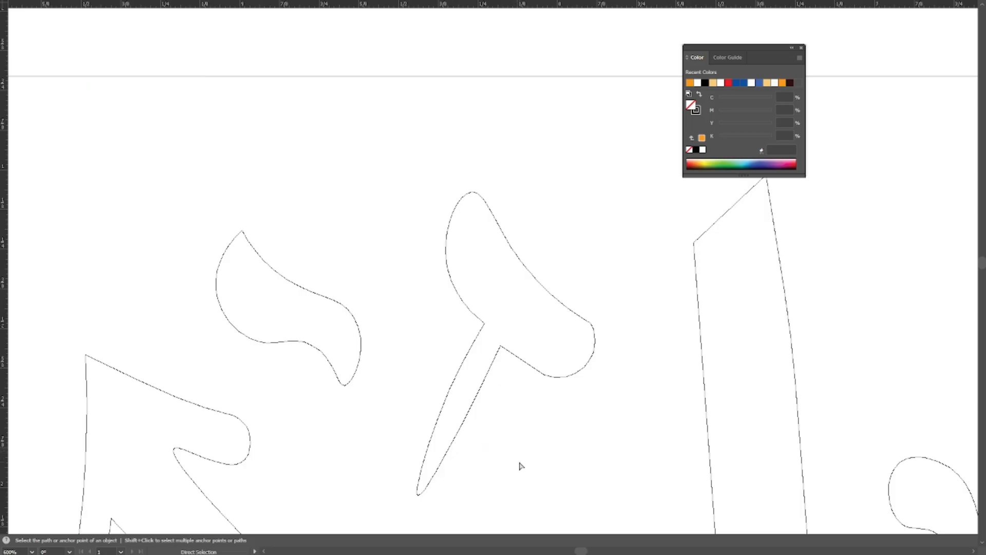
Return to the preview and move the larger overlapping calligraphy image up off the traced artwork.
key("ctrl+y")
key("ctrl+minus")
key("ctrl+minus")
key("ctrl+minus")
key("ctrl+minus")
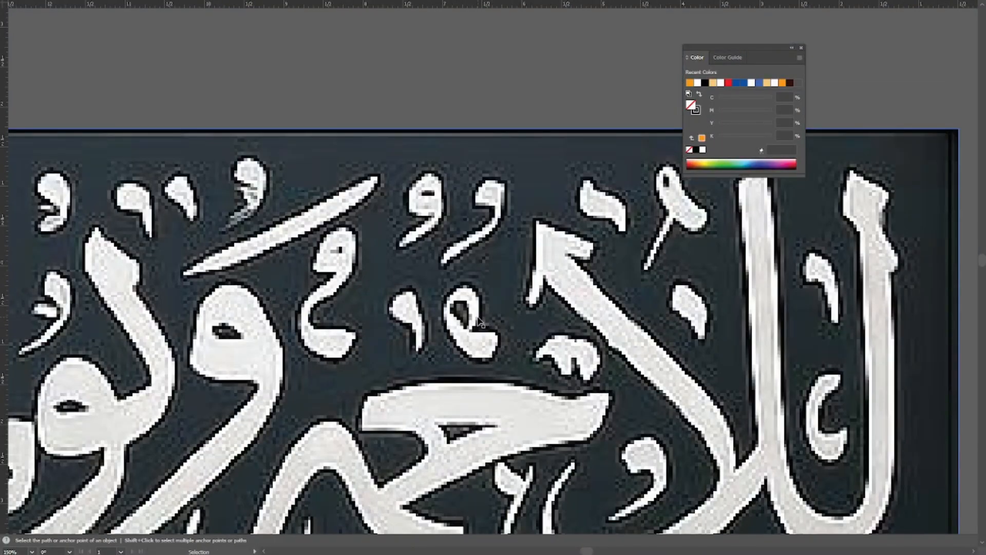
key("ctrl+y")
left_click(479, 320, "ctrl+alt")
left_click(479, 319, "ctrl+alt")
left_click_drag(479, 319, 516, 279)
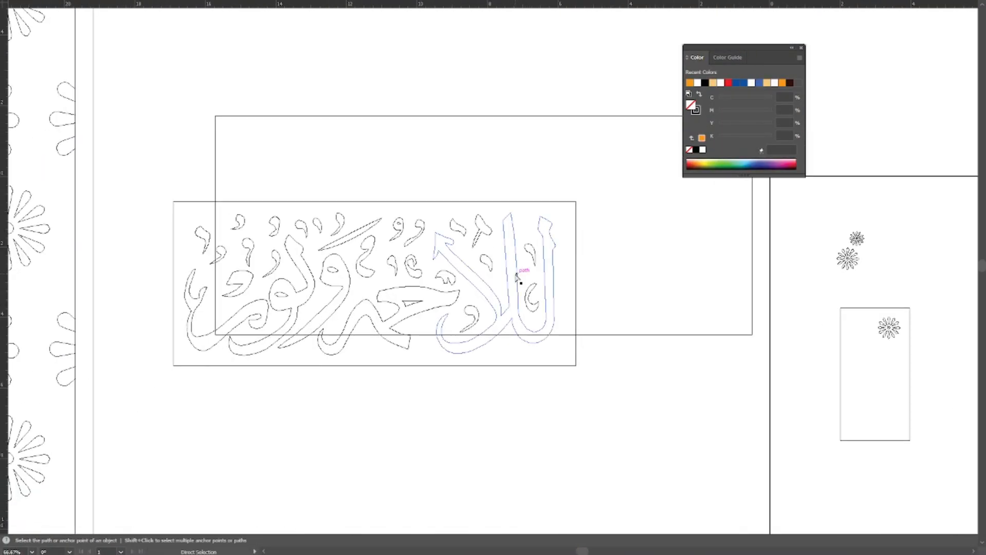
key("ctrl+y")
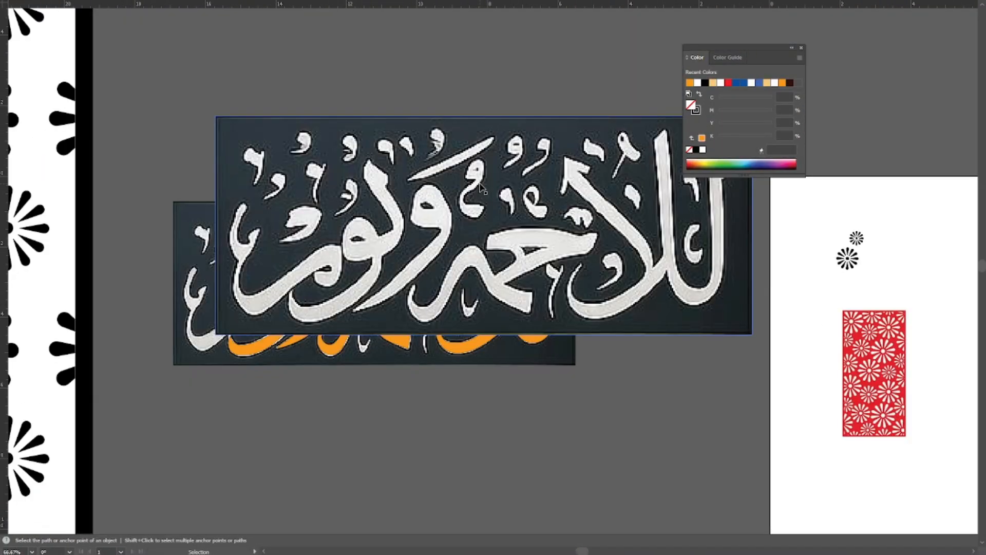
left_click_drag(480, 186, 565, 45)
left_click_drag(544, 99, 532, 60)
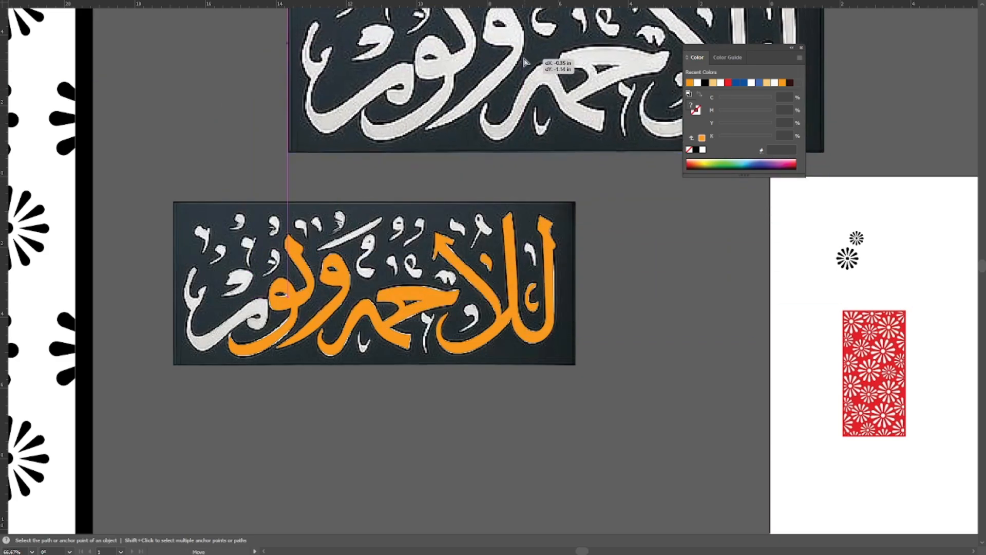
Undo the image moves and the preceding changes that left the larger image over the tracing.
key("ctrl+z")
key("ctrl+z")
key("ctrl+z")
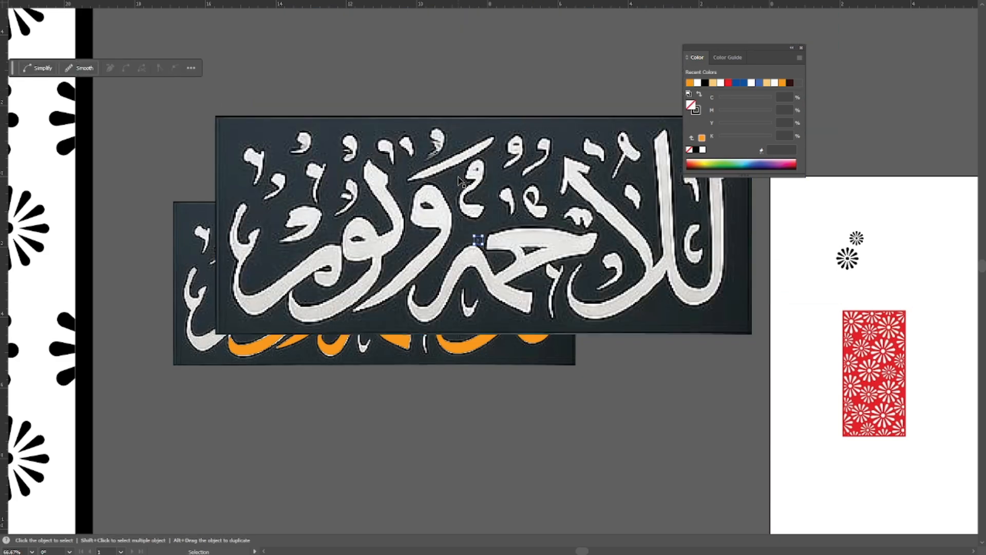
key("ctrl+z")
Check the pin-shaped mark and its neighbours in outline view, and return to the preview.
left_click_drag(462, 186, 560, 195)
mouse_move(441, 343)
left_mouse_down()
mouse_move(606, 301)
mouse_move(534, 312)
left_mouse_up()
key("ctrl+y")
key("a")
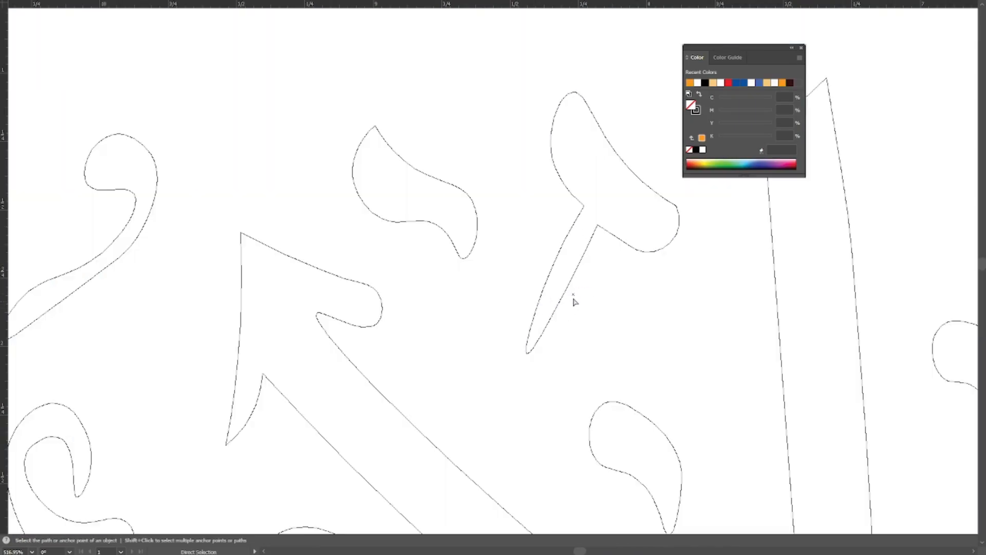
key("Delete")
left_click_drag(592, 313, 530, 307)
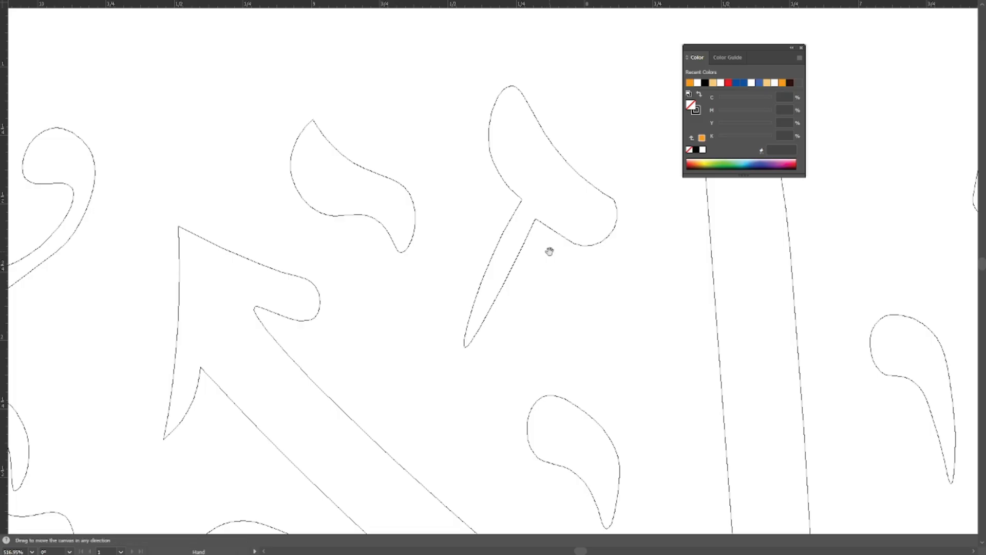
left_click(550, 251, "ctrl+alt")
left_click(549, 251, "ctrl+alt")
left_click_drag(551, 262, 572, 283)
key("ctrl+y")
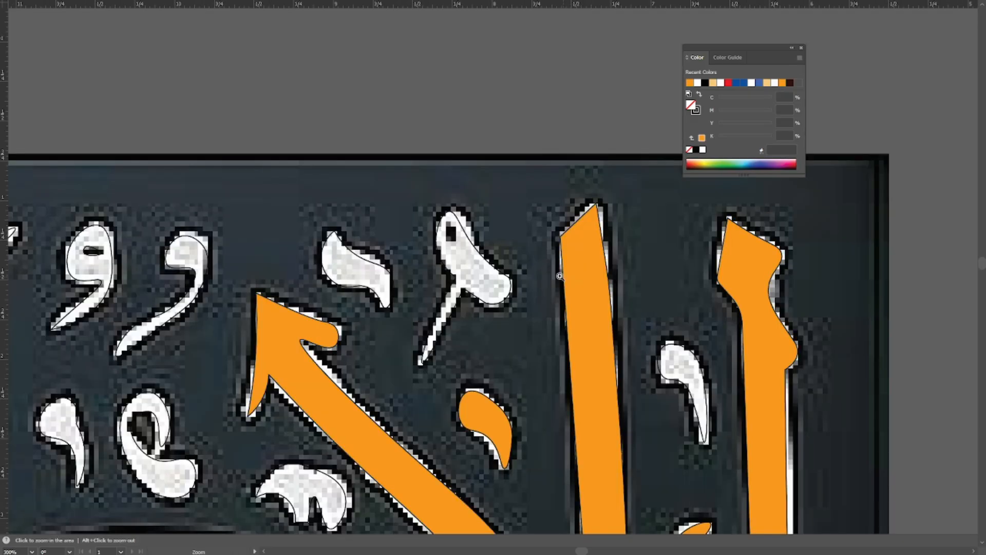
Draw a small circle with the Ellipse tool over the dark hole in the pin-shaped mark's head and deselect it.
left_click_drag(505, 278, 557, 267)
left_click_drag(477, 193, 589, 326)
key("l")
key("v")
left_click(615, 262)
left_click_drag(587, 288, 589, 292)
left_click(615, 277)
Look over the whole calligraphy for untraced marks and examine the small hooked mark beneath the middle letter's arch.
key("ctrl+minus")
key("ctrl+minus")
left_click_drag(667, 300, 452, 281)
key("ctrl+minus")
key("ctrl+minus")
key("ctrl+minus")
key("ctrl+minus")
key("ctrl+minus")
key("ctrl+minus")
key("ctrl+minus")
left_click_drag(297, 214, 560, 400)
key("z")
left_click_drag(746, 400, 567, 393)
left_click_drag(426, 370, 452, 256)
left_click_drag(442, 255, 483, 256)
key("v")
left_click_drag(556, 340, 473, 294)
left_click(432, 242)
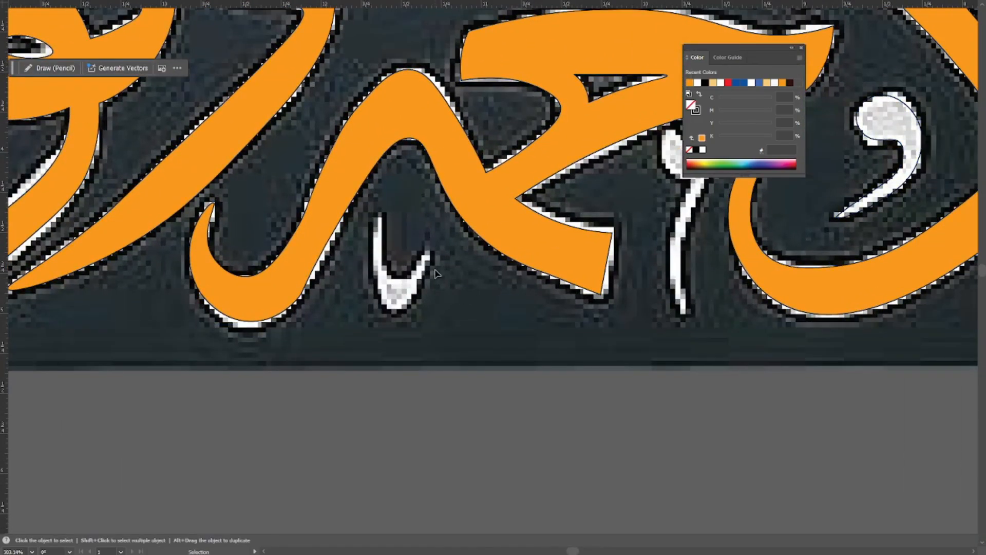
Trace the small hooked mark beneath the middle letter's arch as a closed five-point Pen path.
key("p")
left_click(376, 275)
left_click(393, 311)
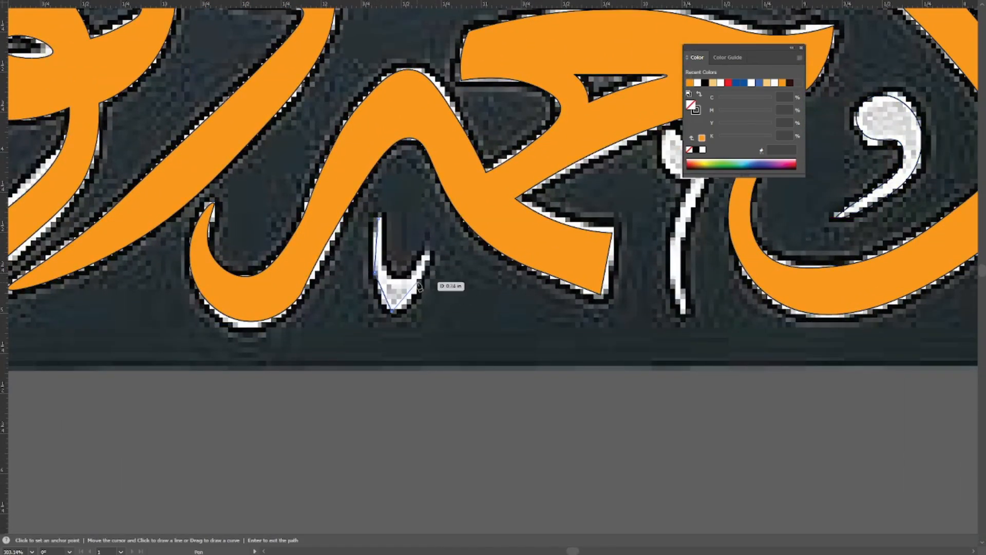
left_click(432, 252)
left_click(396, 279)
left_click(379, 220)
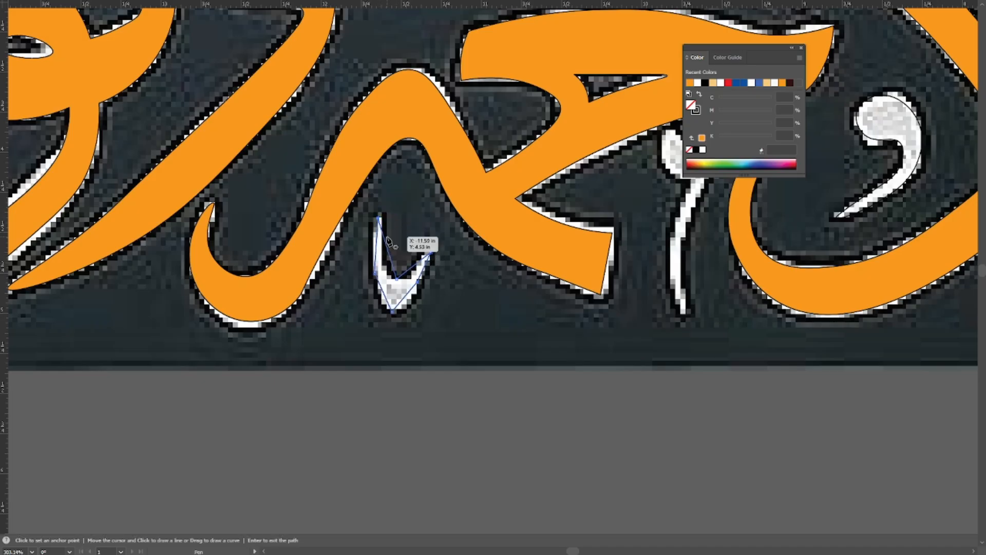
Curve the hooked mark with the Curvature tool, keeping its tips pointed, and check it in outline view.
key("shift+grave")
key("ctrl+plus")
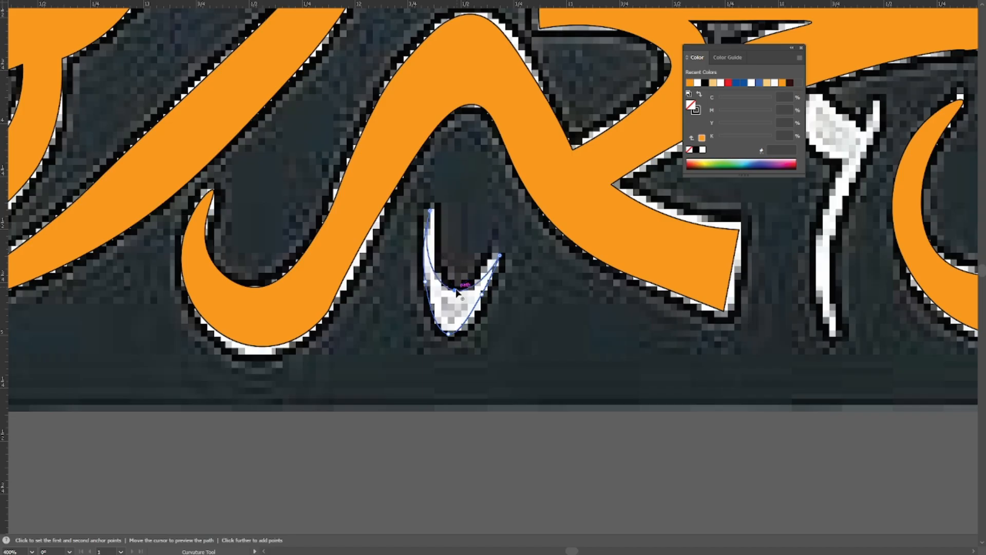
double_click(430, 211)
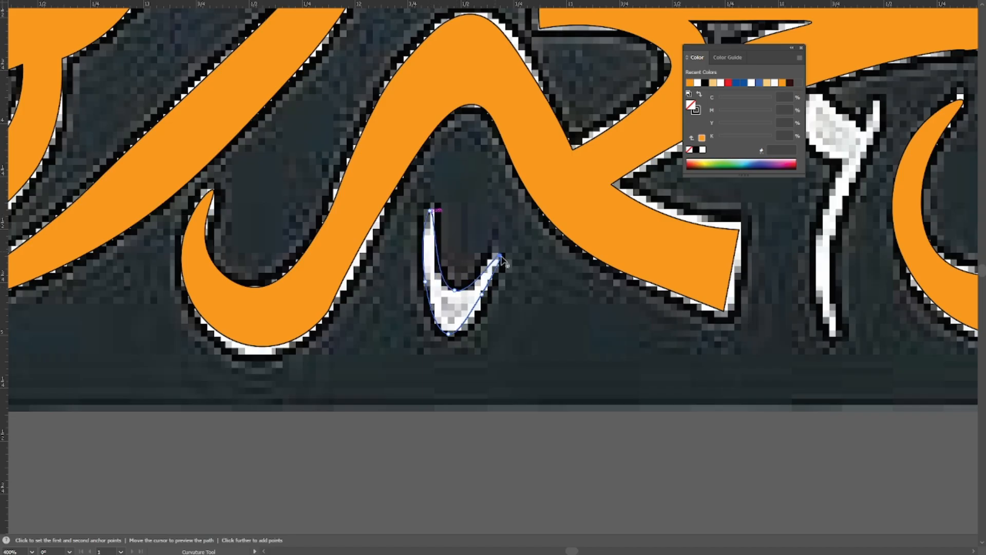
key("v")
key("ctrl+y")
left_click(523, 298)
left_click_drag(640, 319, 442, 254)
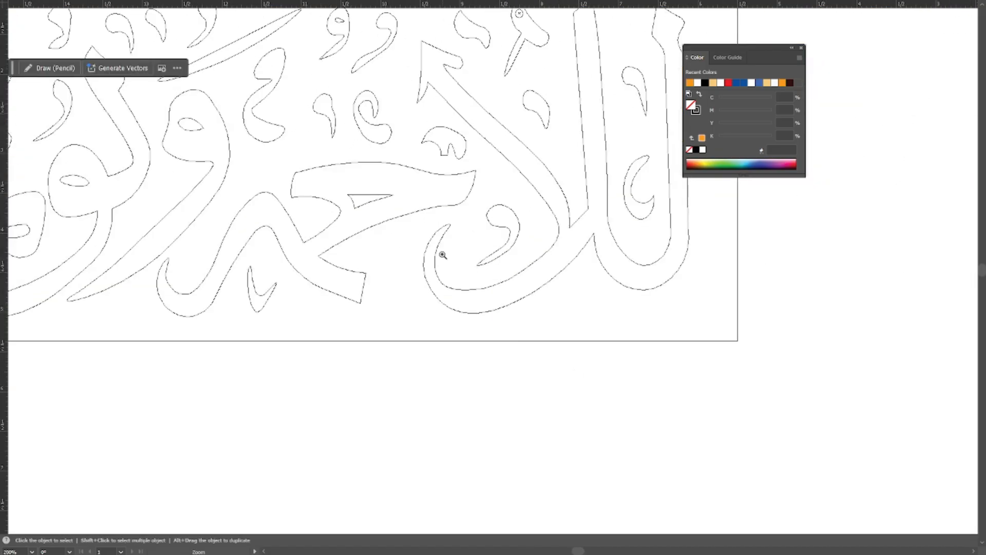
key("ctrl+y")
Trace the forked, long-tailed mark below the wide middle letter as a closed Pen path.
left_click(434, 313, "ctrl")
key("p")
left_click_drag(459, 302, 423, 313)
left_click(462, 244)
left_click(462, 279)
left_click(487, 286)
left_click(468, 343)
left_click(432, 383)
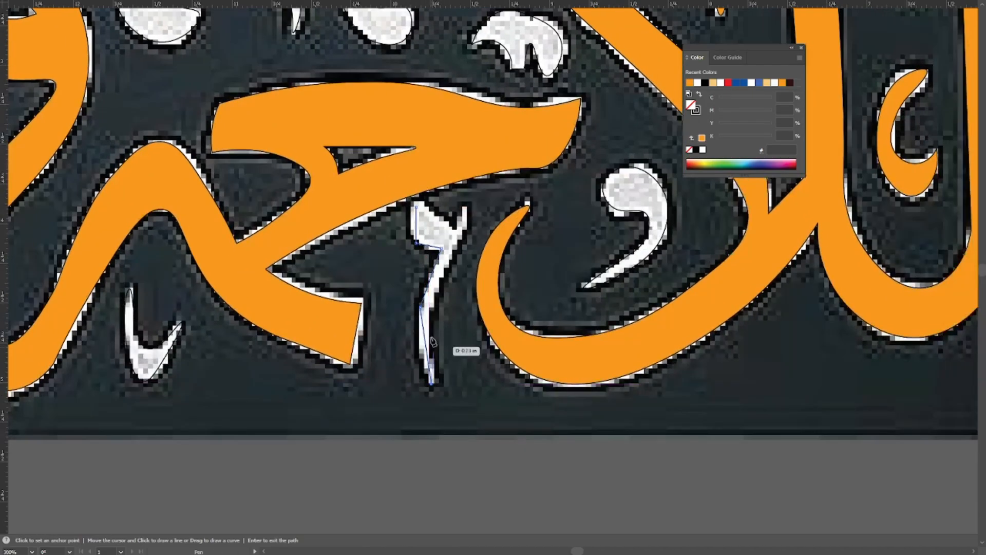
left_click(456, 247)
left_click(466, 210)
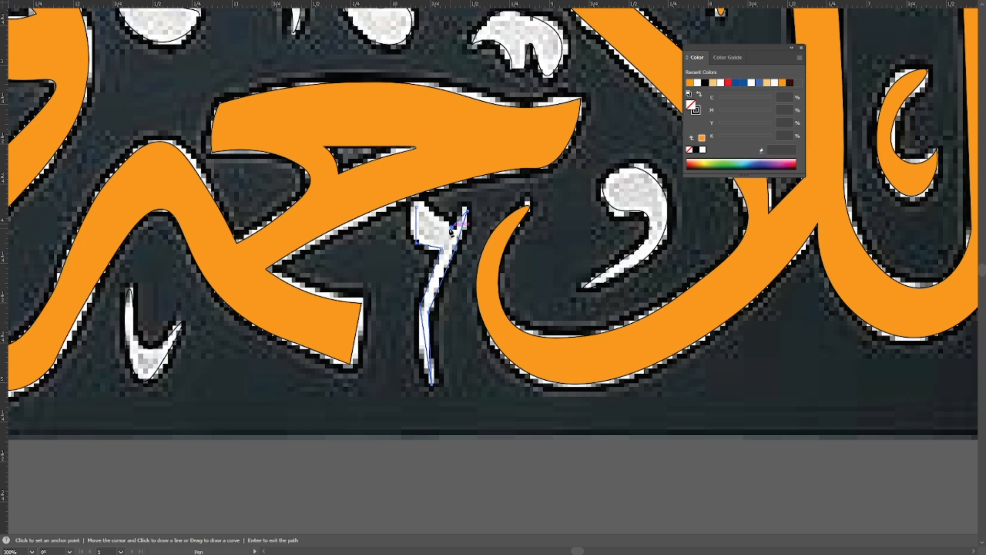
Curve the long-tailed mark's head and tail with the Curvature tool, adjust its lower tip, and deselect it.
key("shift+grave")
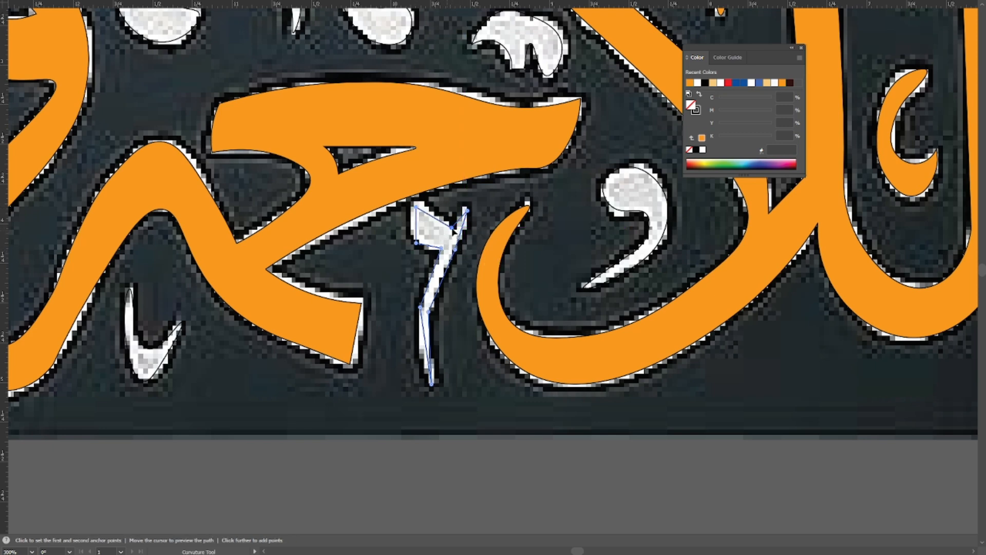
left_click(420, 308)
left_click_drag(432, 384, 433, 381)
key("v")
left_click(449, 346)
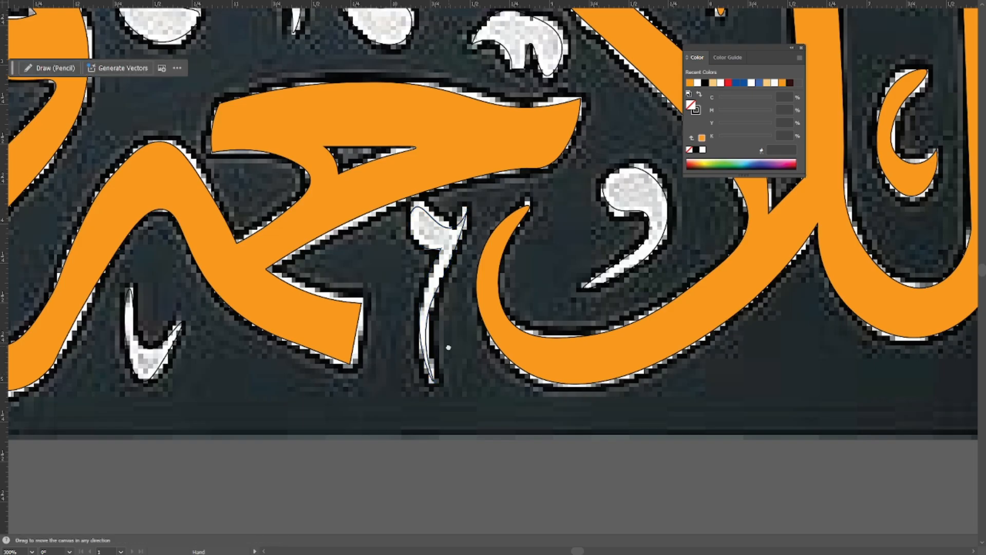
Select all the traced letters and marks and fill them with orange (C 0, M 47.2, Y 100, K 0).
left_click_drag(449, 346, 442, 314)
scroll(508, 266, "down", 4)
left_click_drag(177, 104, 208, 169)
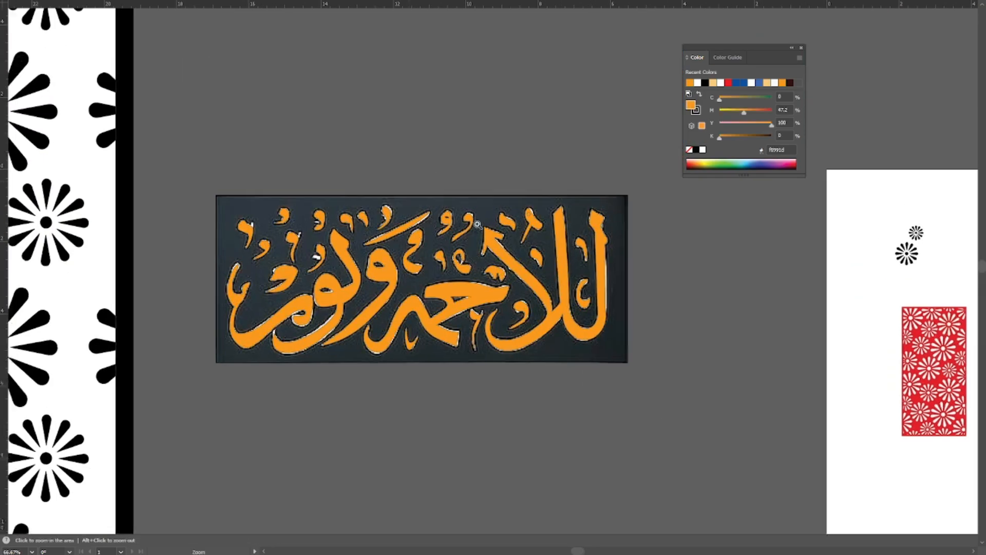
left_click_drag(478, 224, 599, 308)
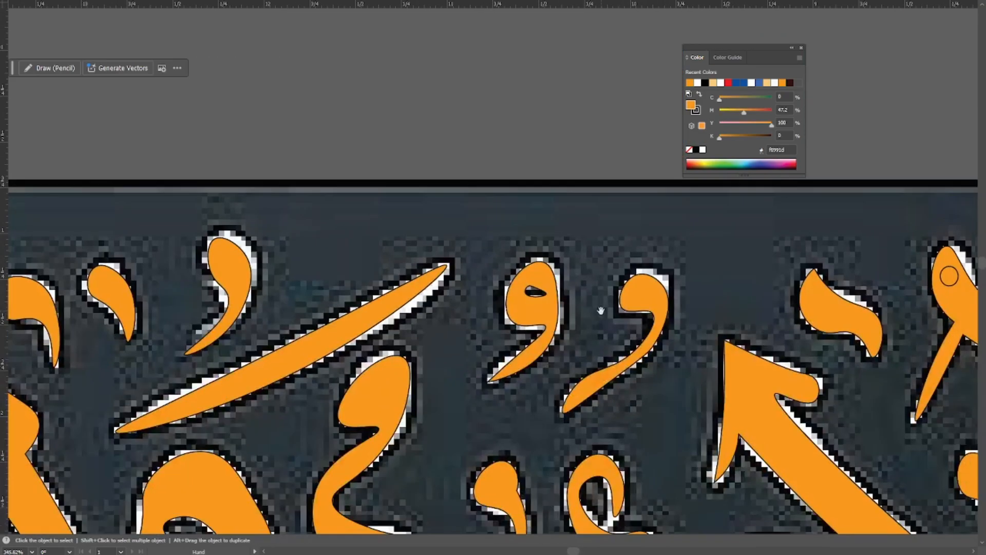
Examine the orange-filled lettering and its openings across the whole calligraphy image.
key("ctrl+minus")
key("ctrl+minus")
left_click_drag(583, 494, 575, 319)
left_click_drag(369, 167, 507, 175)
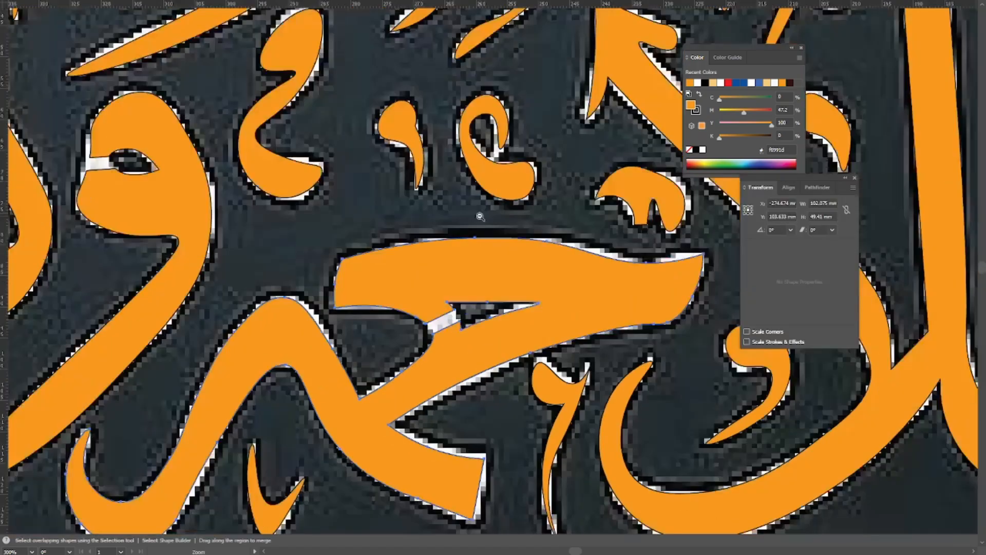
key("ctrl+minus")
key("ctrl+minus")
left_click_drag(446, 381, 462, 315)
left_click(358, 303)
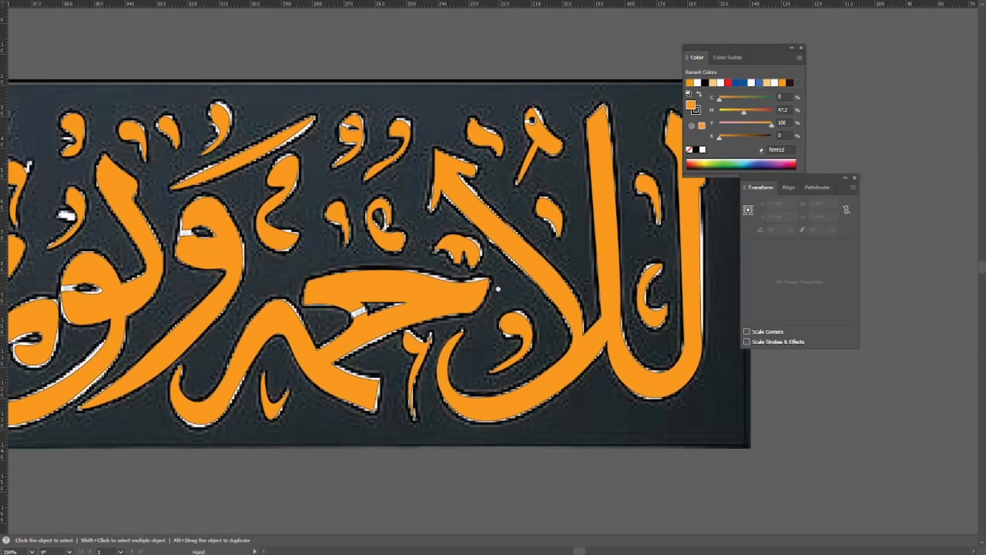
key("ctrl+minus")
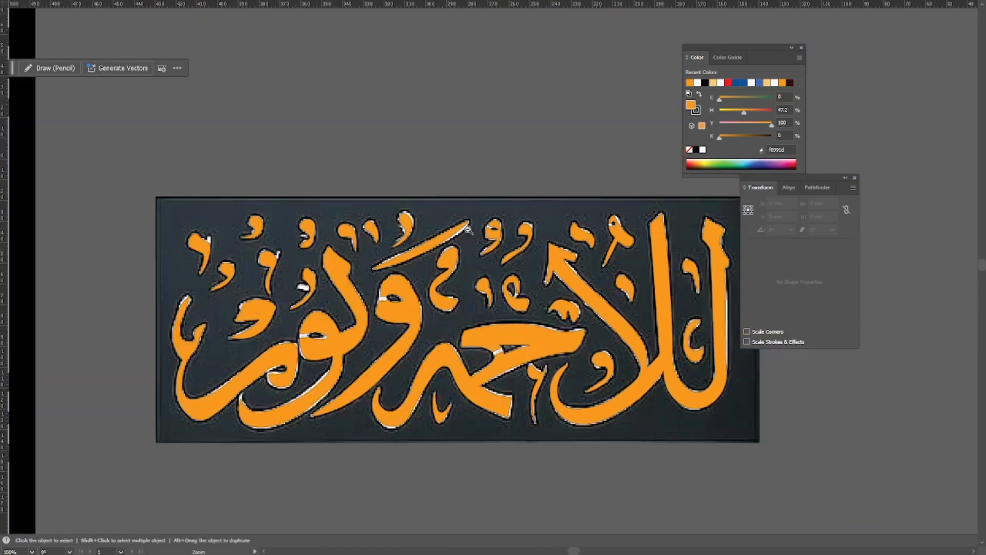